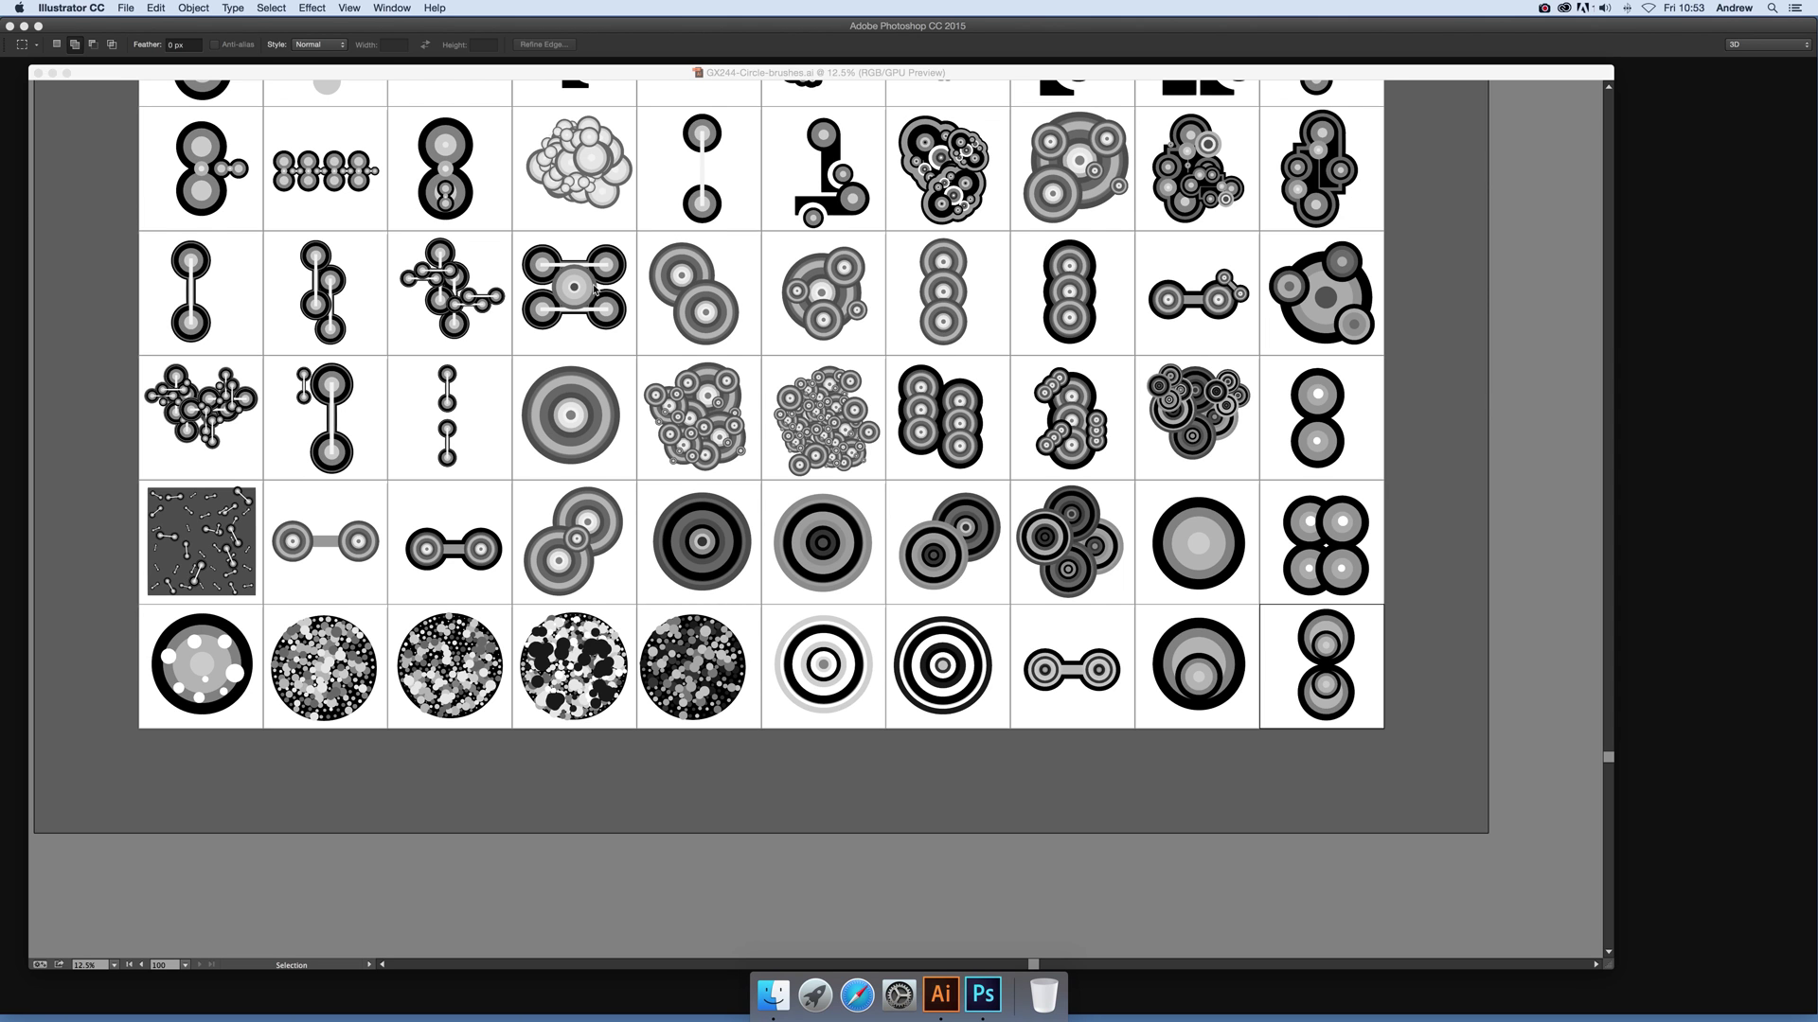
# Restore the hidden Tools panel, Control bar and panels around the circle-brushes sheet.
pyautogui.scroll(5, 654, 348)
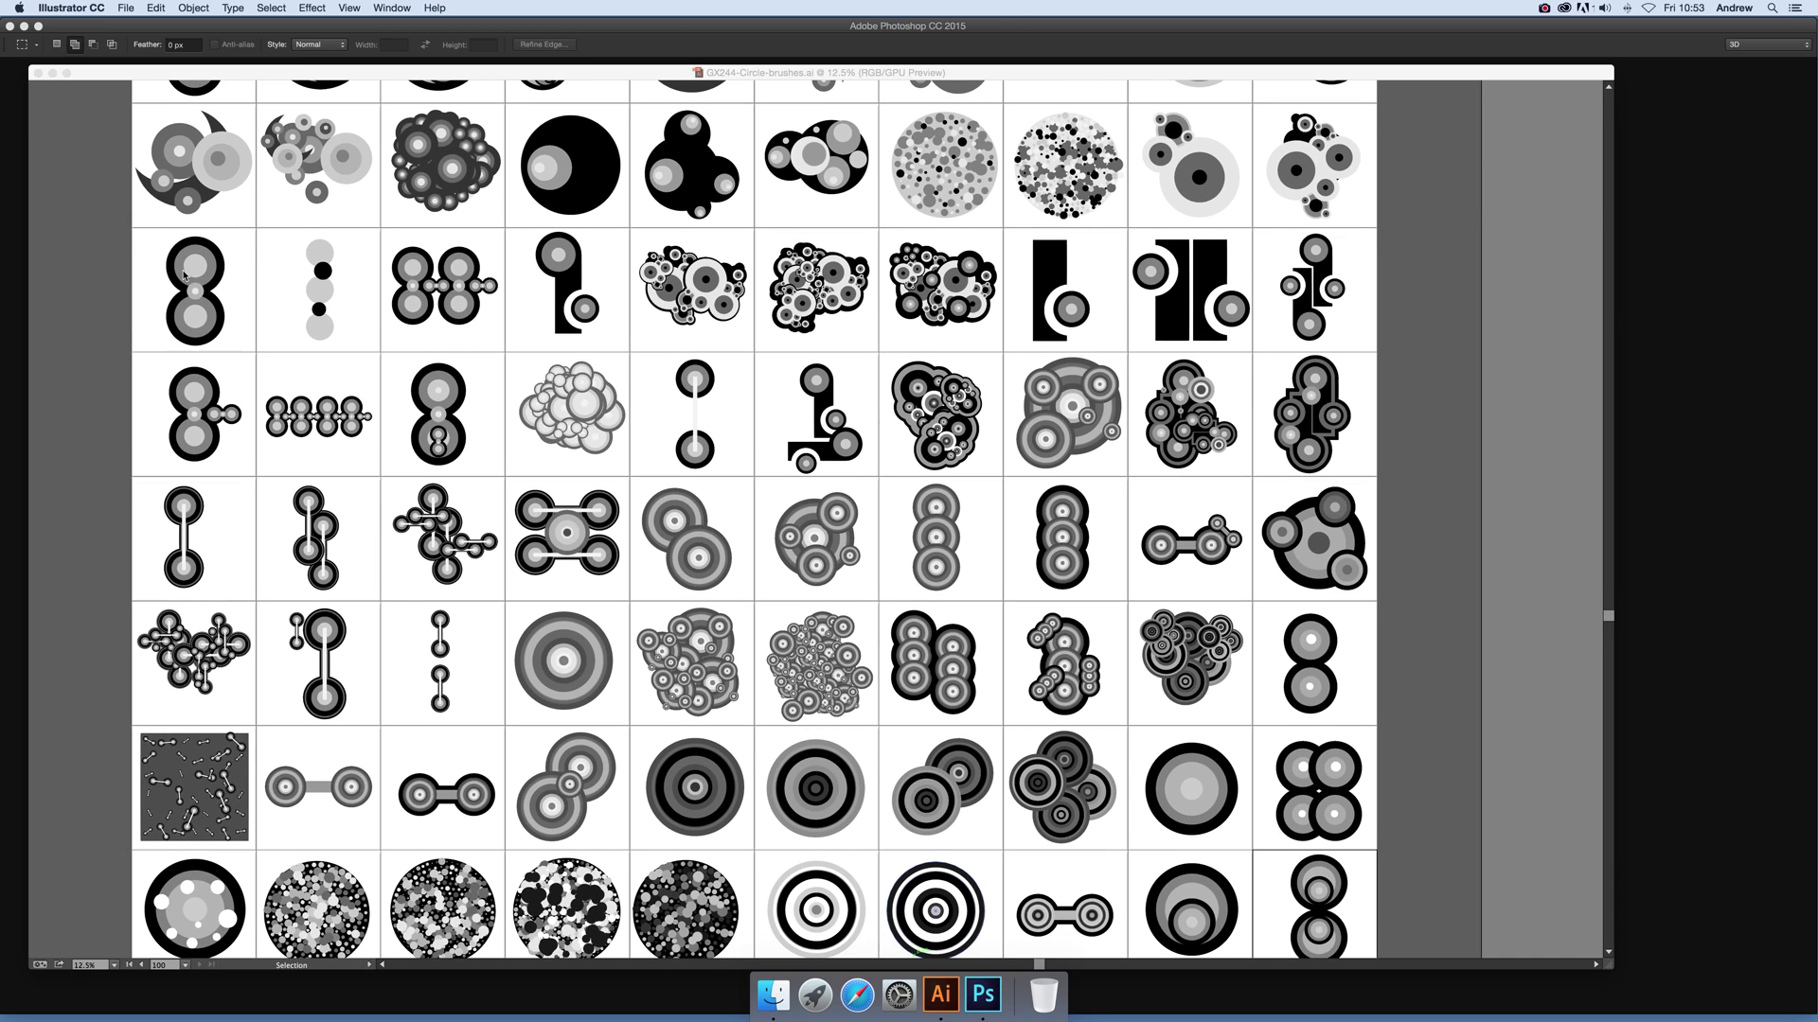
pyautogui.press('Tab')
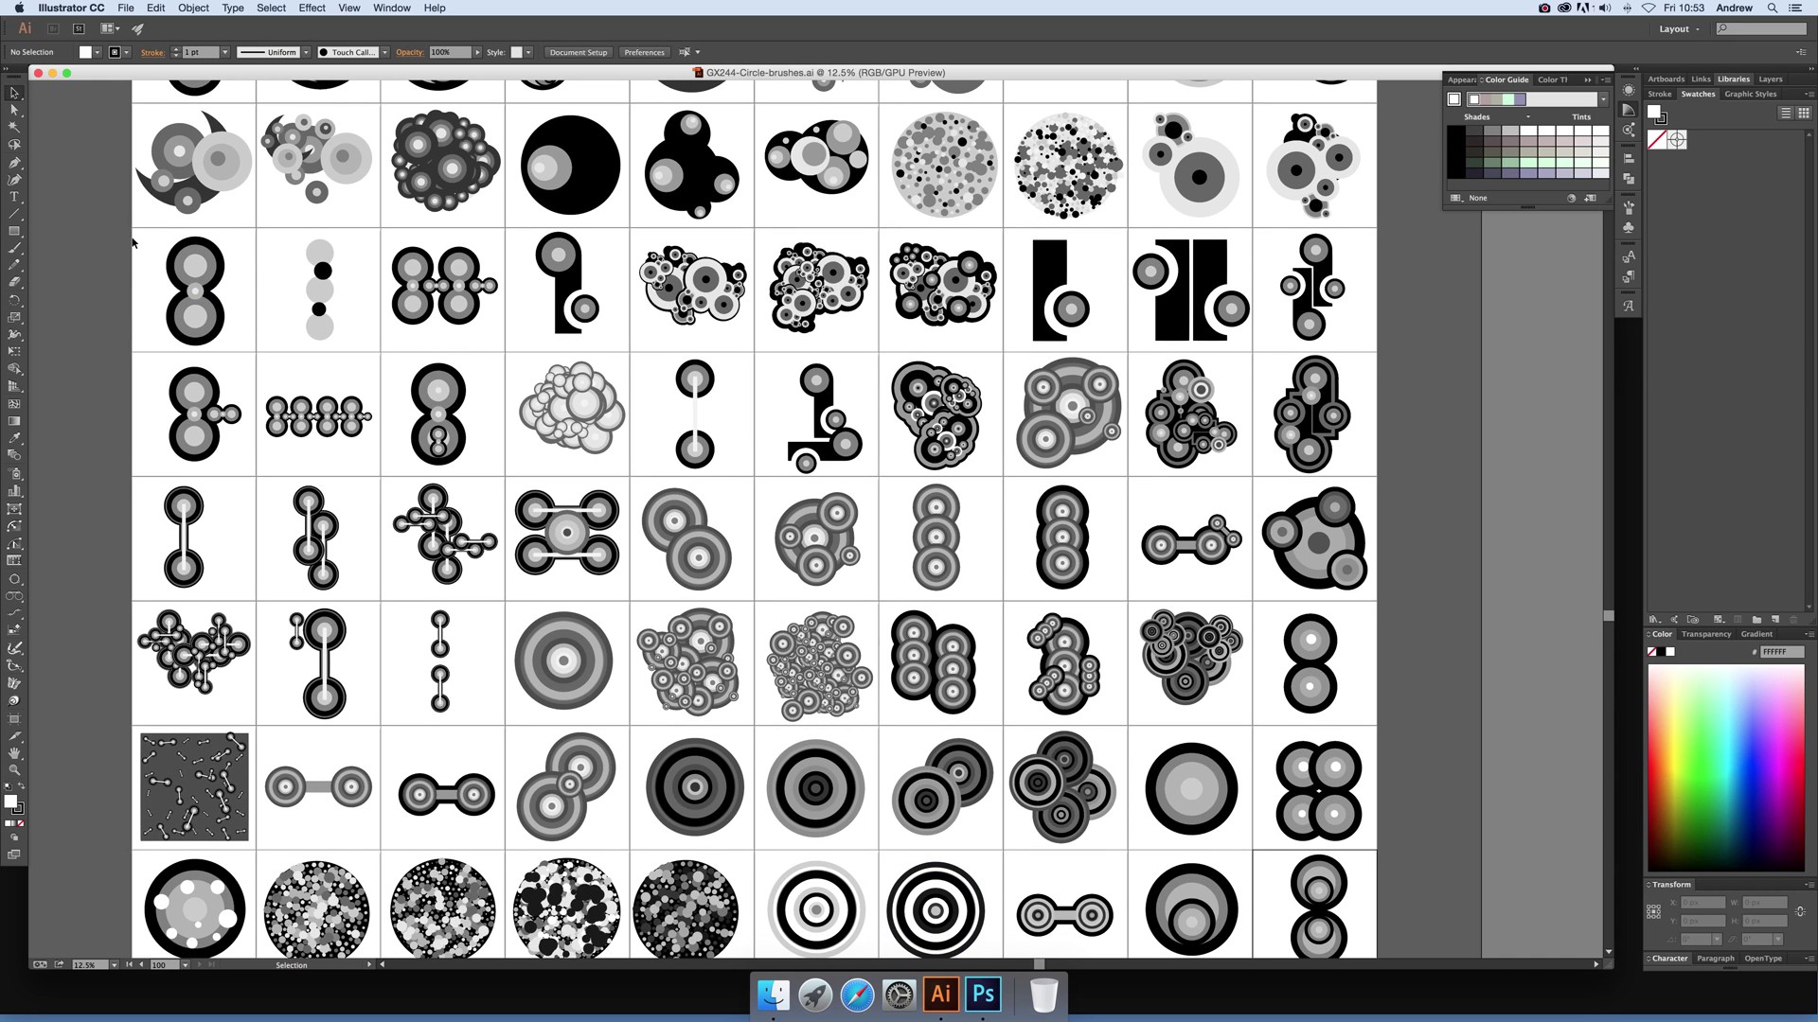
# Select two rows of circle designs and set a floating Color Guide to High Contrast 2.
pyautogui.moveTo(133, 243)
pyautogui.mouseDown()
pyautogui.moveTo(746, 478)
pyautogui.moveTo(1377, 468)
pyautogui.mouseUp()
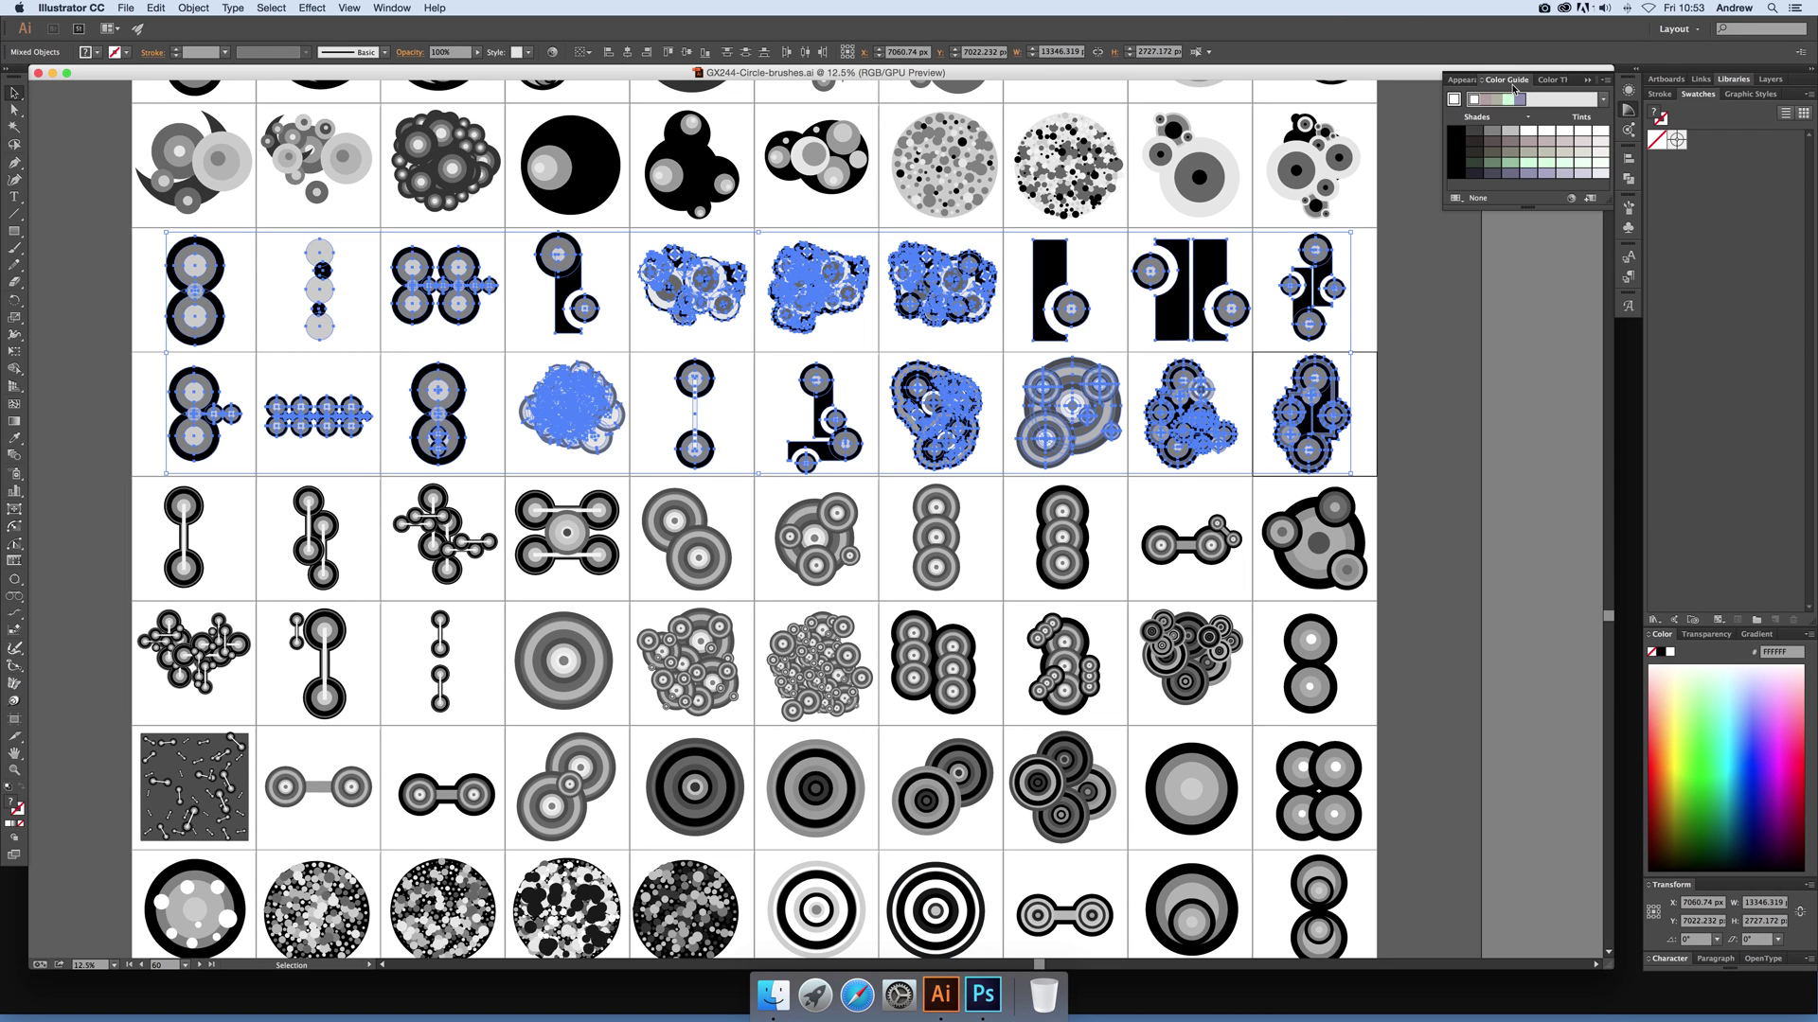
pyautogui.click(392, 7)
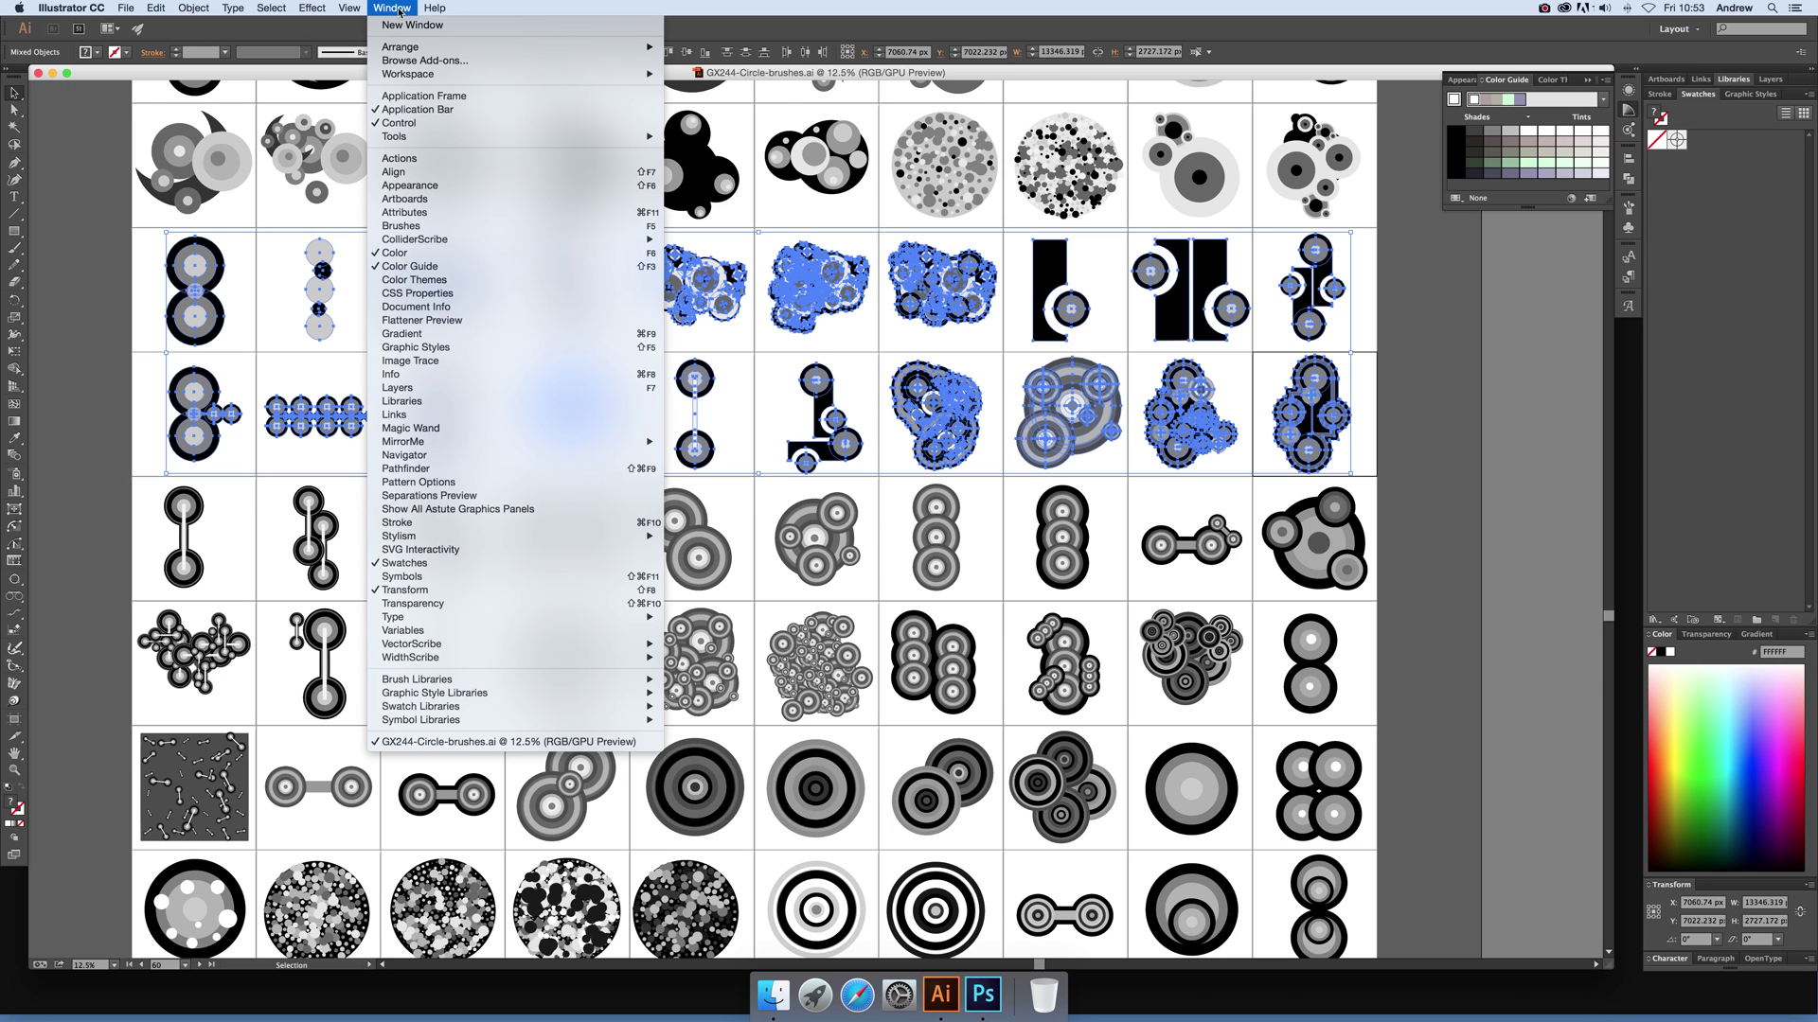
pyautogui.click(1444, 287)
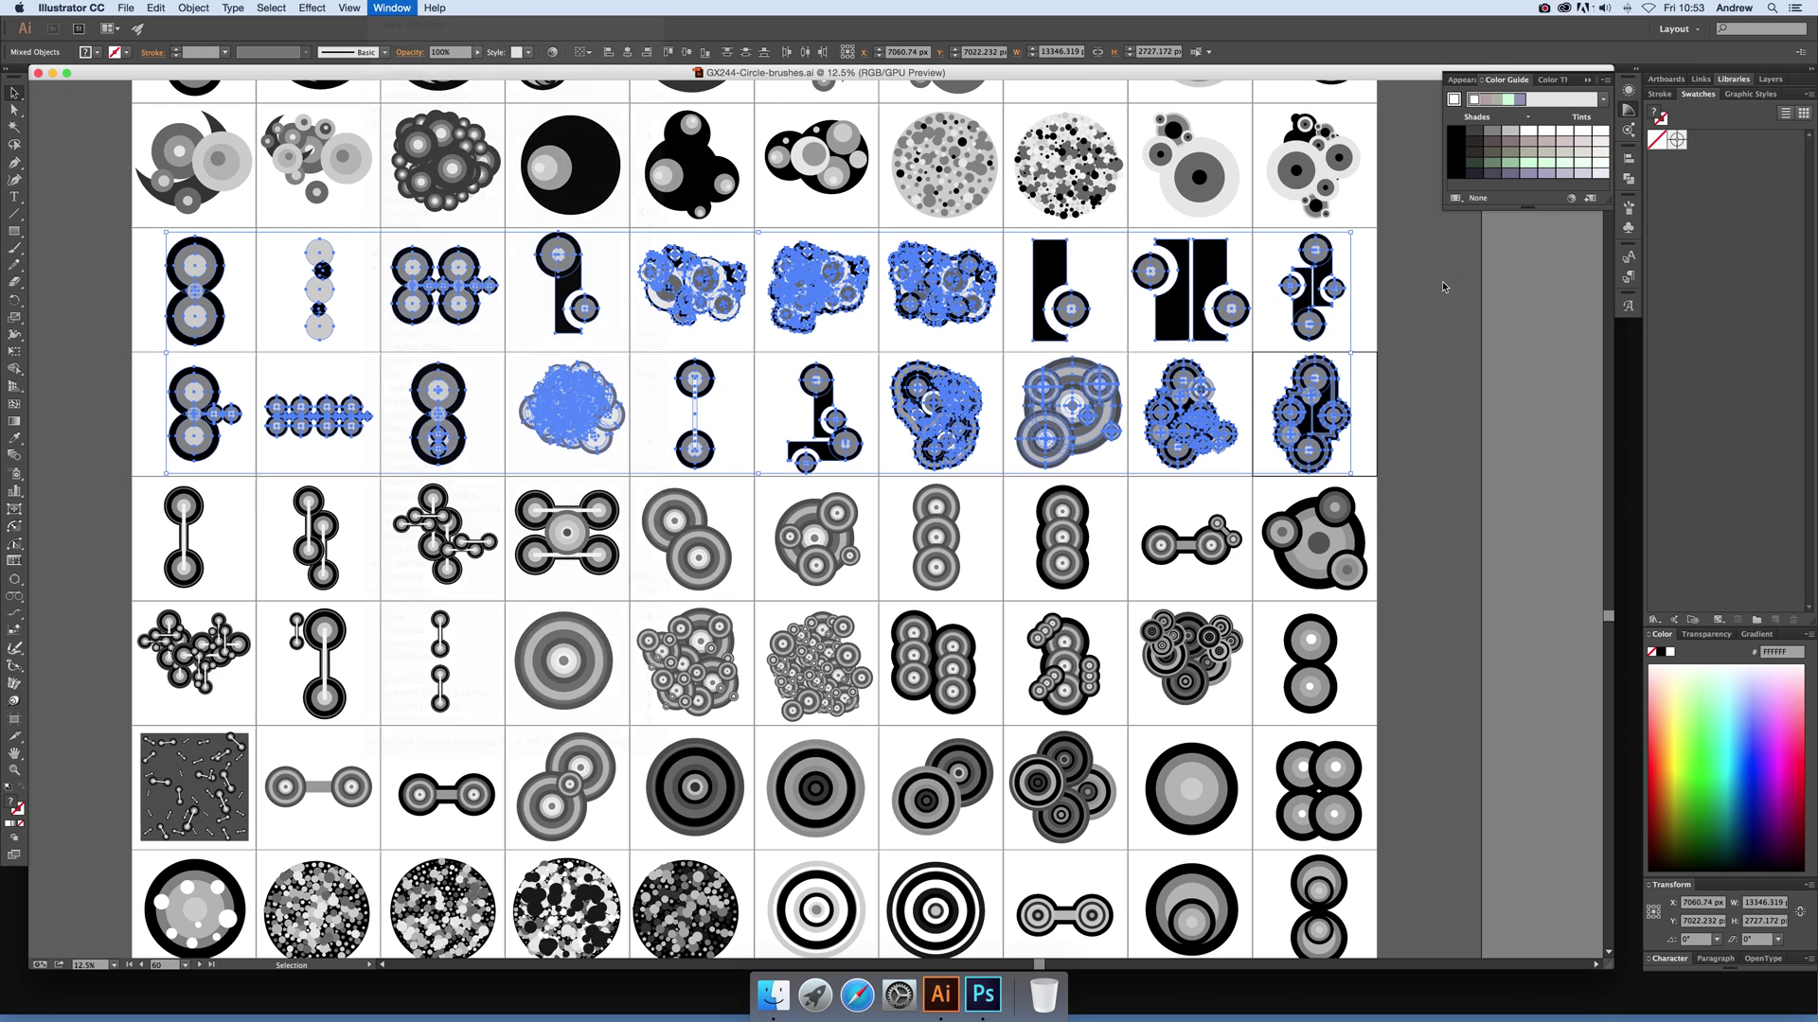
pyautogui.moveTo(1506, 81); pyautogui.dragTo(1426, 285)
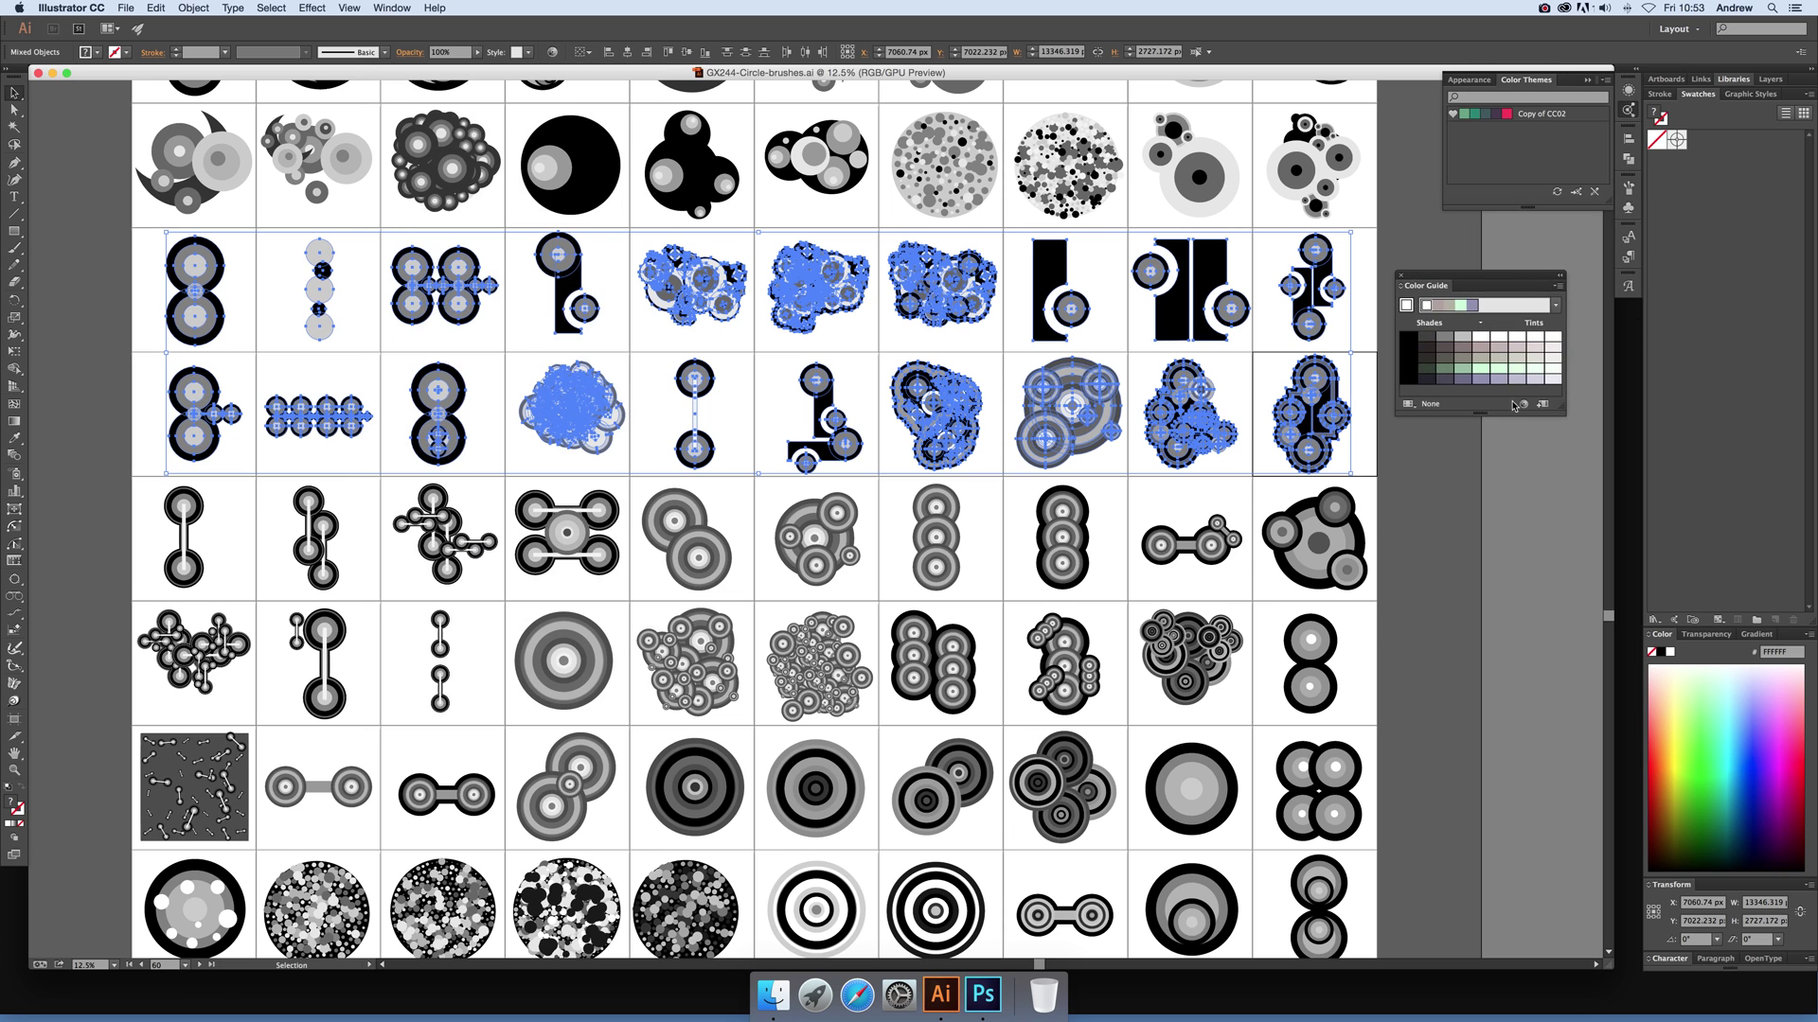
pyautogui.click(1554, 305)
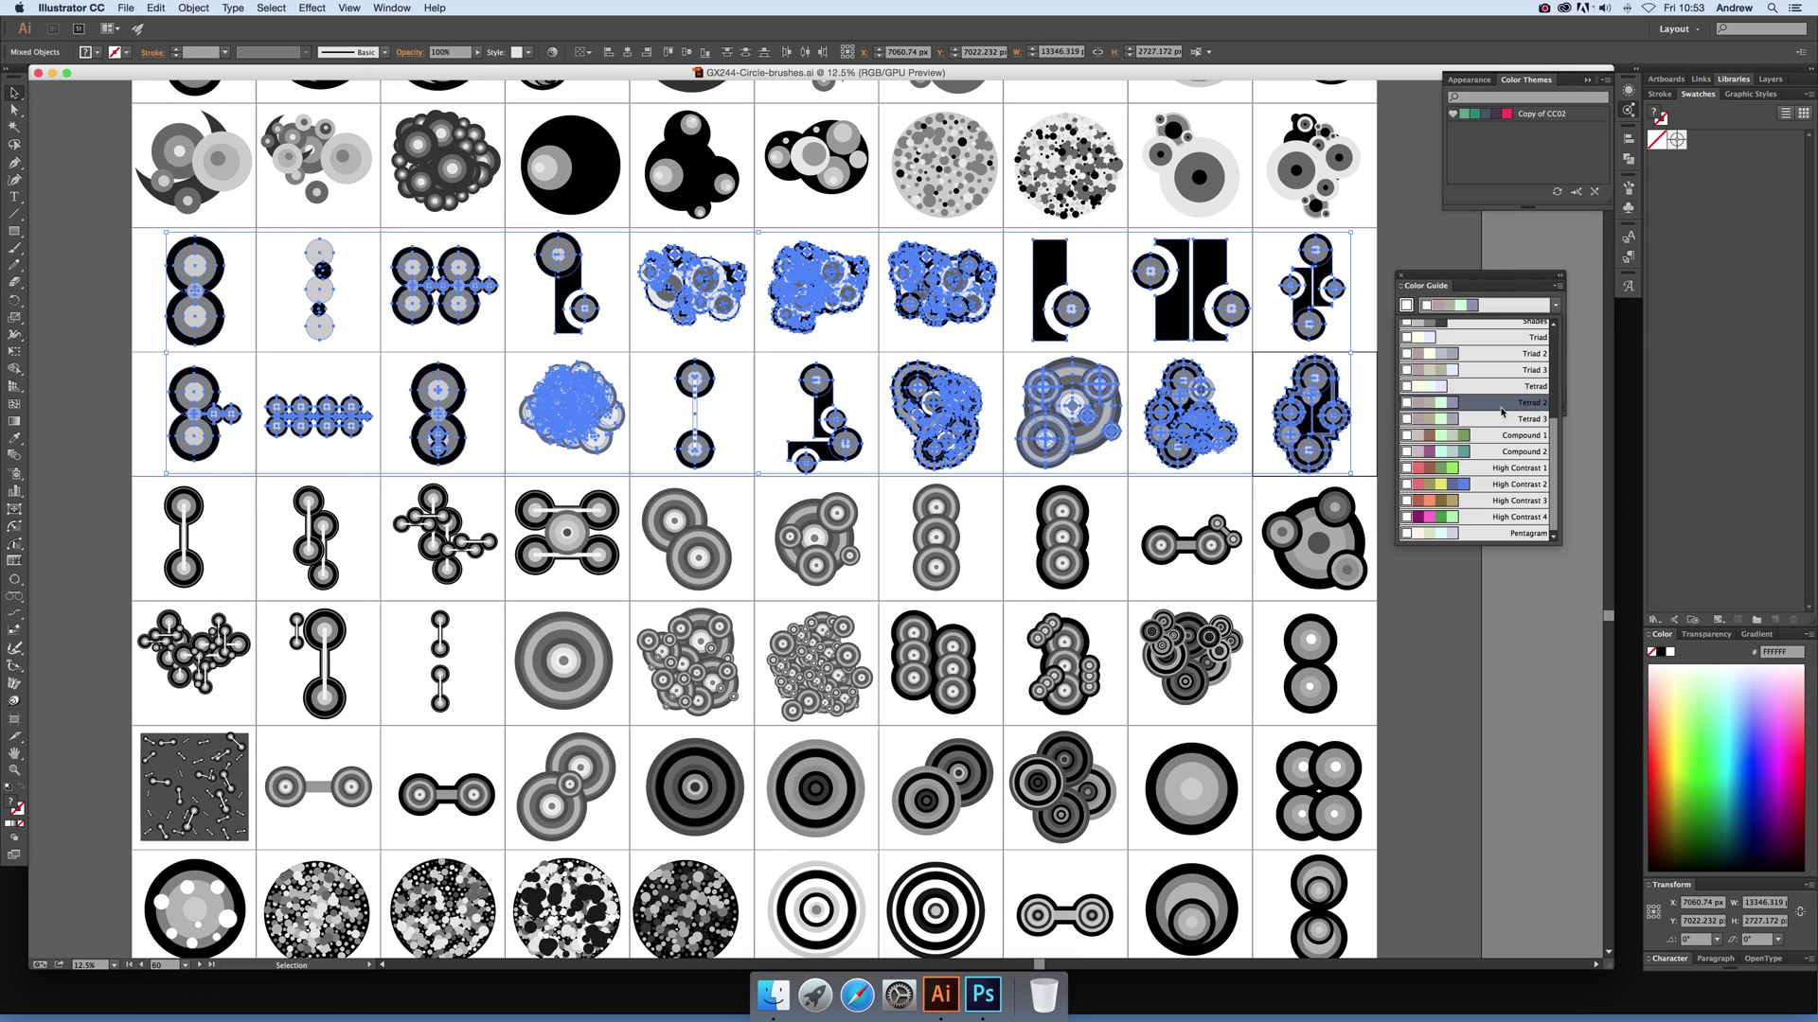
pyautogui.click(1435, 492)
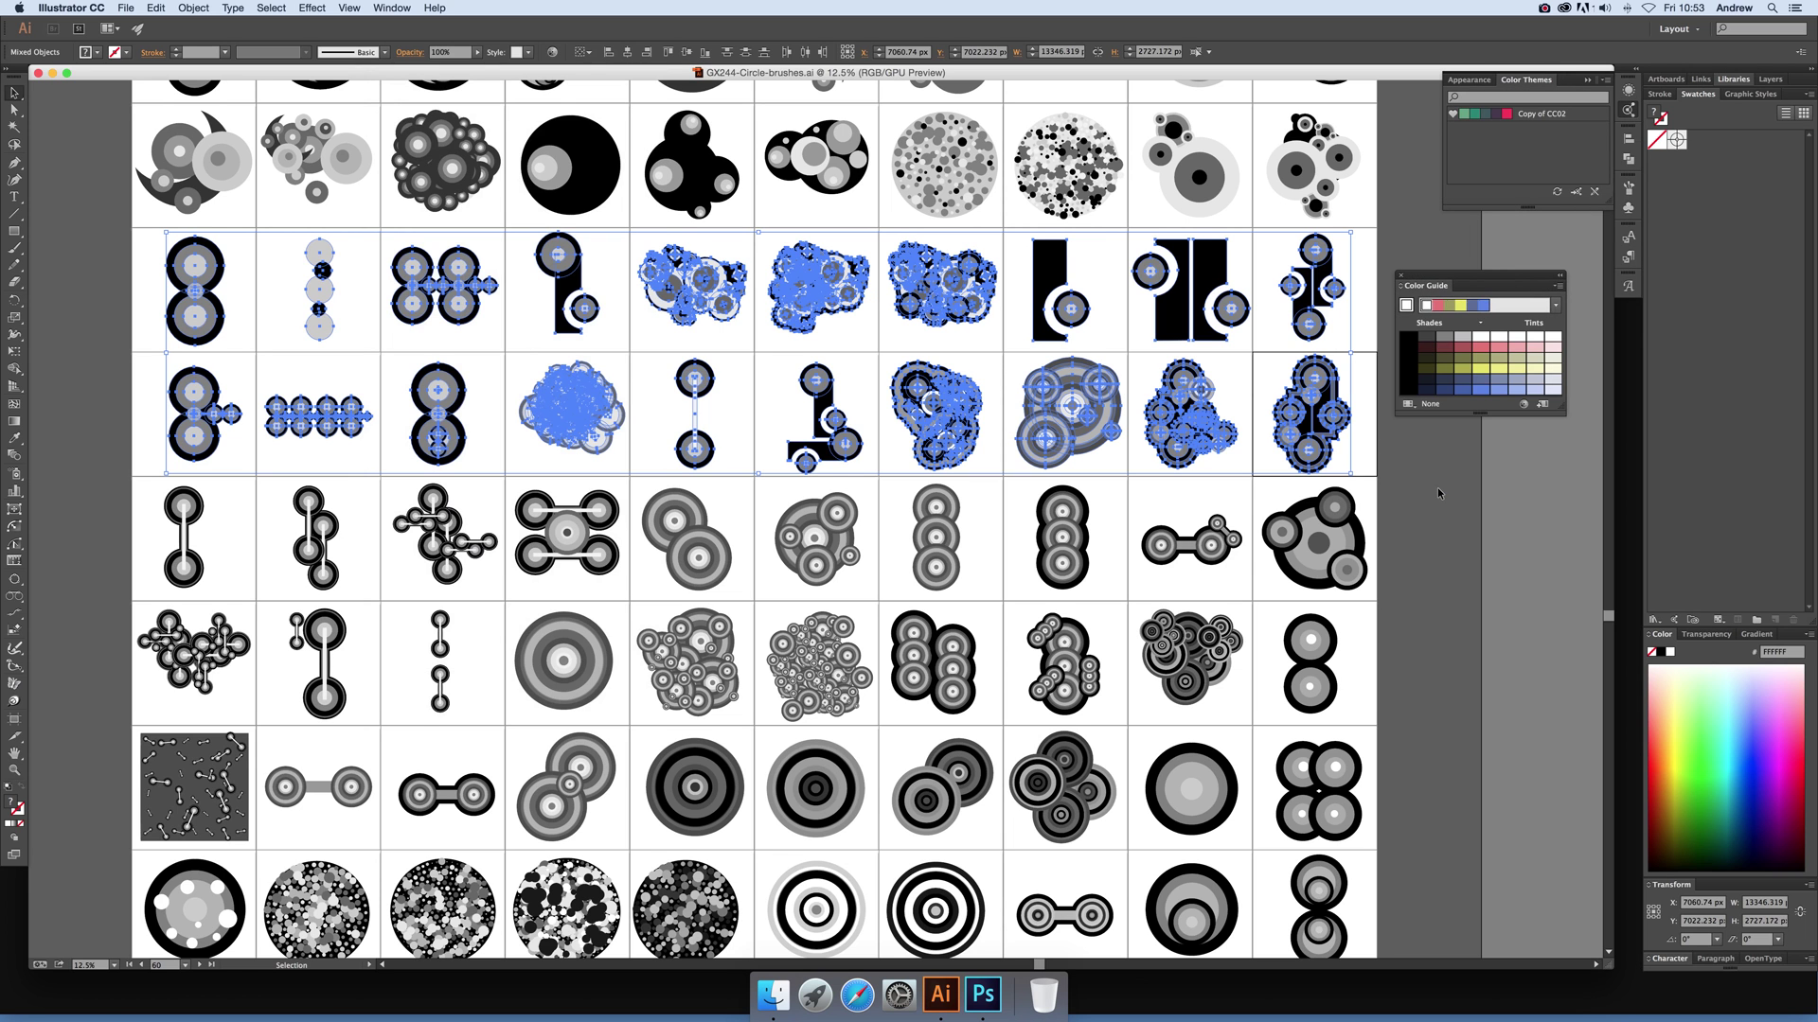
# Recolour the two selected rows with the High Contrast 2 harmony colours.
pyautogui.click(1523, 406)
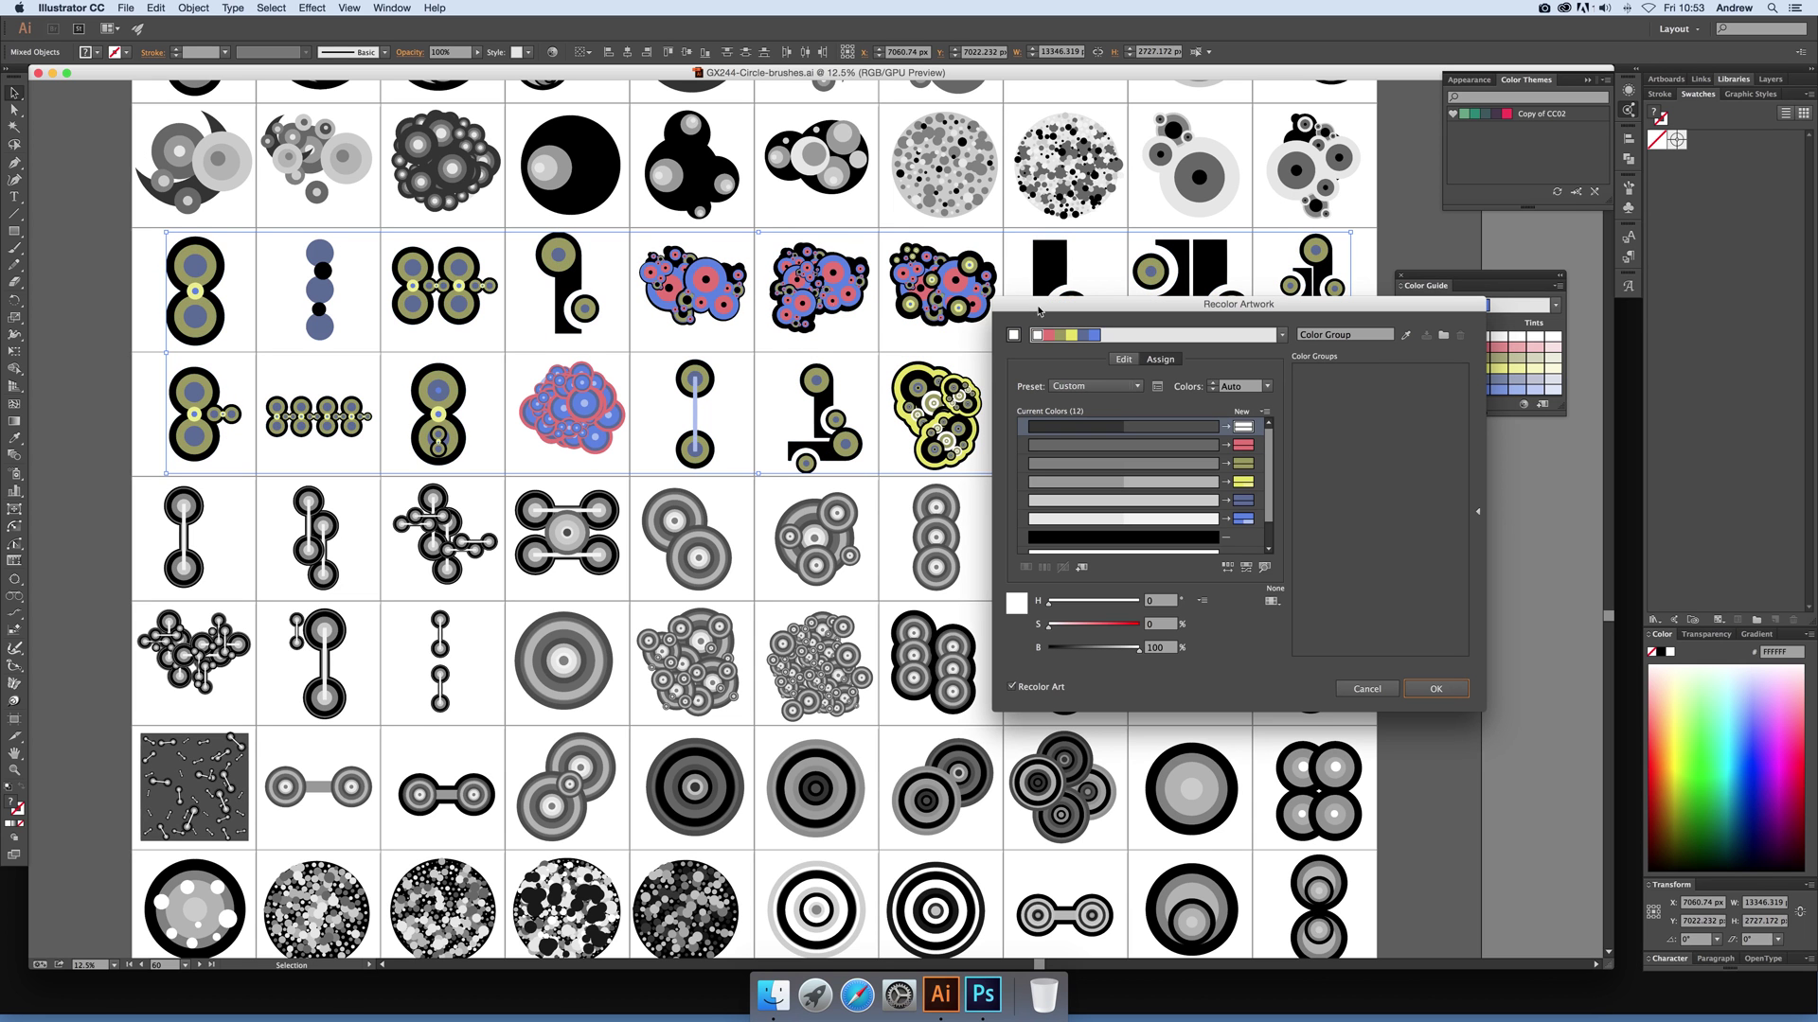
pyautogui.moveTo(1149, 318); pyautogui.dragTo(1338, 317)
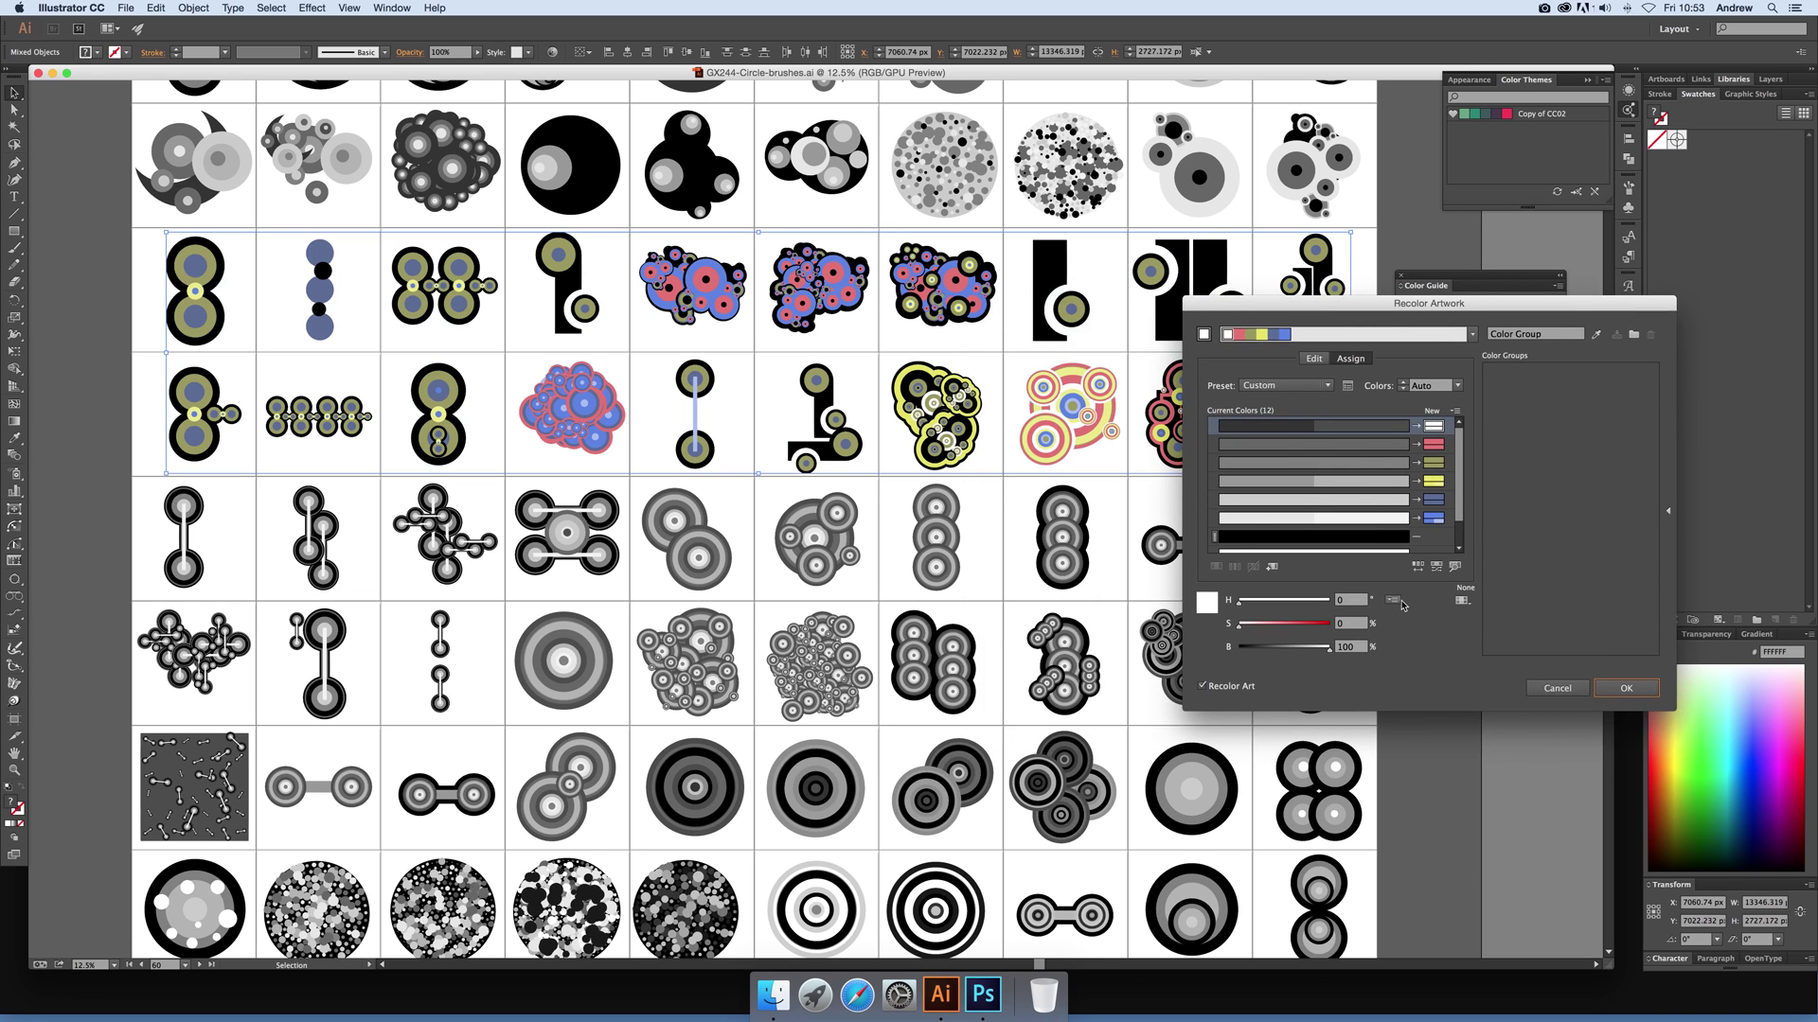
pyautogui.click(1603, 695)
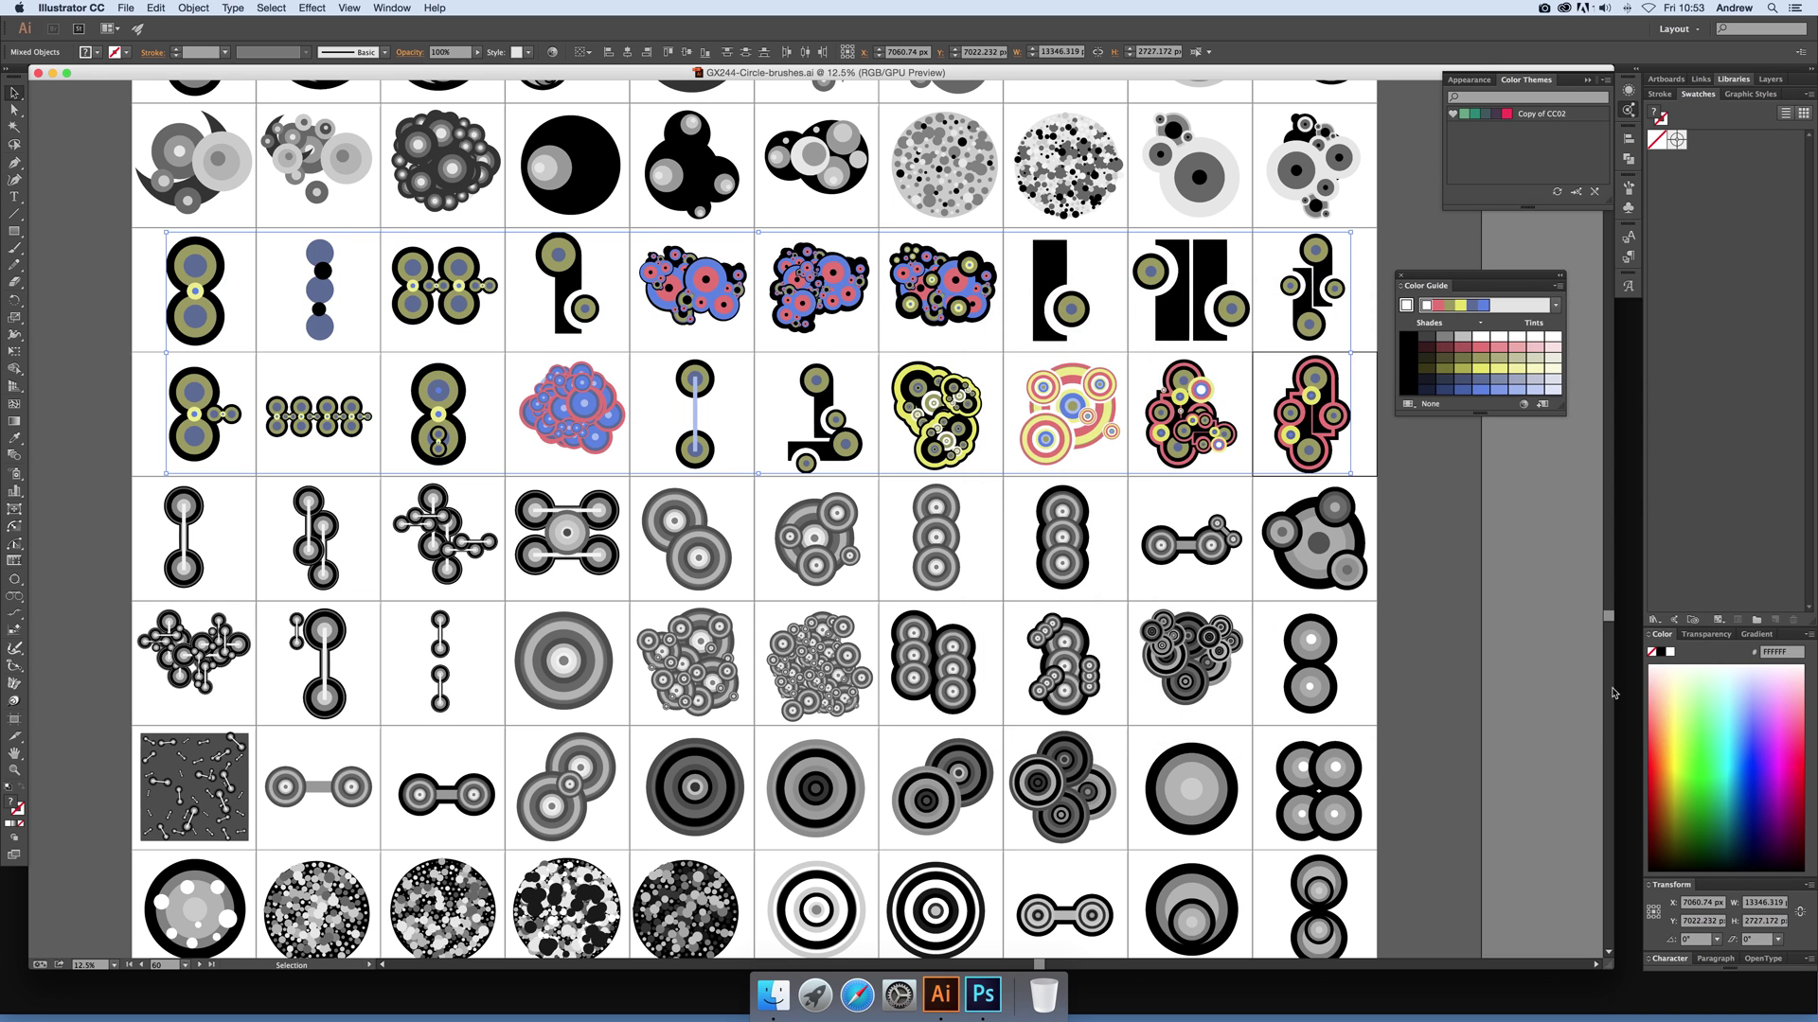
pyautogui.click(142, 364)
# Give eight designs in the third and fourth rows randomized colours via Recolor Artwork.
pyautogui.moveTo(117, 389); pyautogui.dragTo(621, 561)
pyautogui.click(1523, 404)
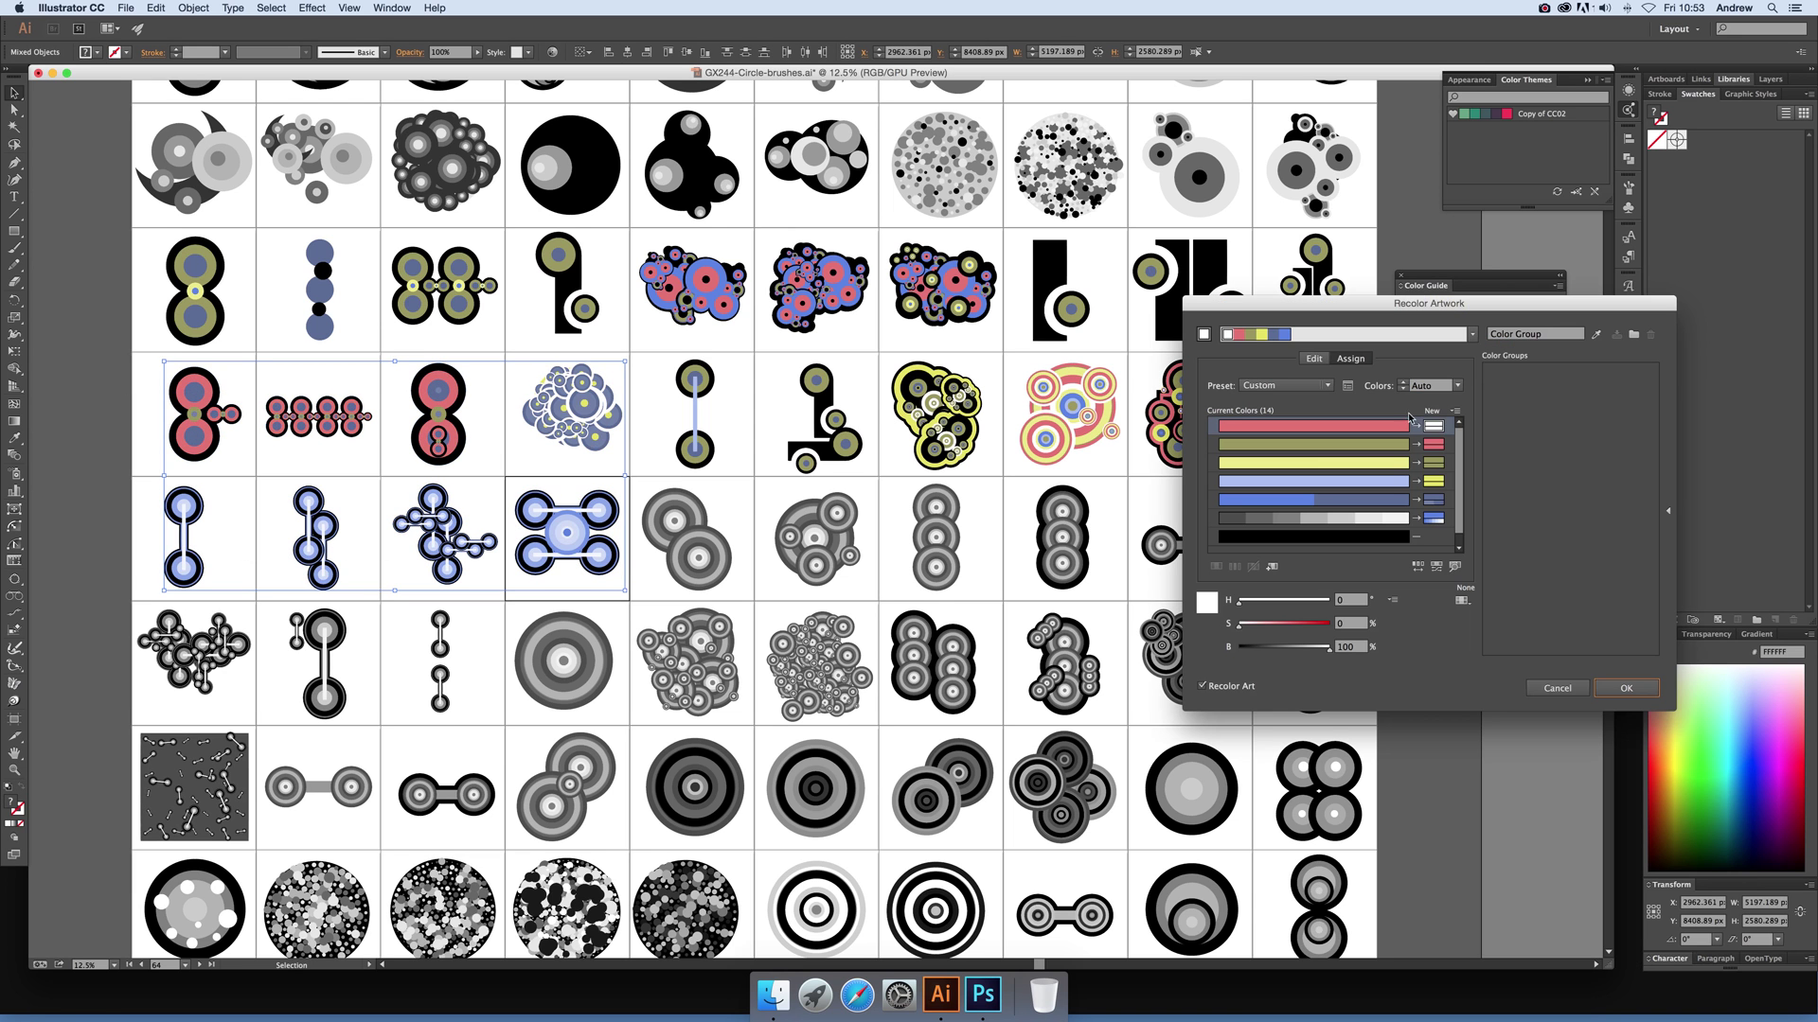
pyautogui.click(1409, 420)
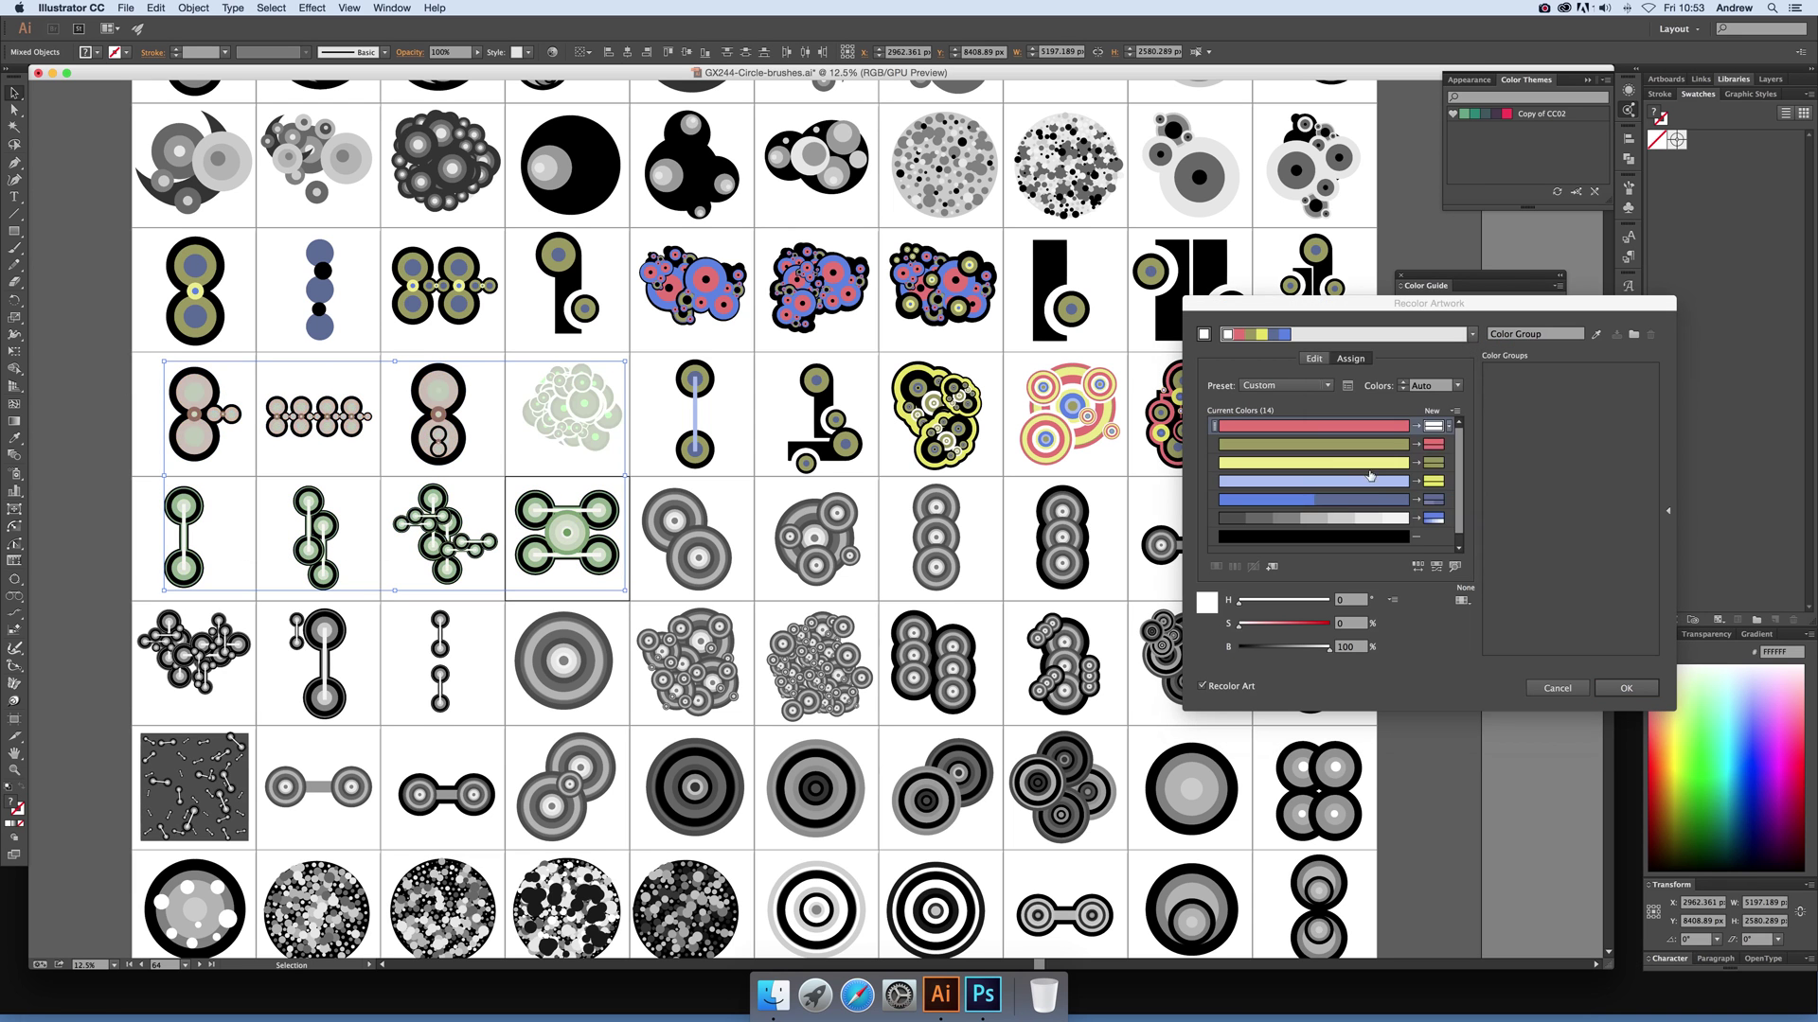
pyautogui.click(1370, 476)
pyautogui.click(1416, 568)
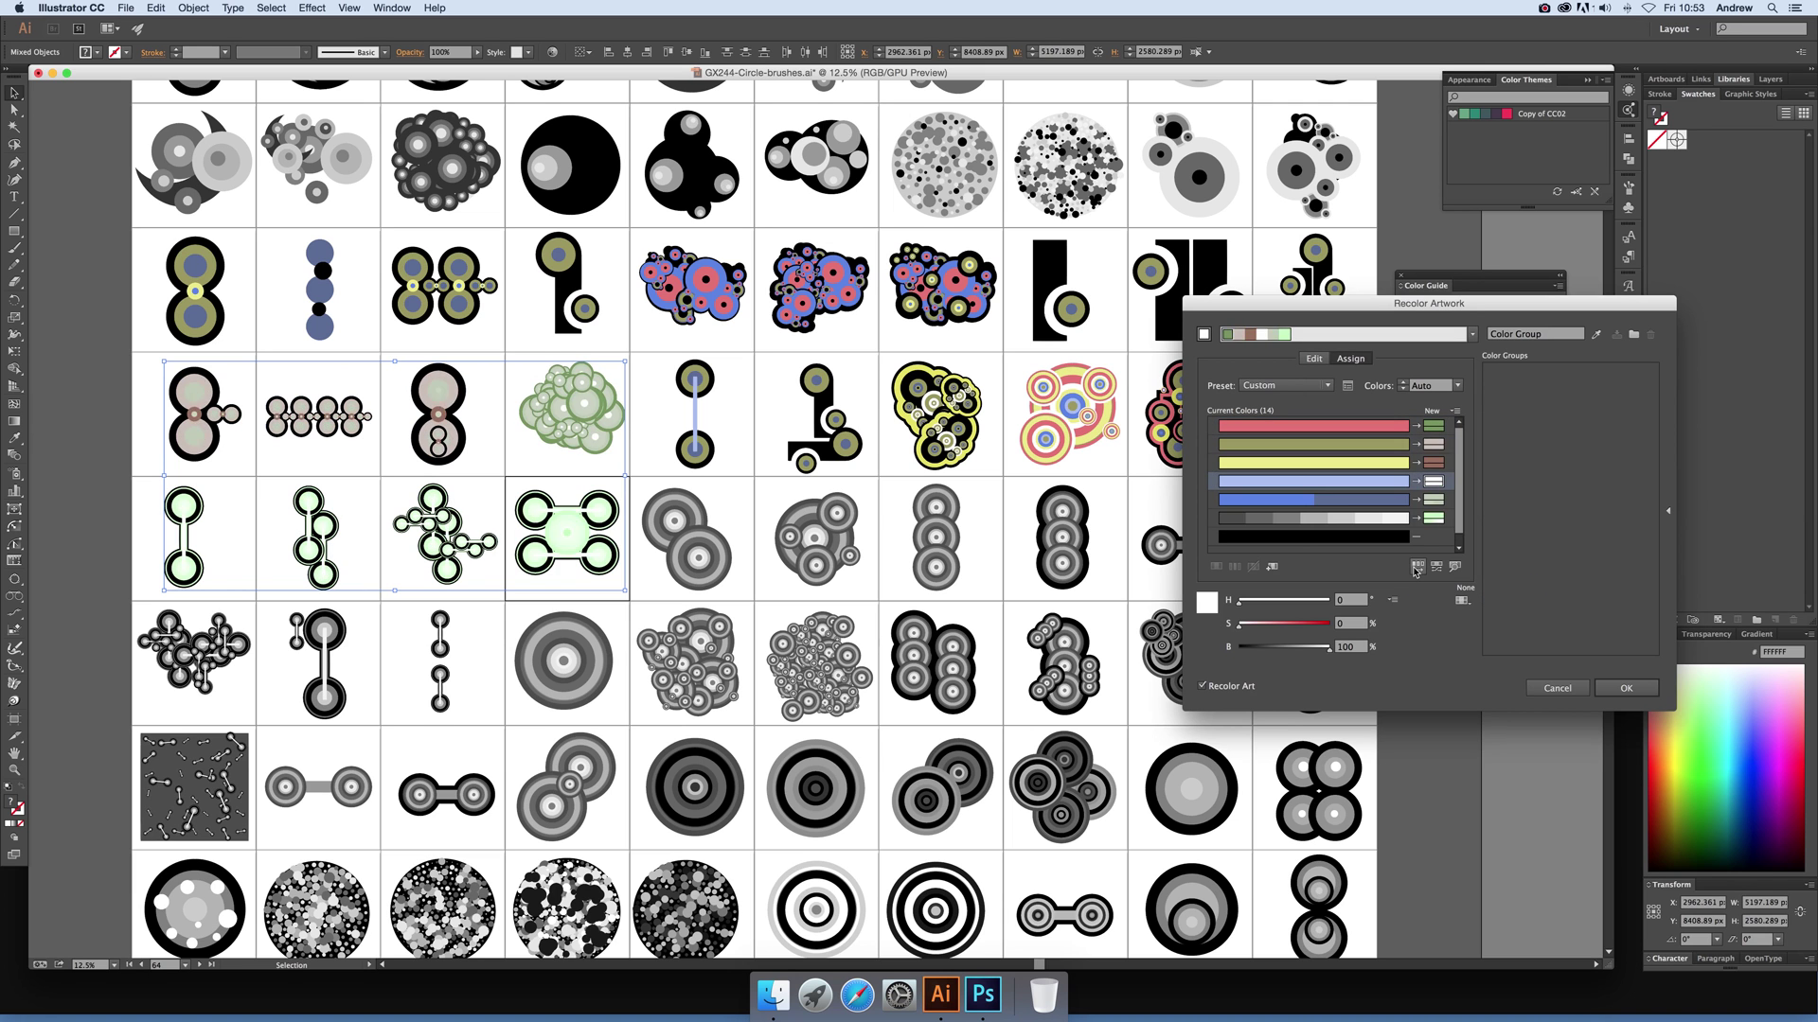
pyautogui.click(1416, 568)
pyautogui.click(1417, 568)
pyautogui.click(1416, 568)
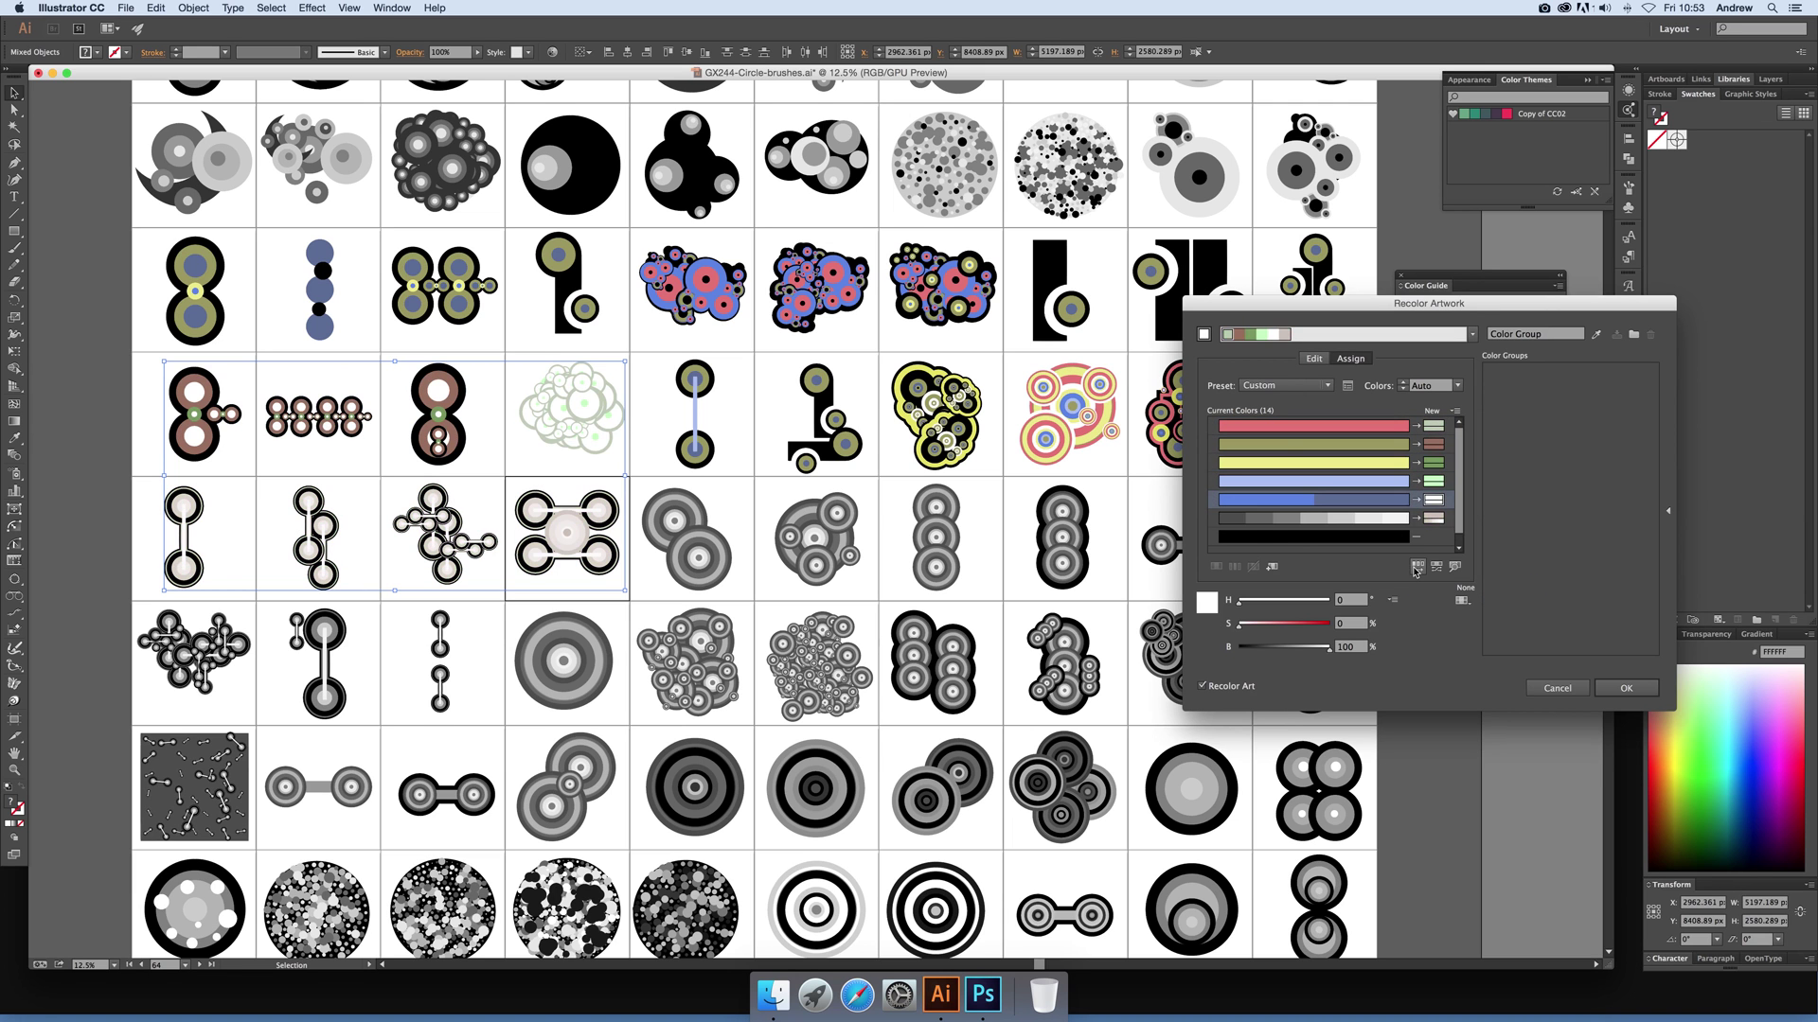
pyautogui.click(1625, 688)
pyautogui.press('super+shift+a')
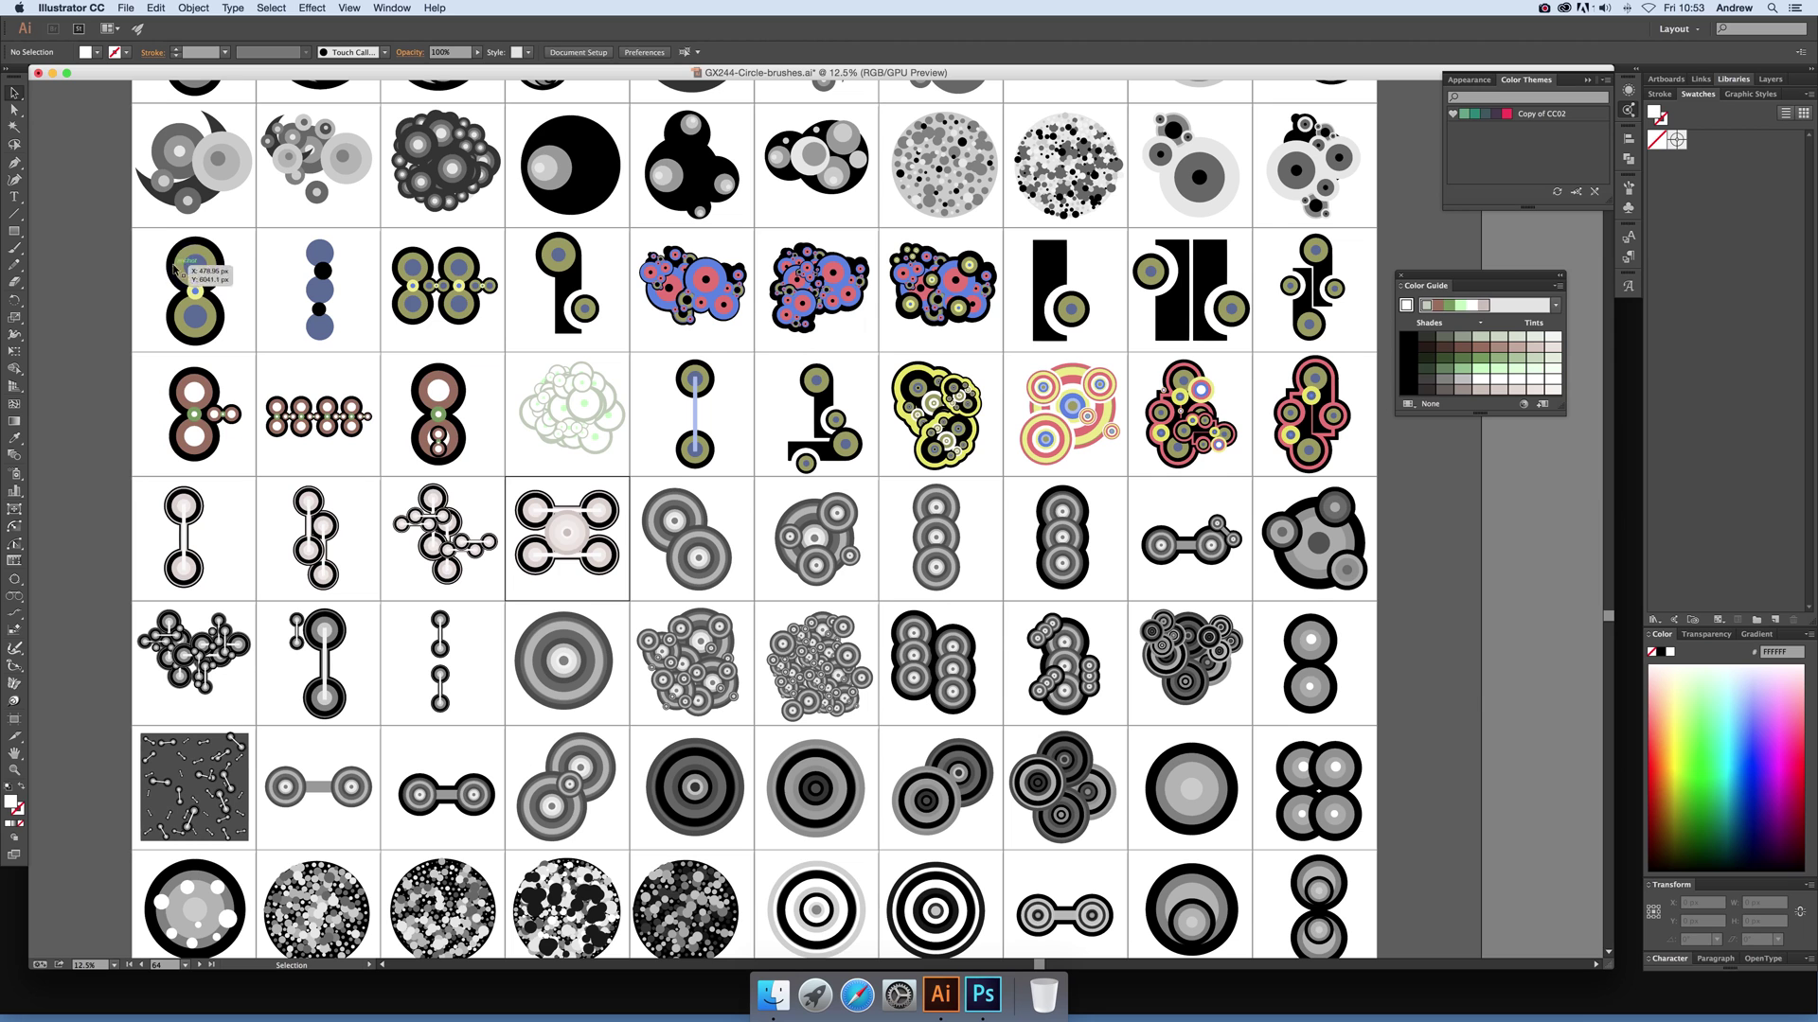
# Select and copy the pink-ringed circle cluster near the right end of the third row.
pyautogui.click(175, 270)
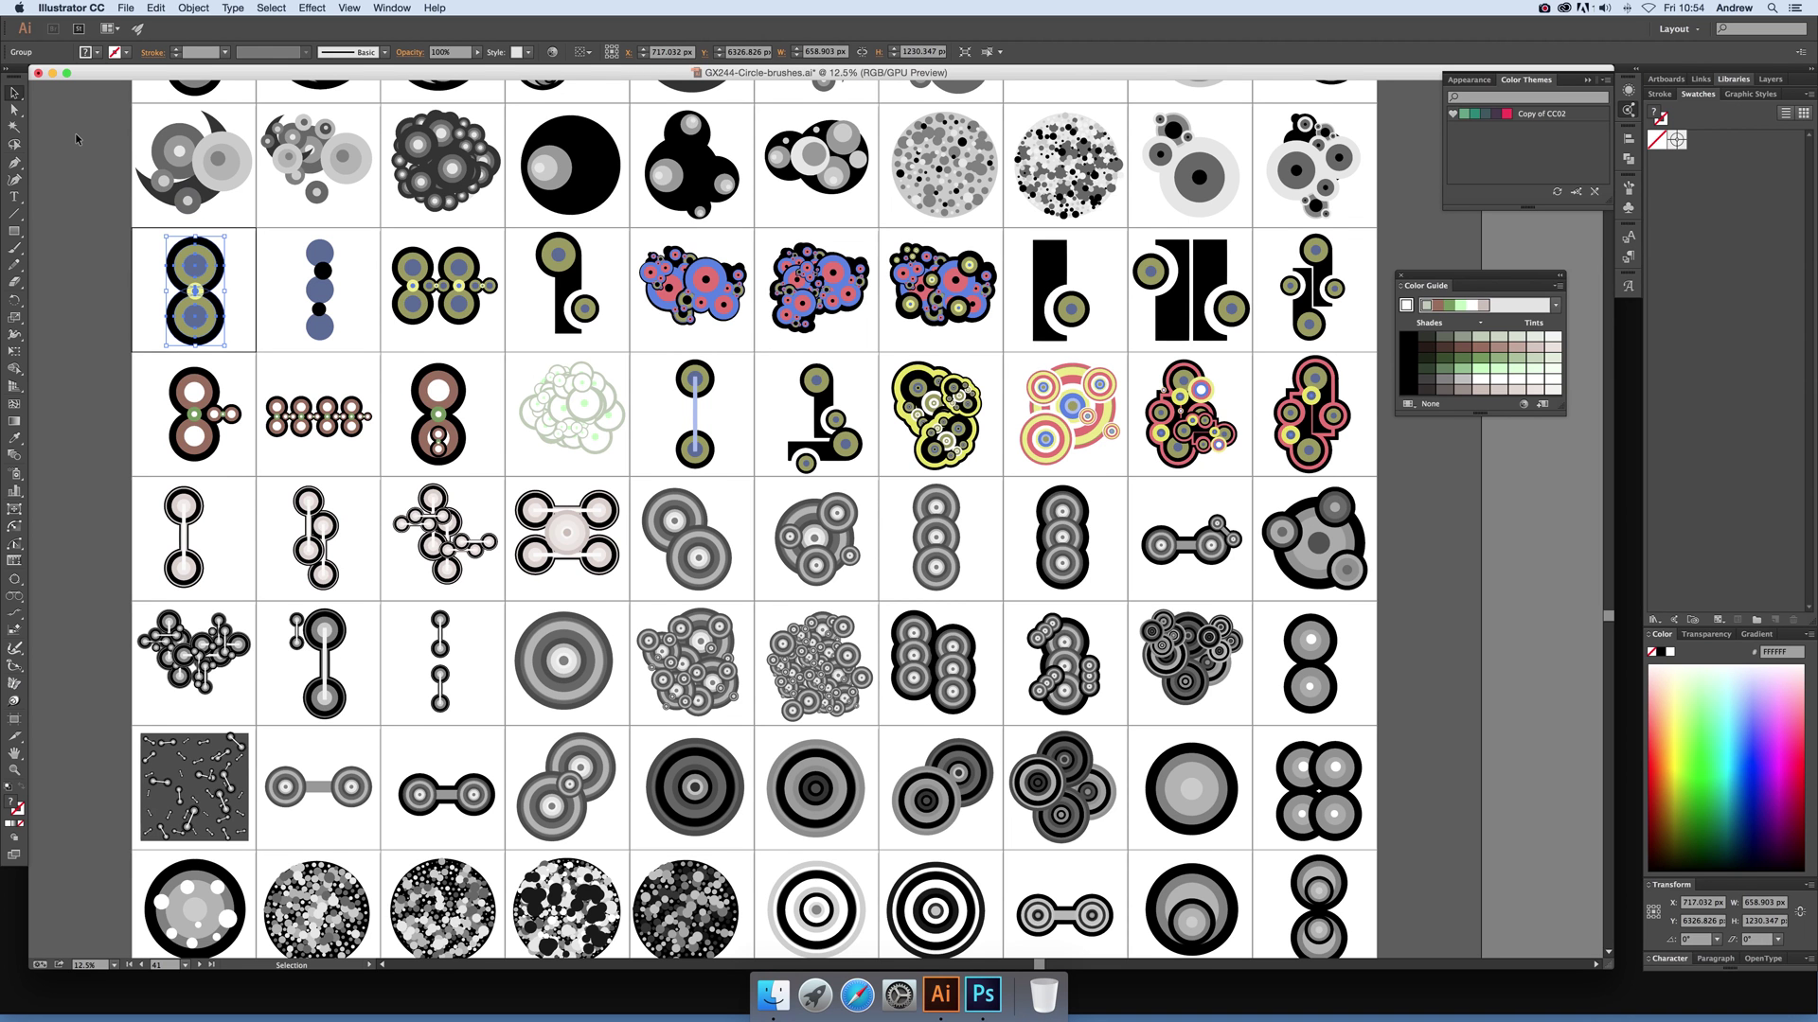
pyautogui.hscroll(-3, 710, 521)
pyautogui.click(1045, 395)
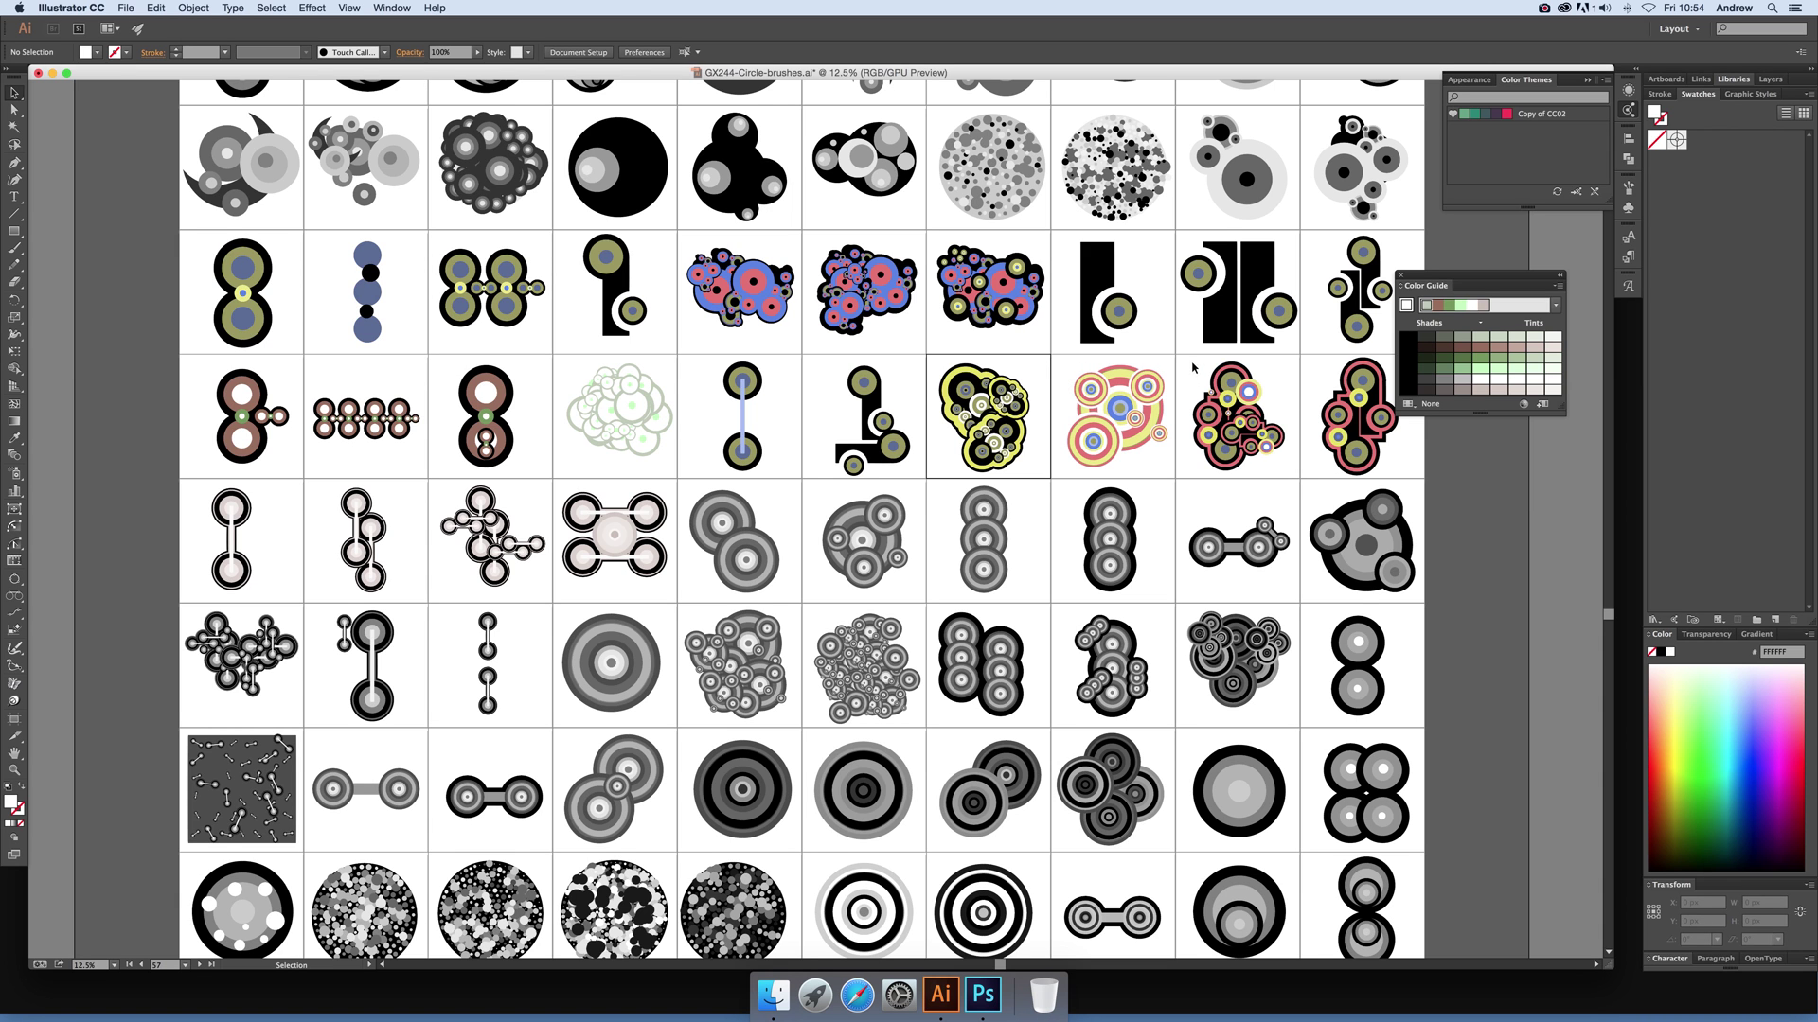
pyautogui.moveTo(1183, 358); pyautogui.dragTo(1291, 477)
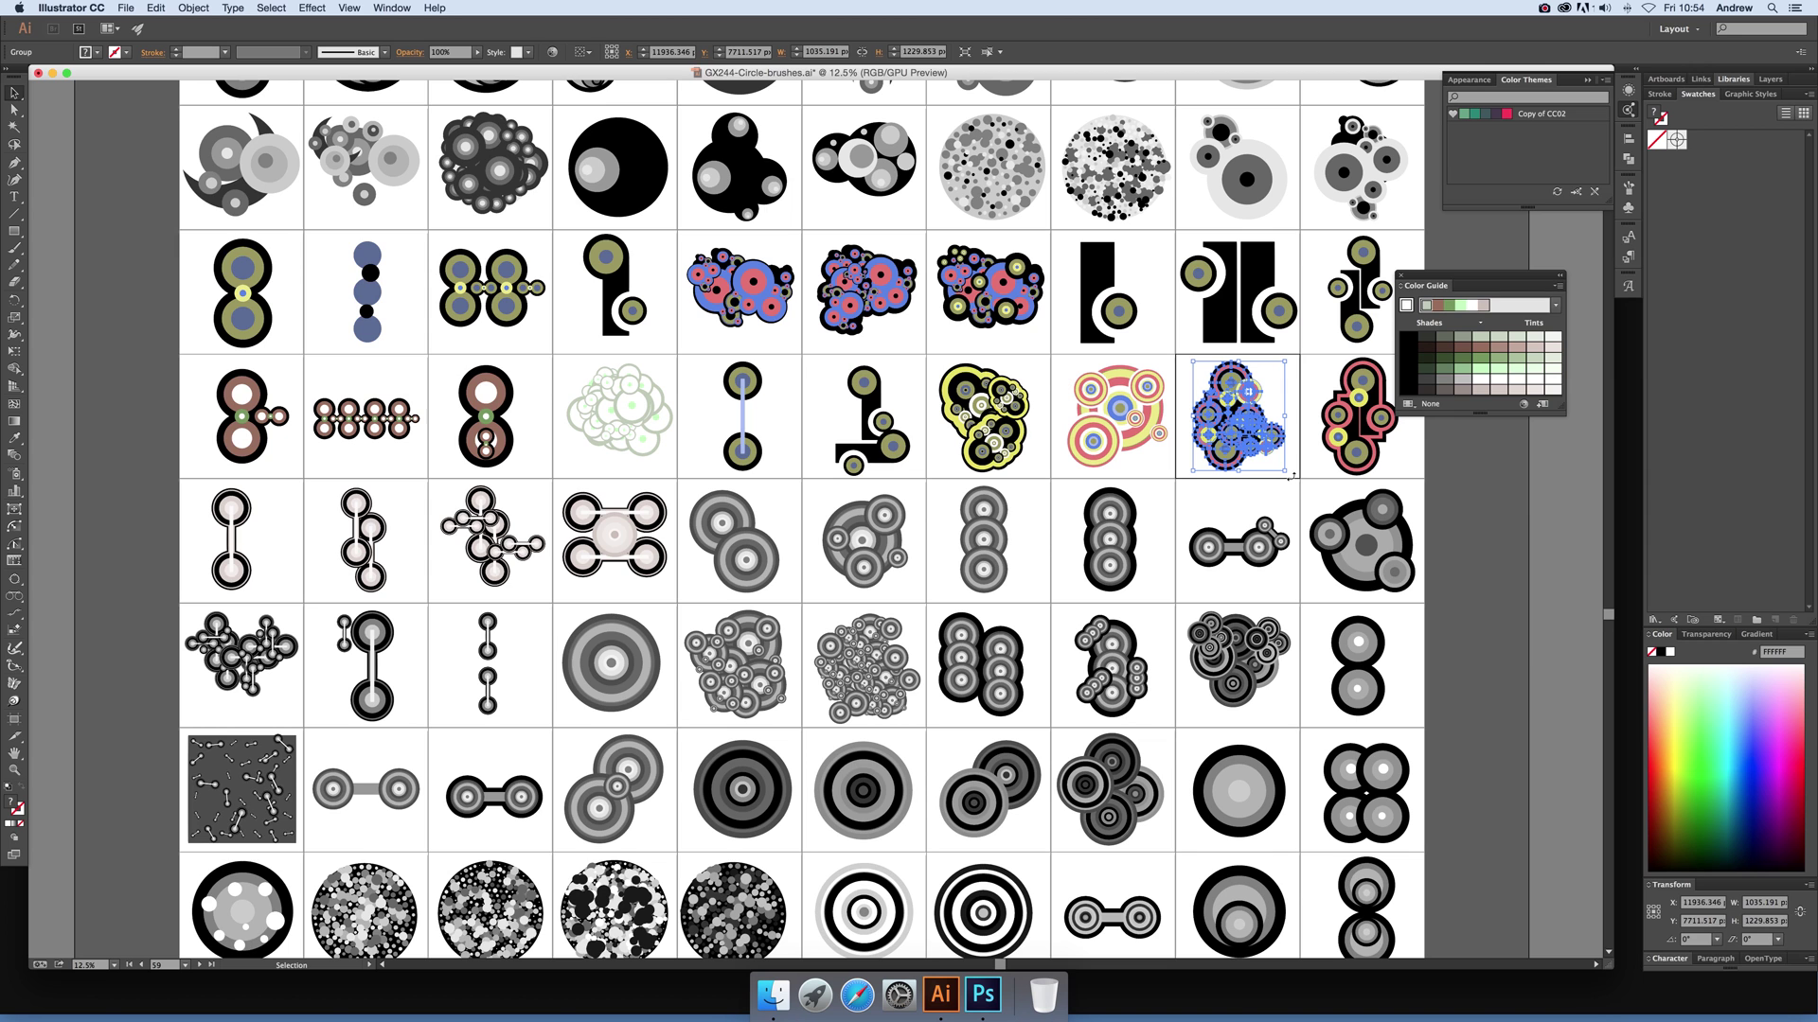
pyautogui.press('a')
pyautogui.press('v')
pyautogui.click(126, 8)
# Create a new blank document and paste the pink circle cluster into it, then deselect.
pyautogui.click(132, 26)
pyautogui.click(1084, 653)
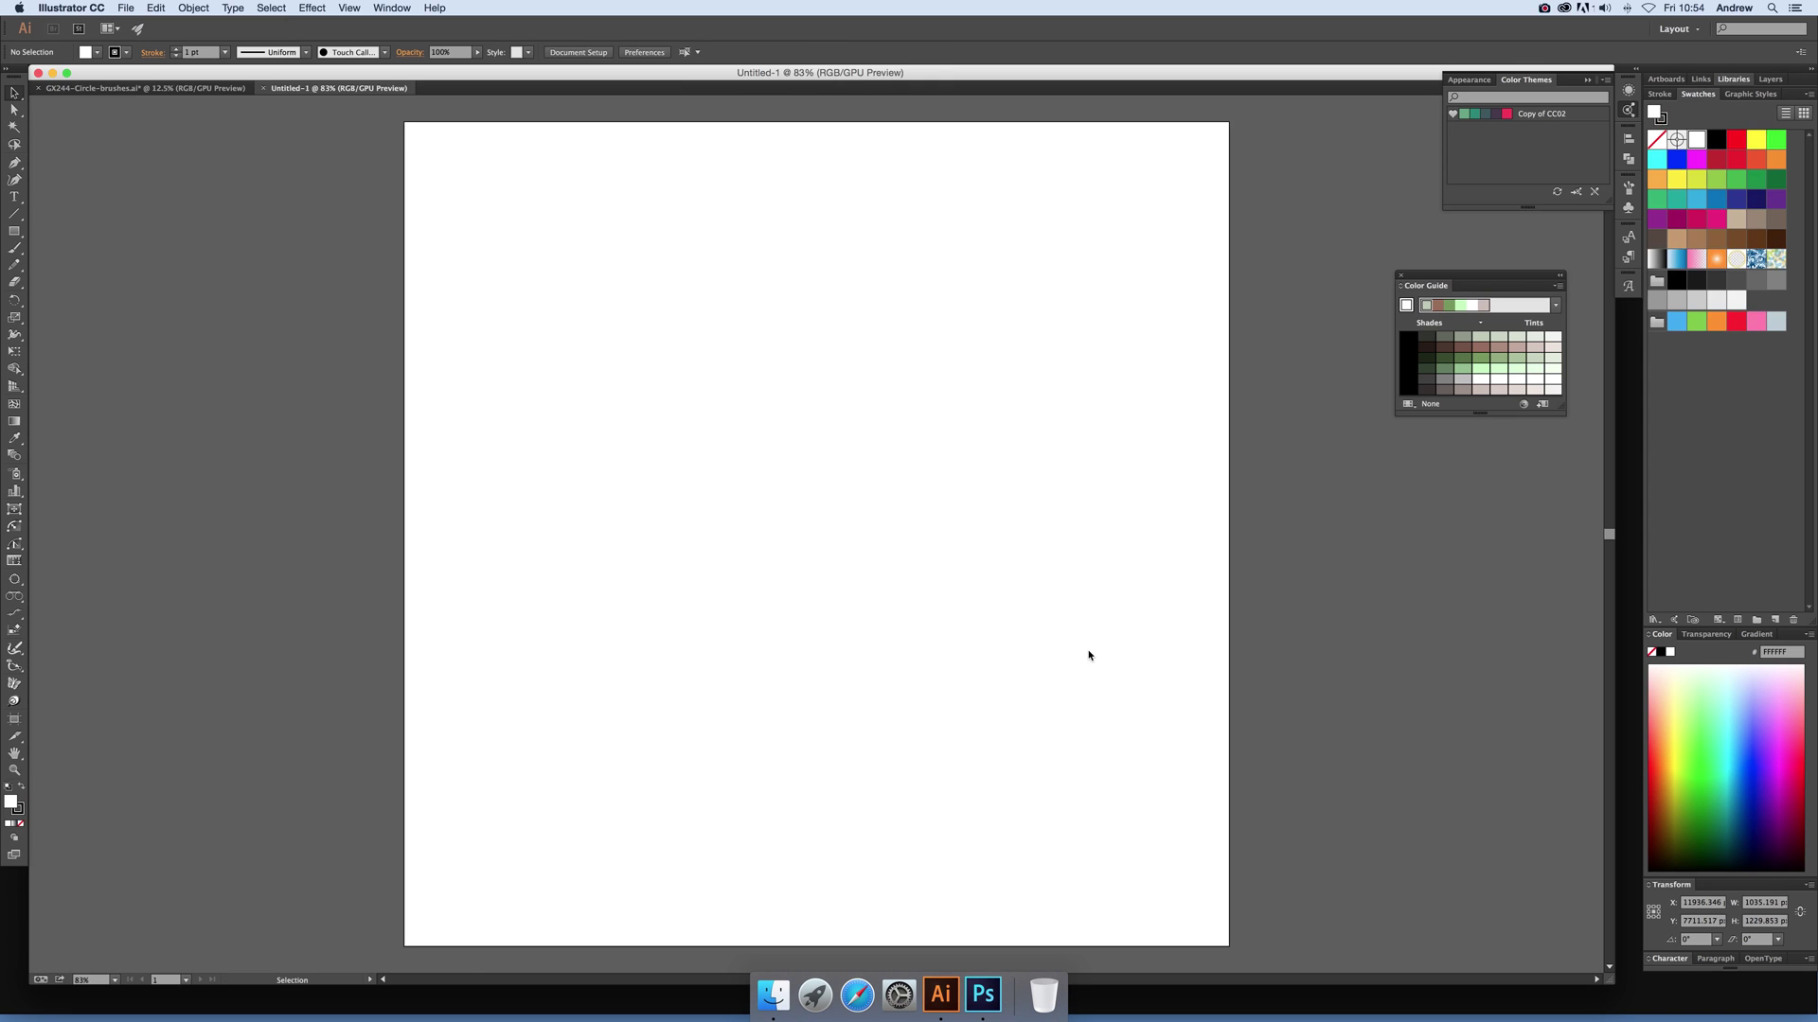
pyautogui.press('super+v')
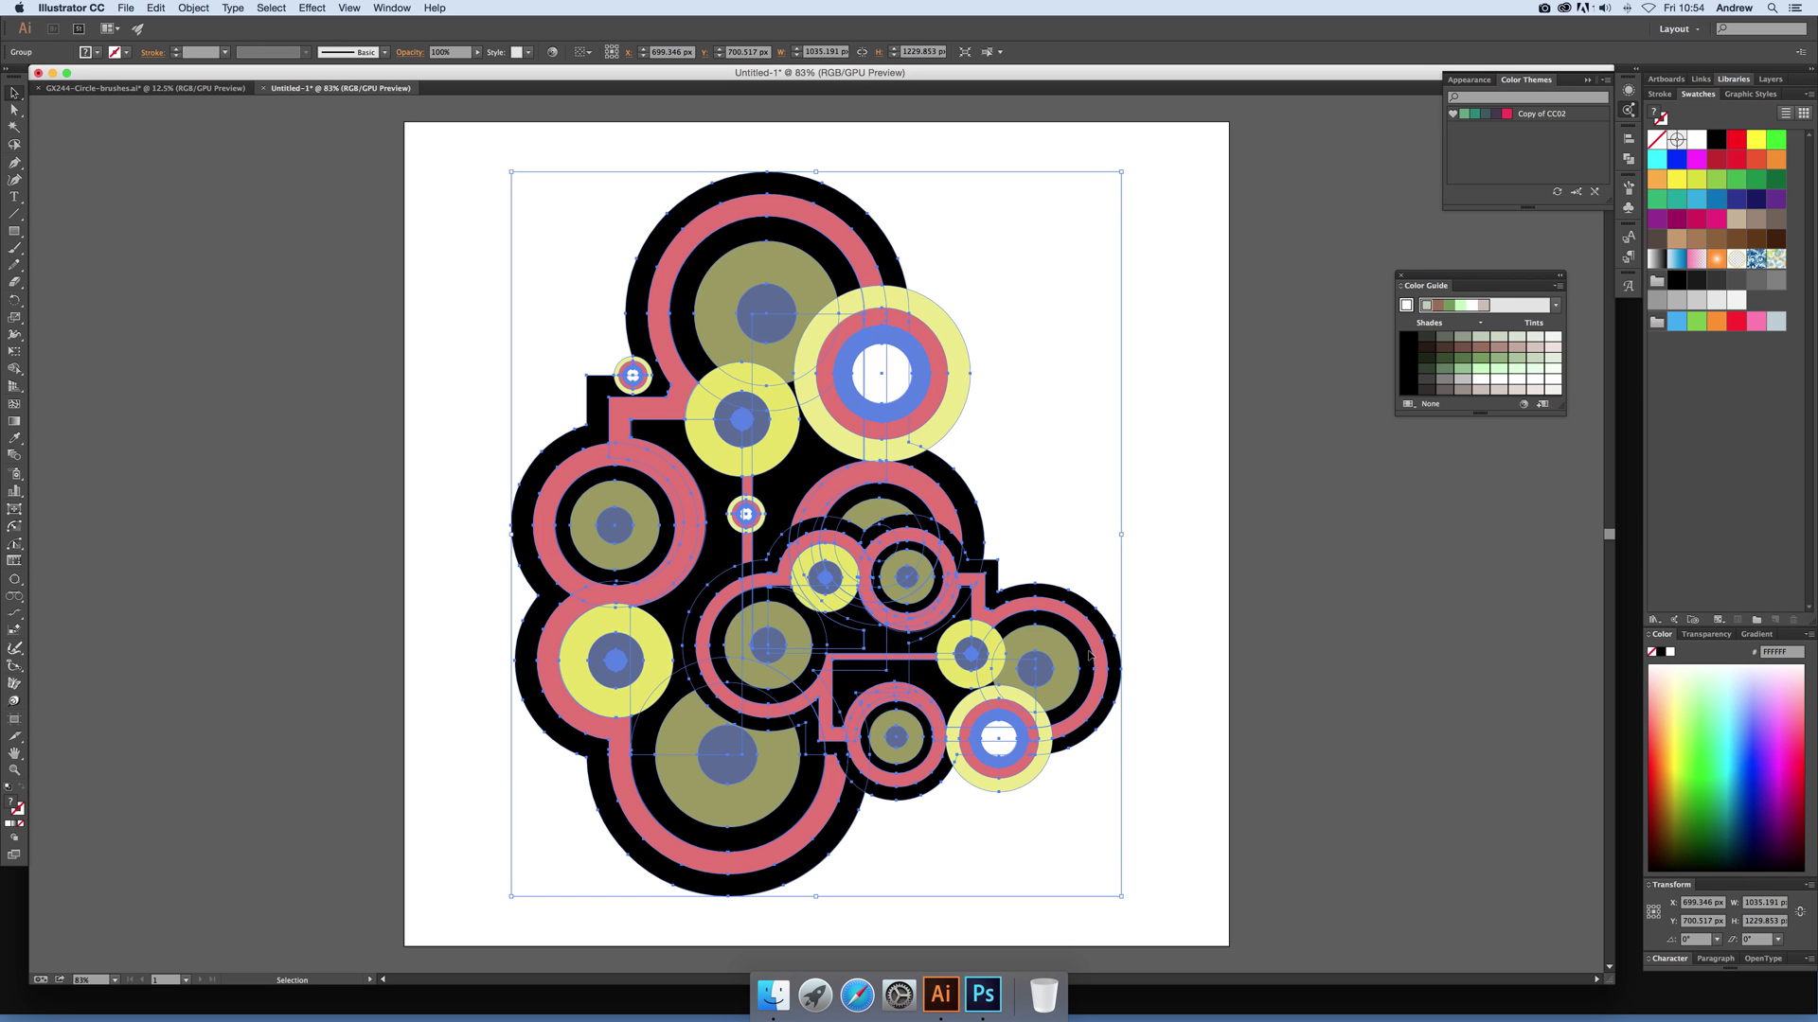
pyautogui.scroll(-5, 259, 554)
pyautogui.scroll(5, 295, 606)
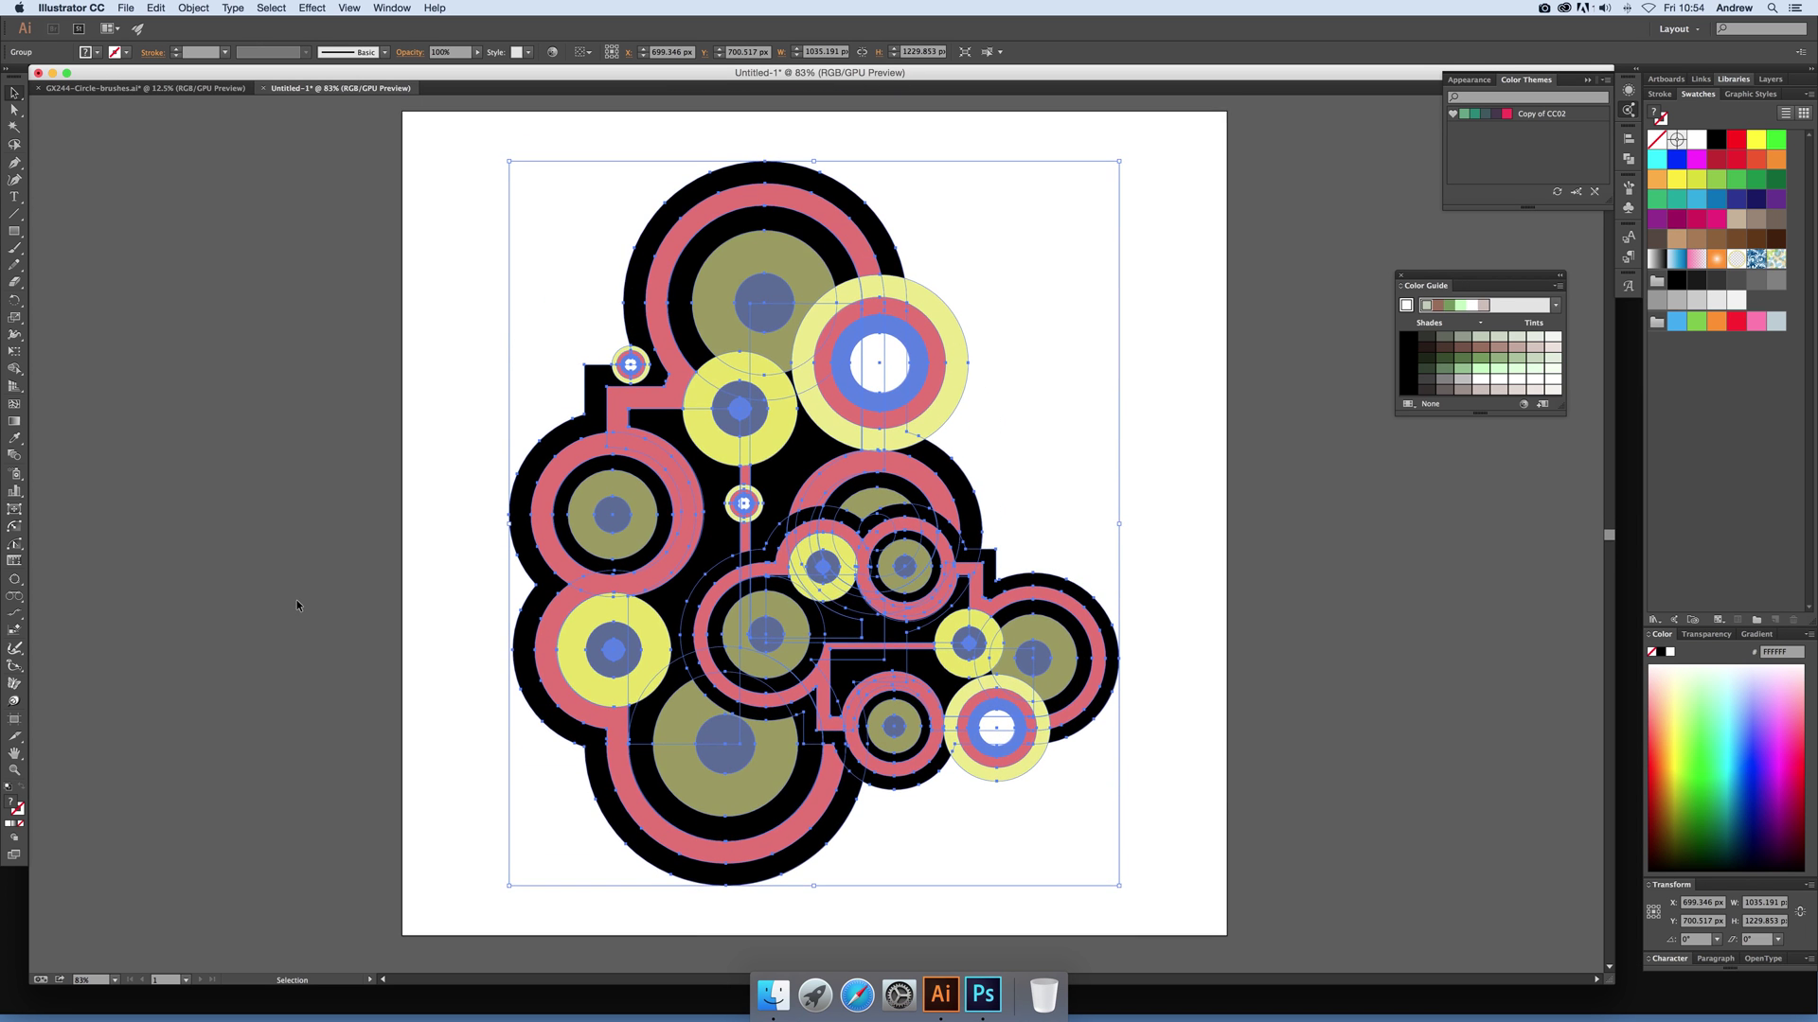
pyautogui.click(388, 573)
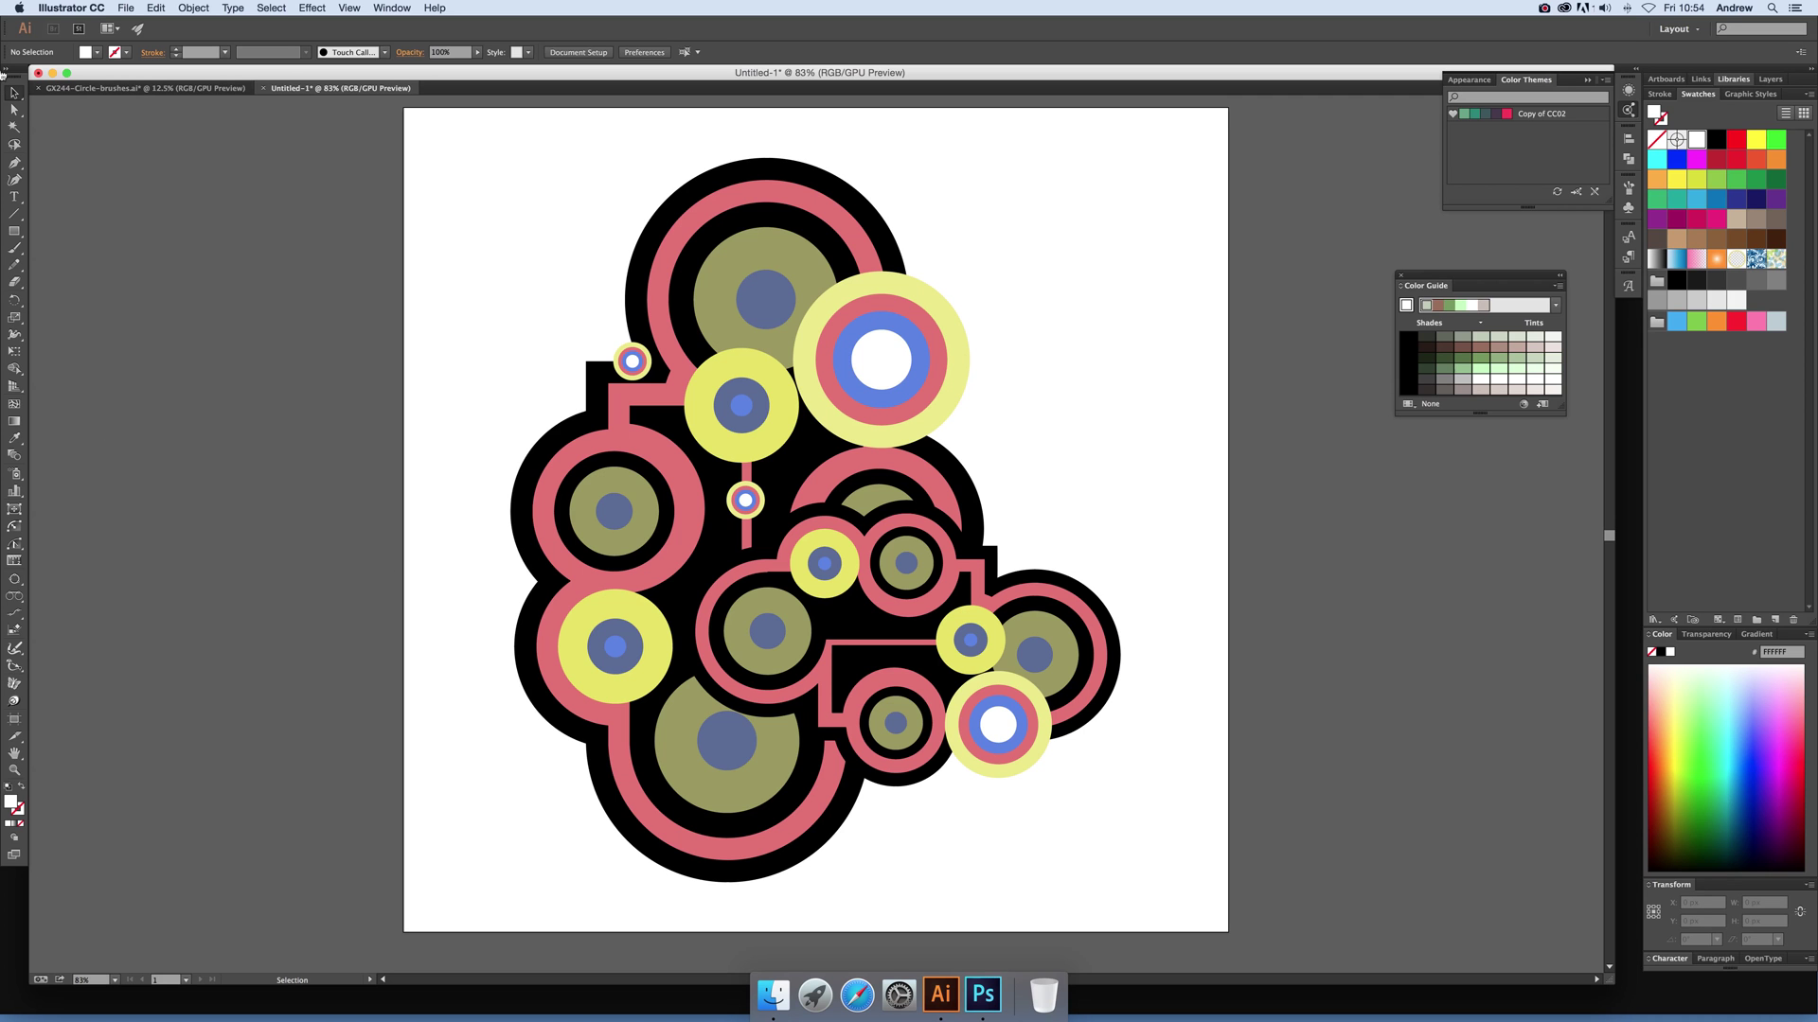
pyautogui.click(133, 9)
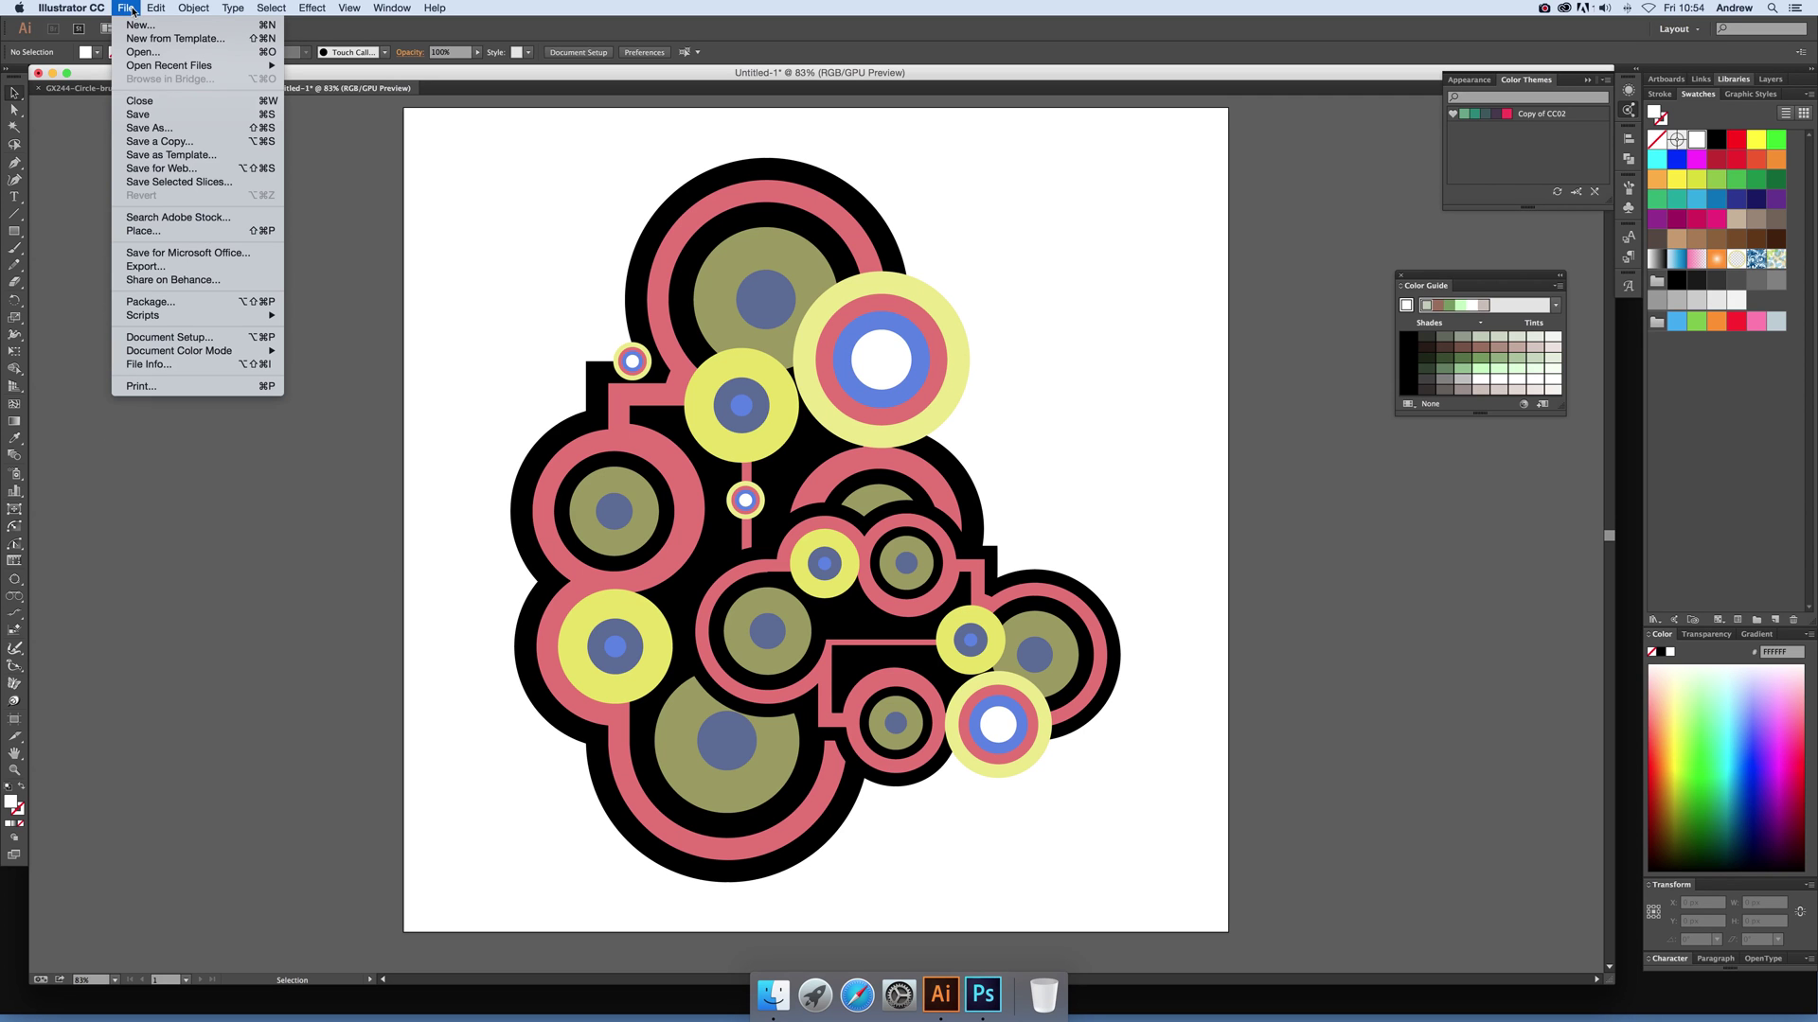
# Save the artwork to the Desktop as test.eps in Illustrator EPS format.
pyautogui.click(148, 128)
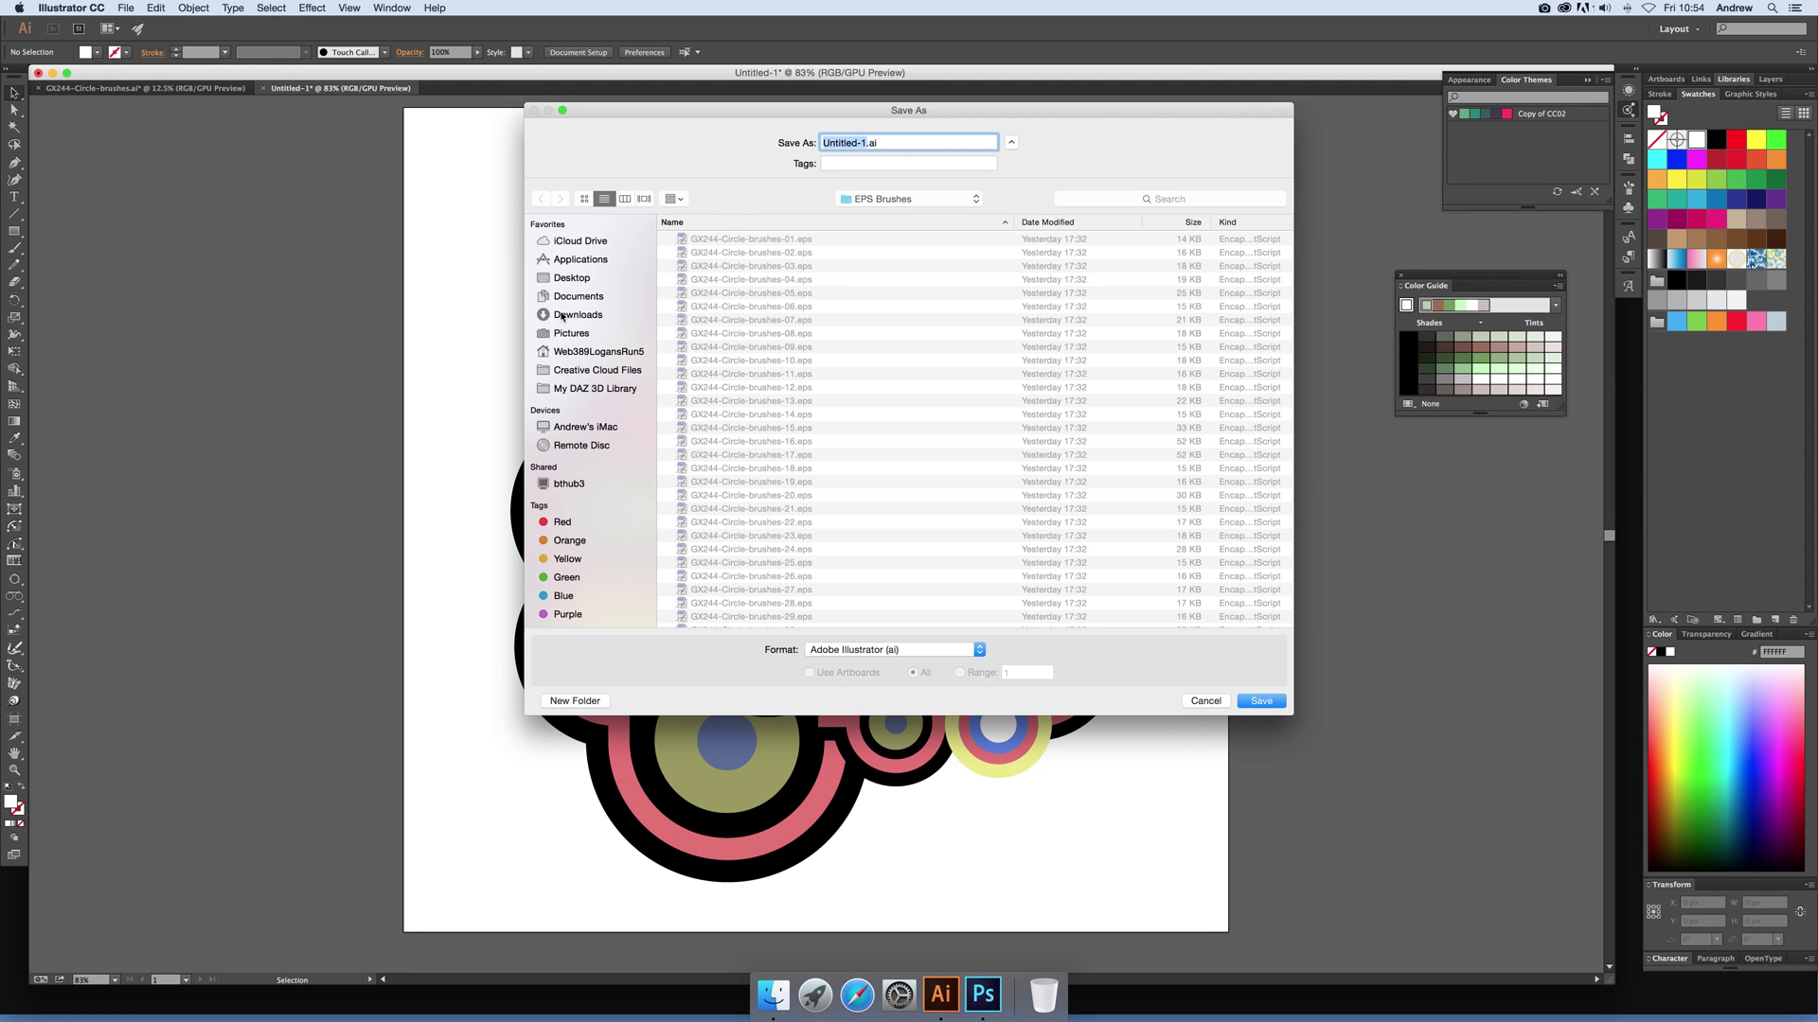
pyautogui.click(585, 280)
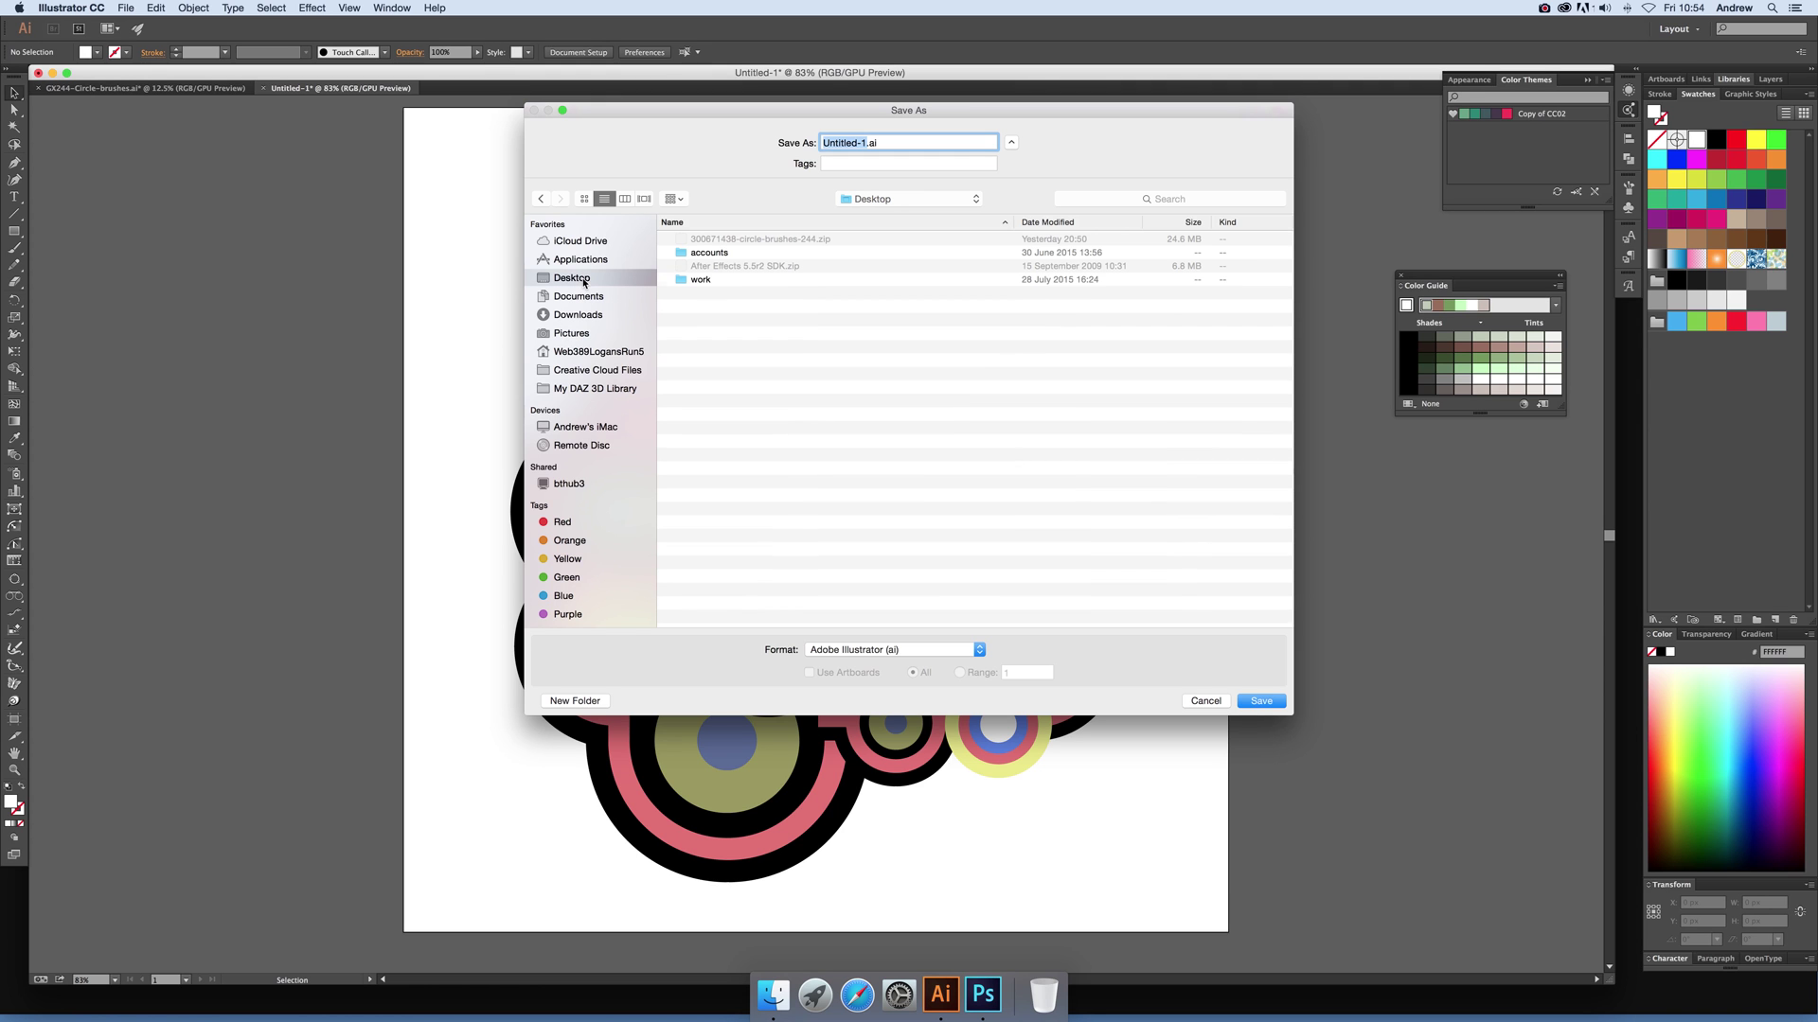
pyautogui.click(865, 142)
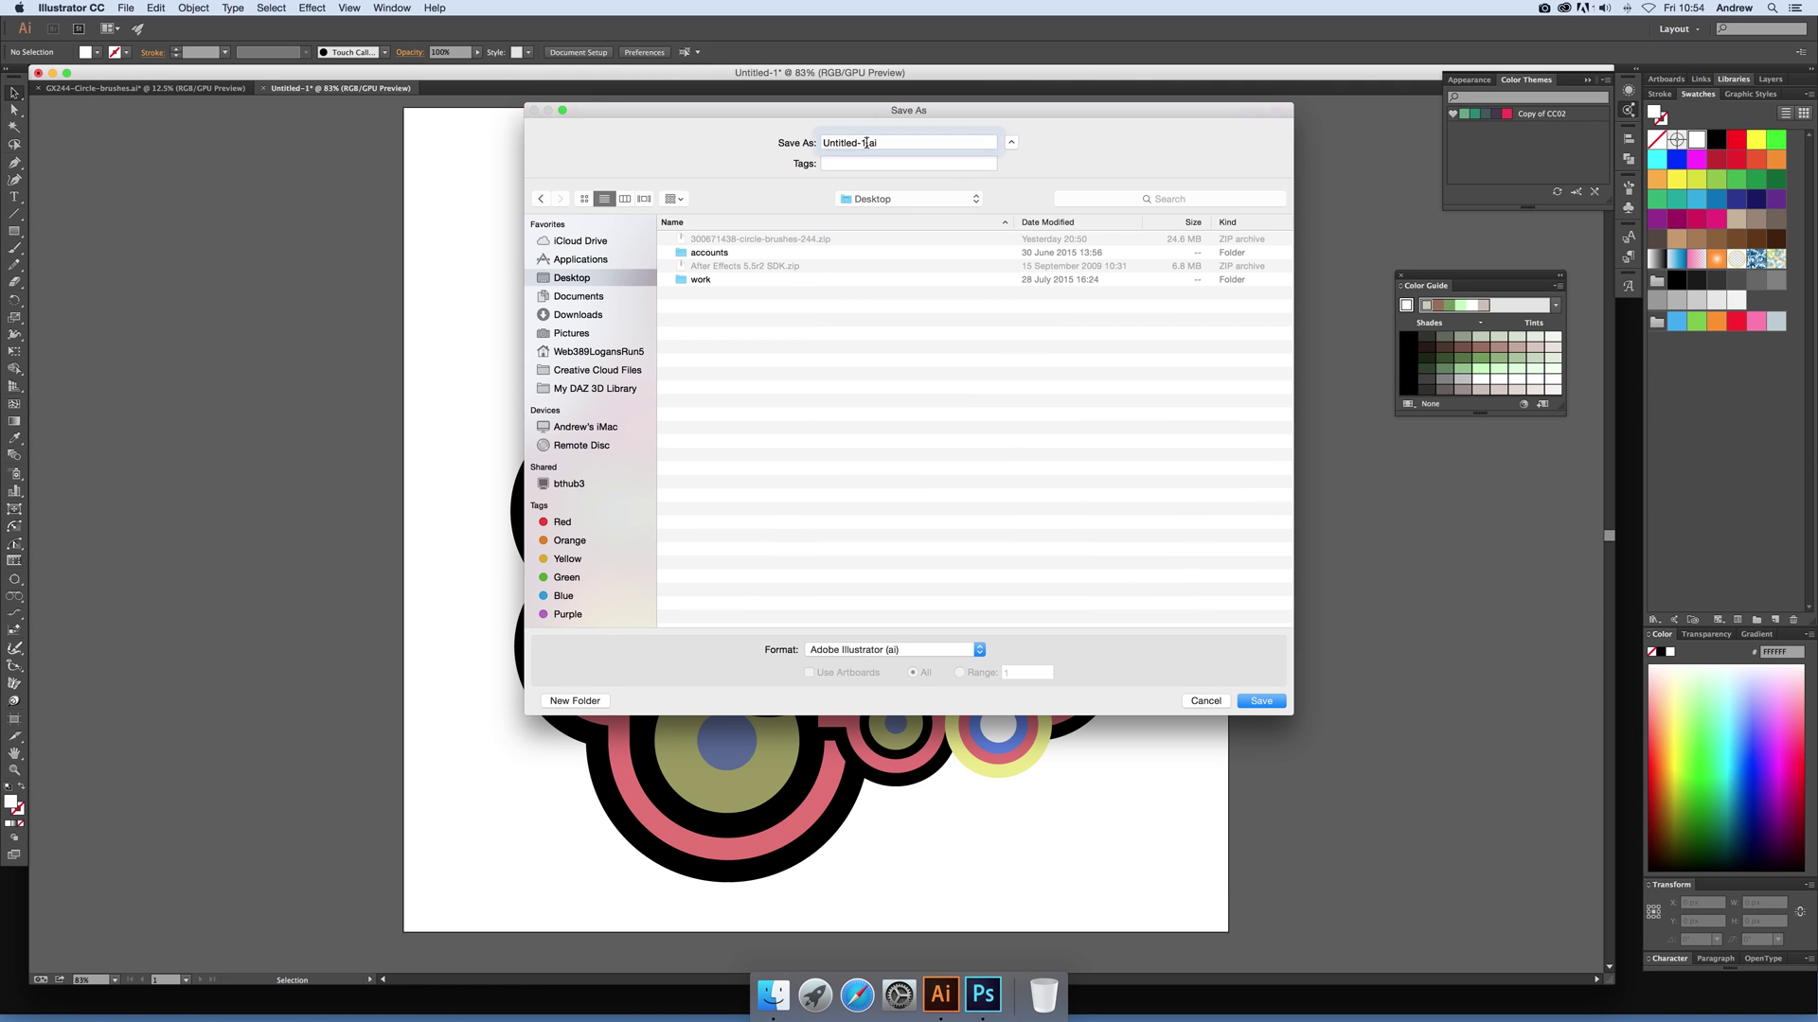
pyautogui.click(869, 649)
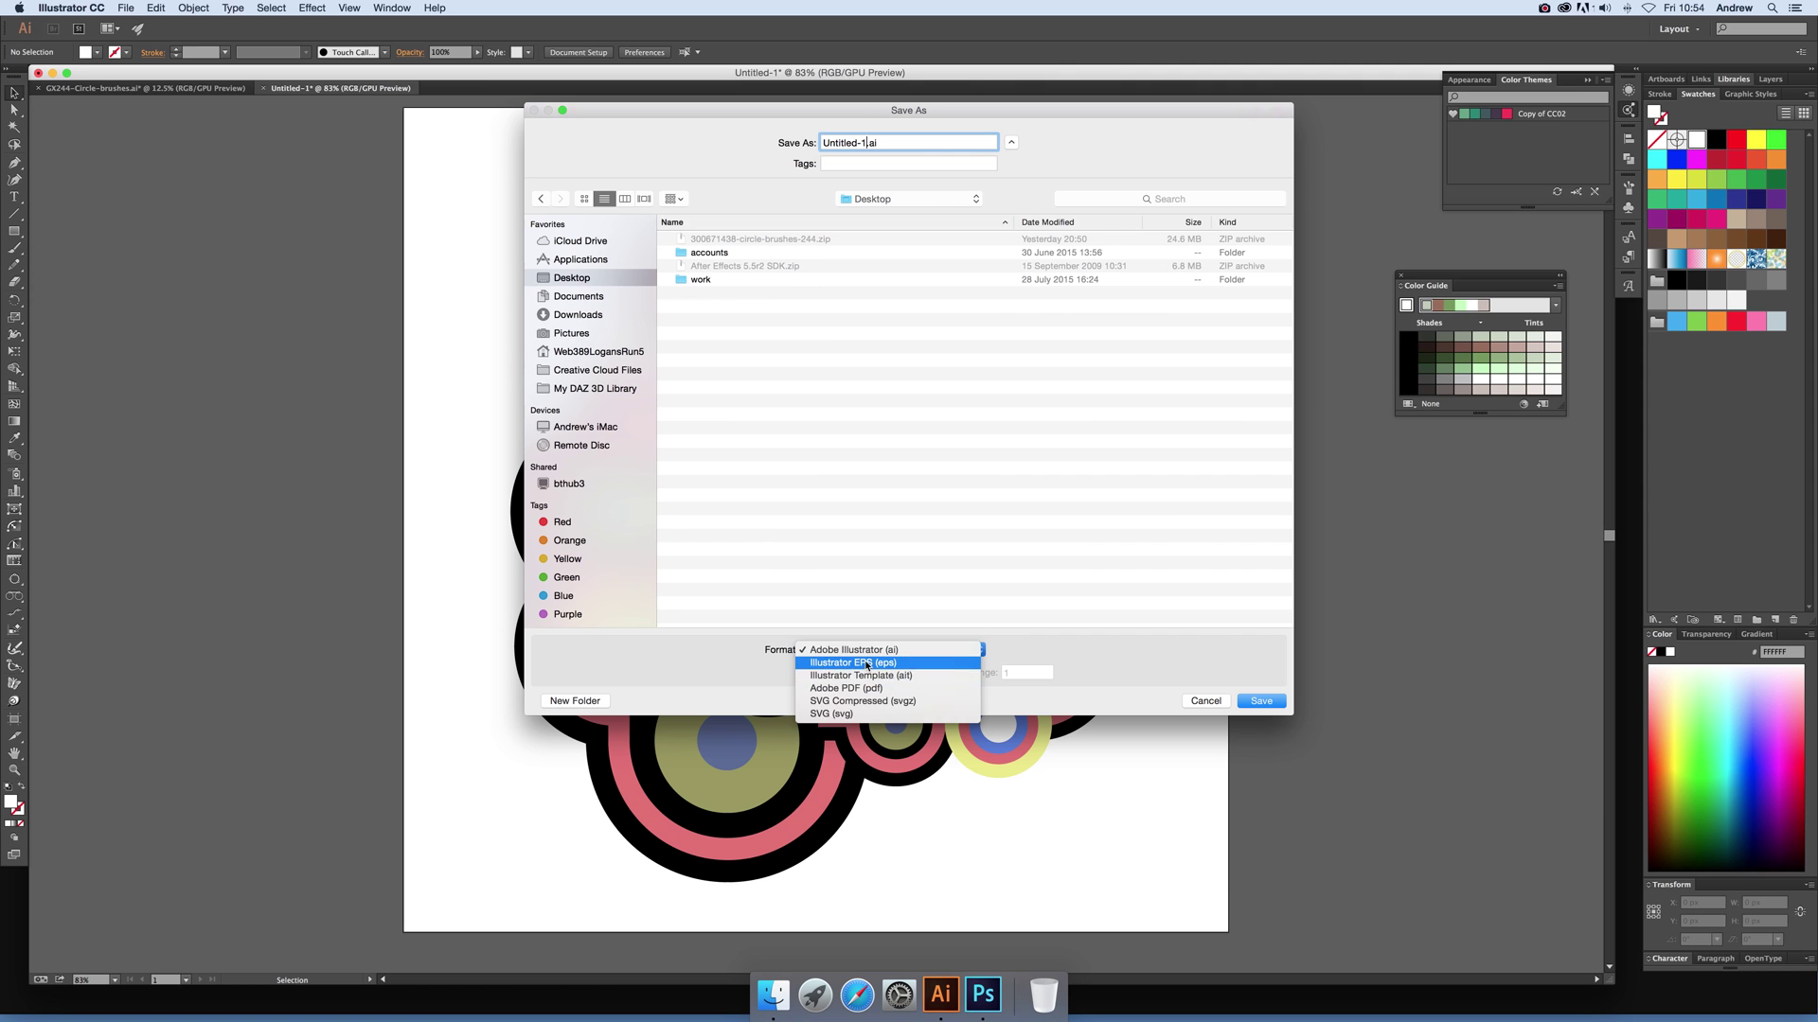
pyautogui.click(865, 662)
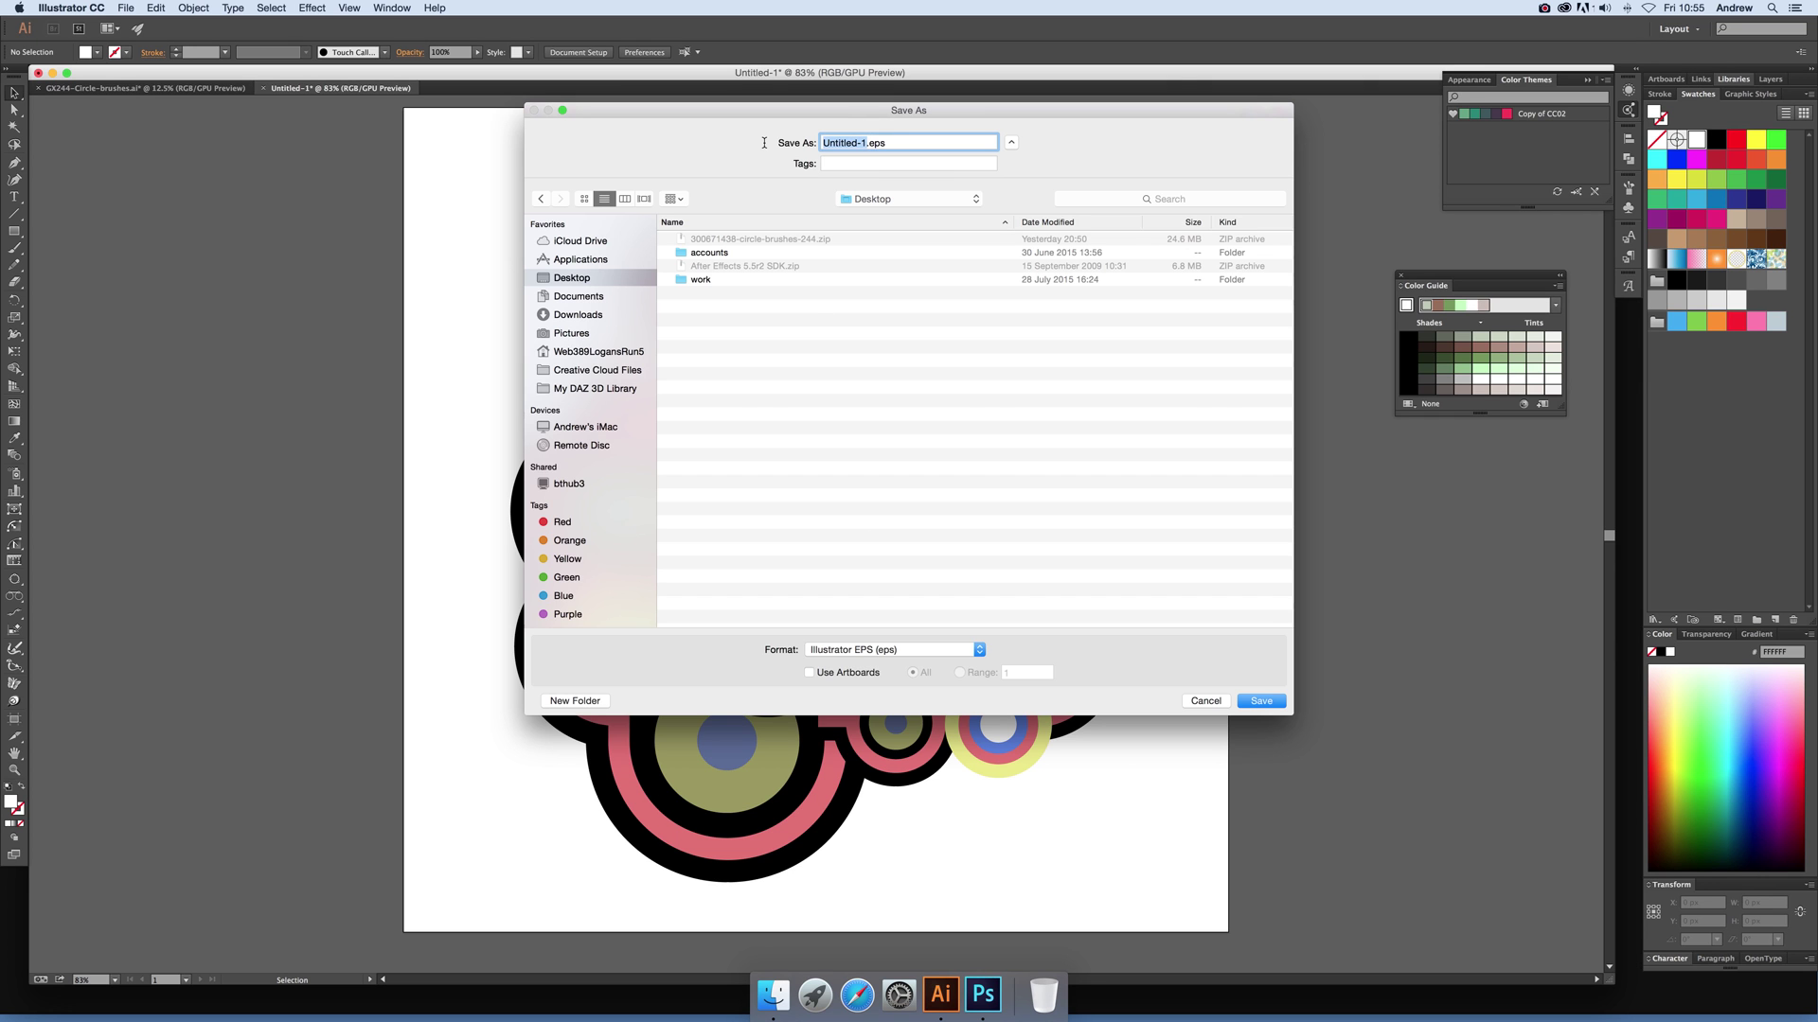
pyautogui.write('test')
pyautogui.click(1261, 701)
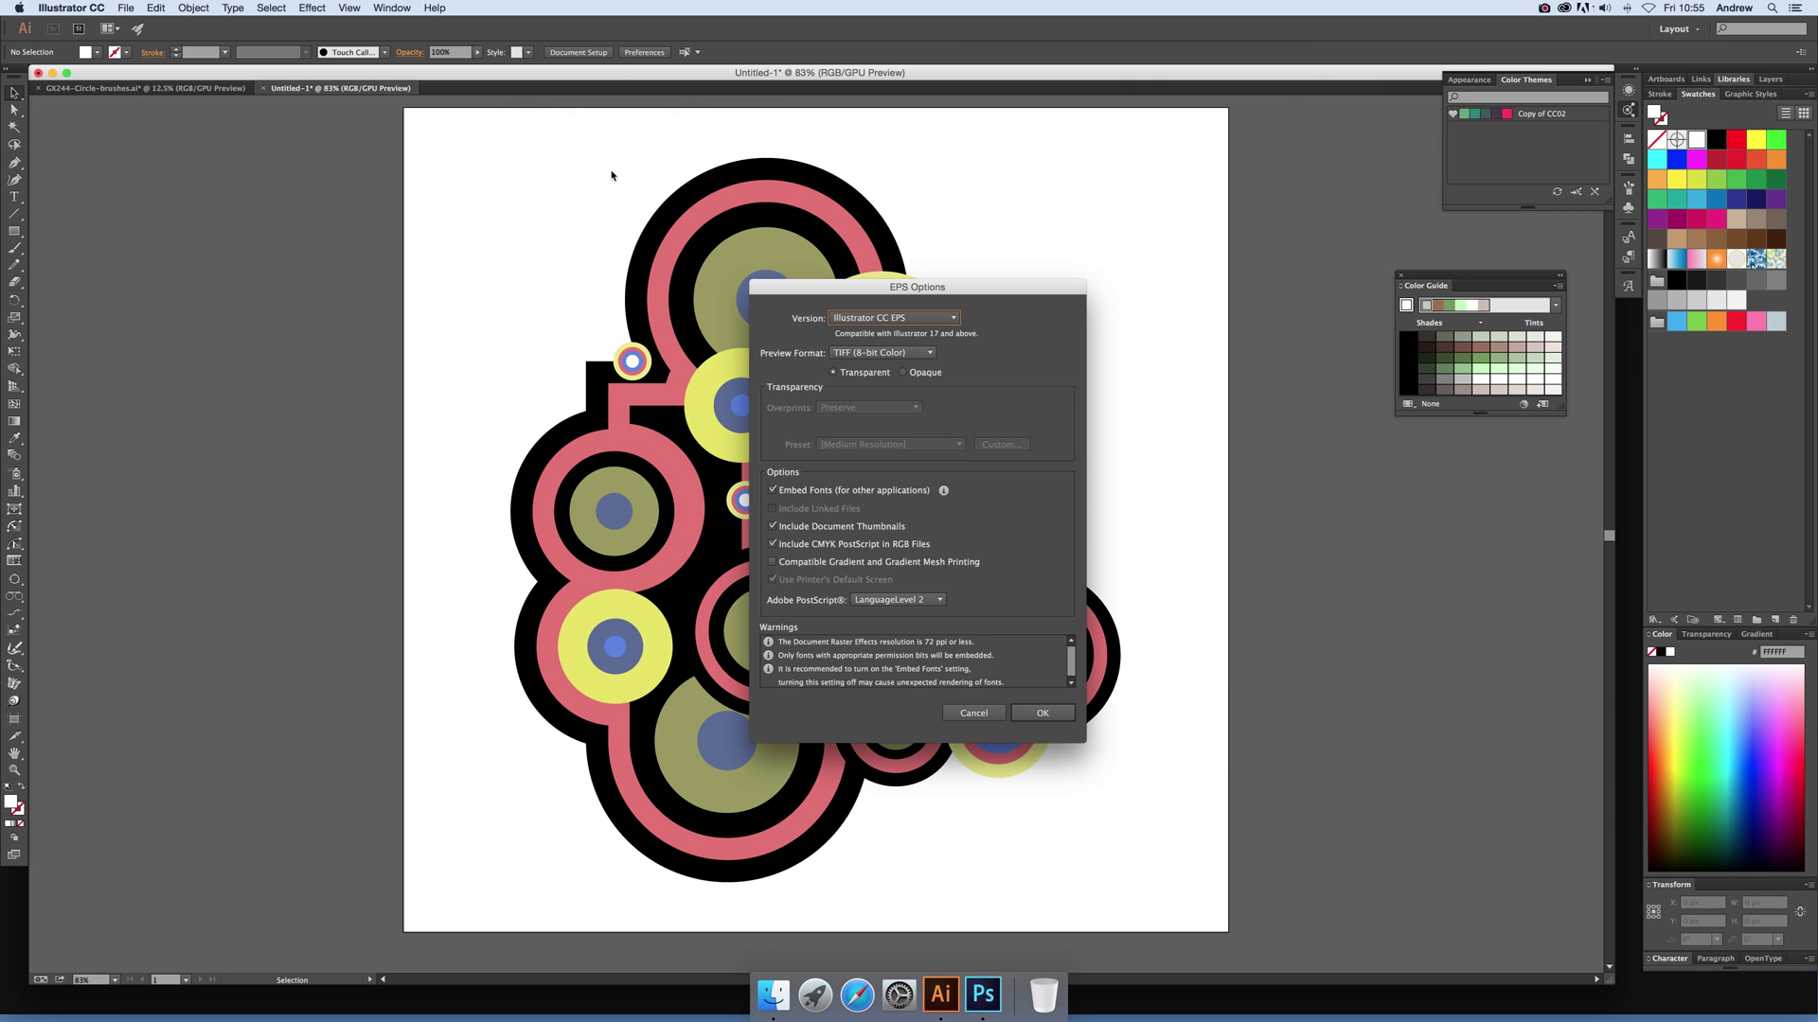
# Finish saving test.eps as Illustrator 3 EPS with preview None, then switch to Photoshop.
pyautogui.click(899, 320)
pyautogui.click(887, 509)
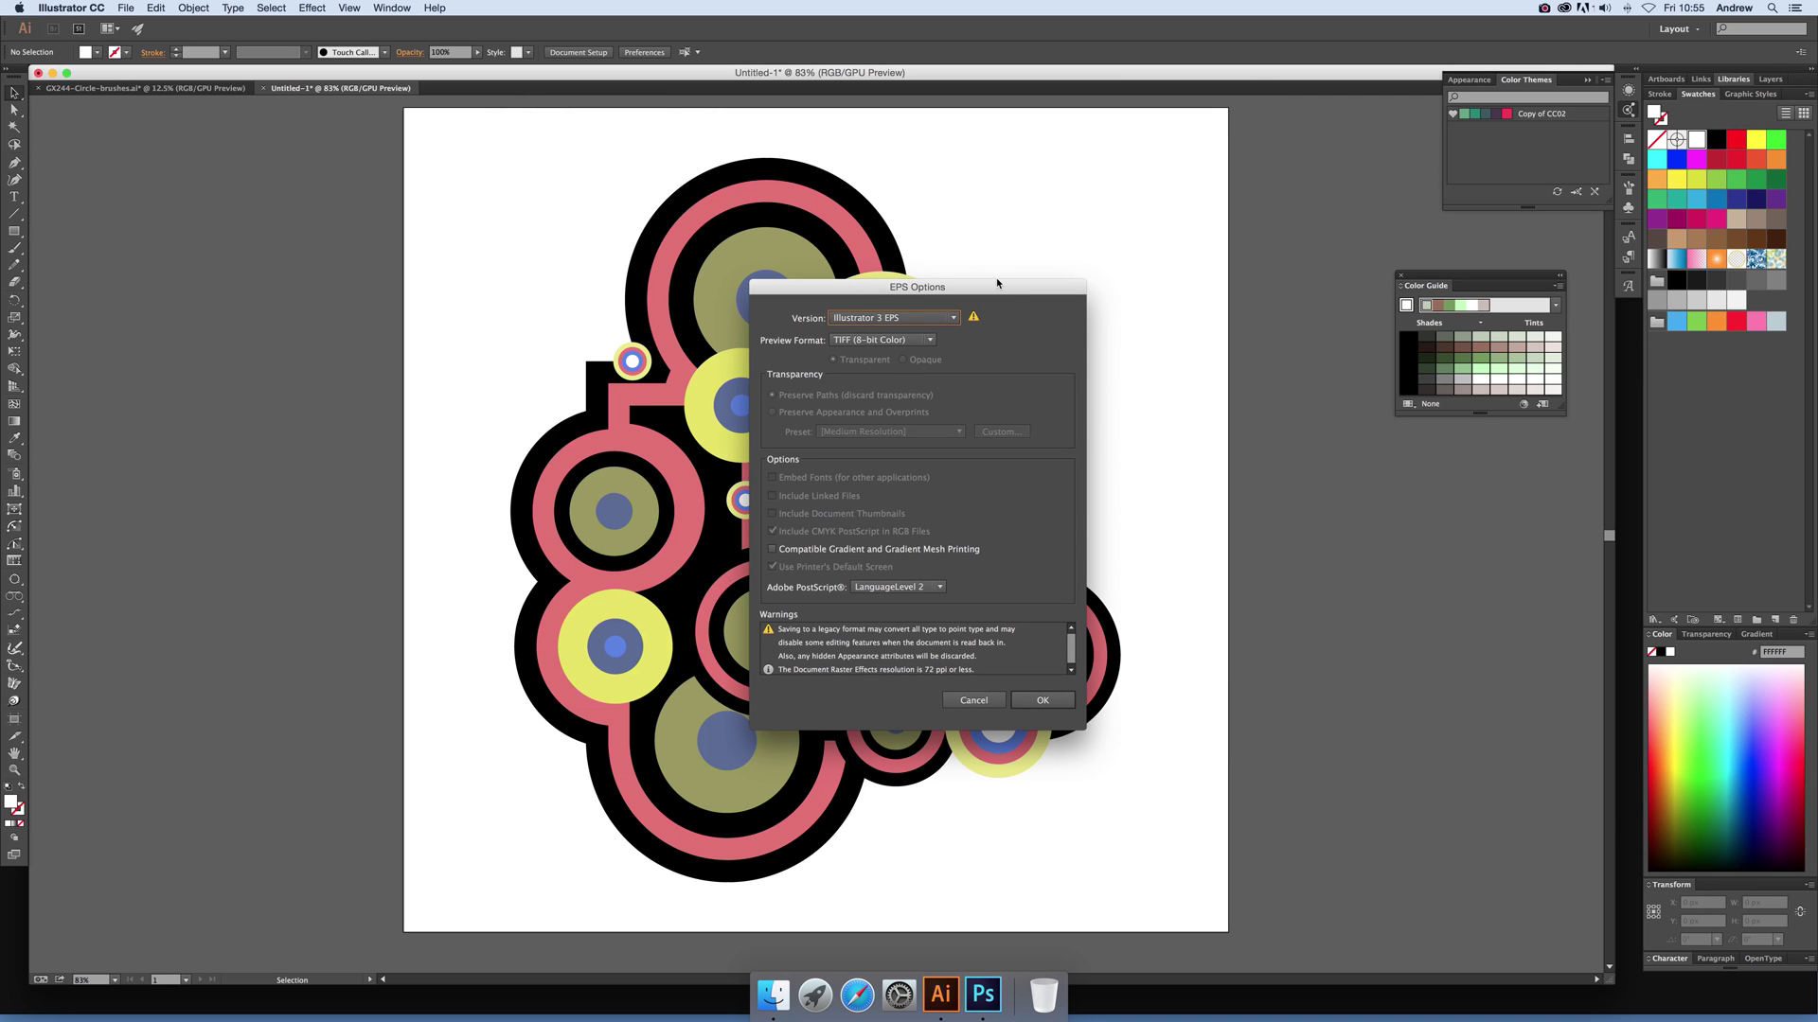
pyautogui.click(880, 340)
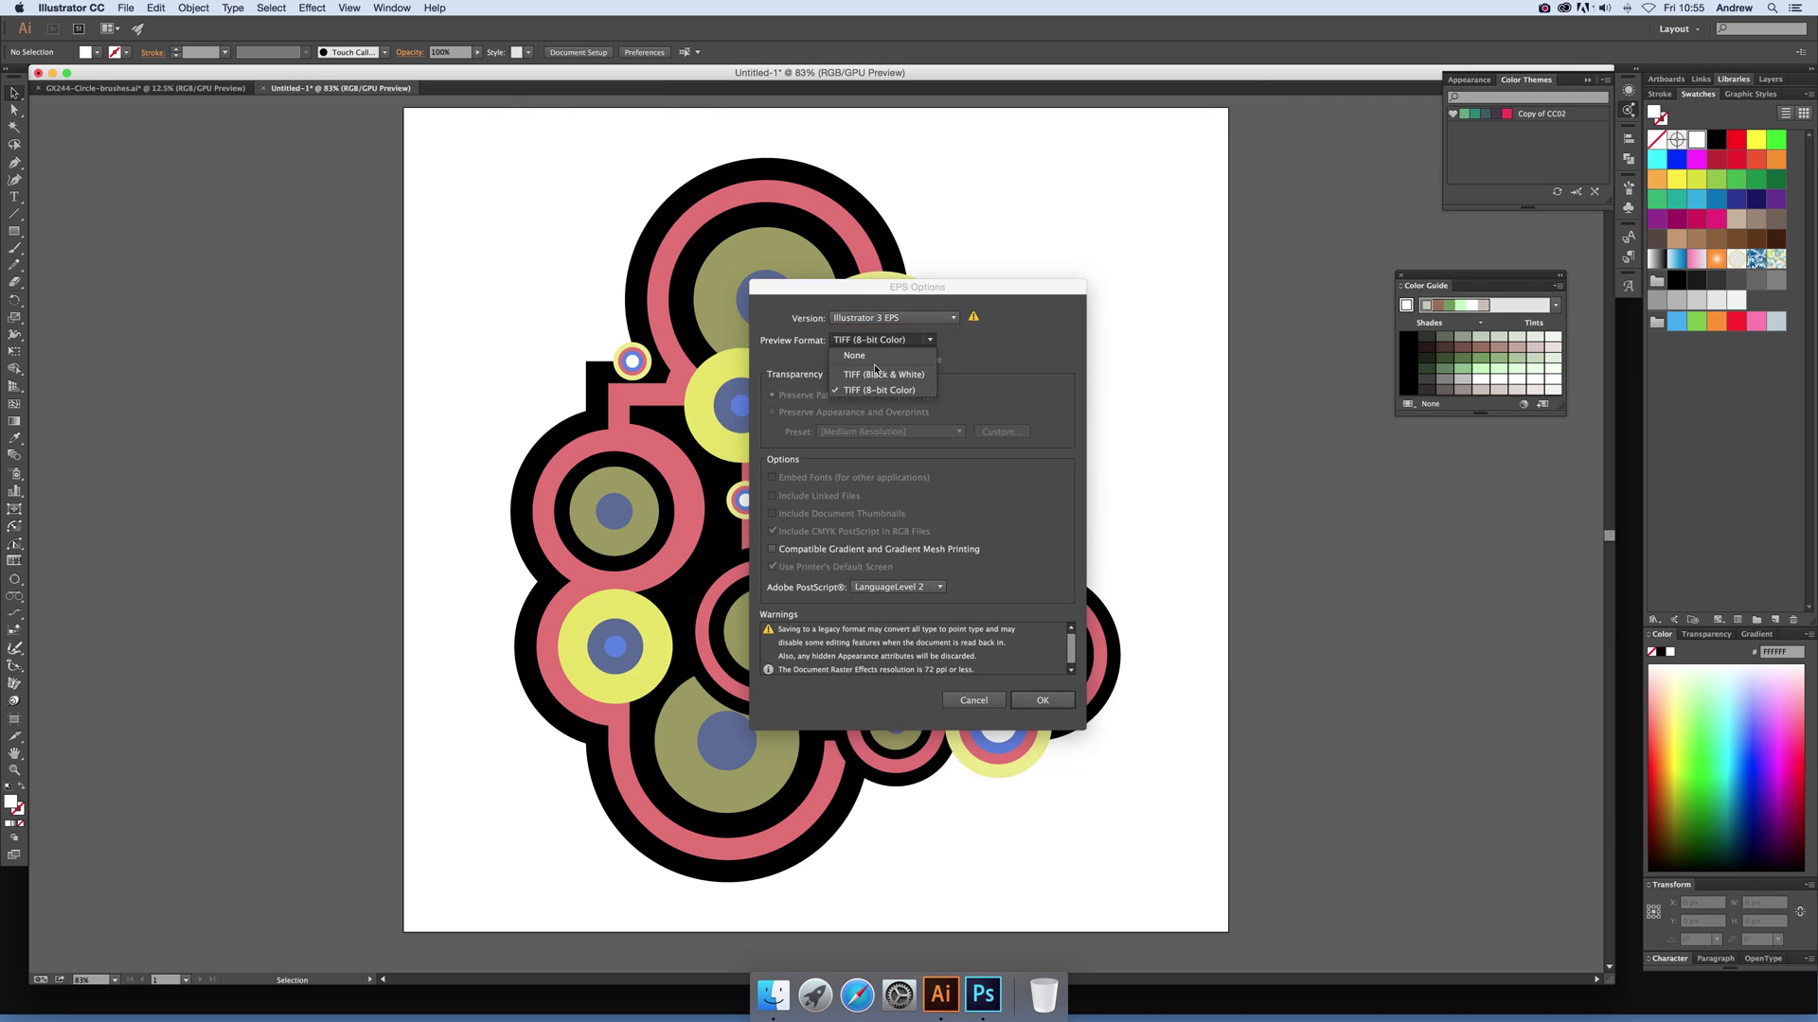
pyautogui.click(880, 358)
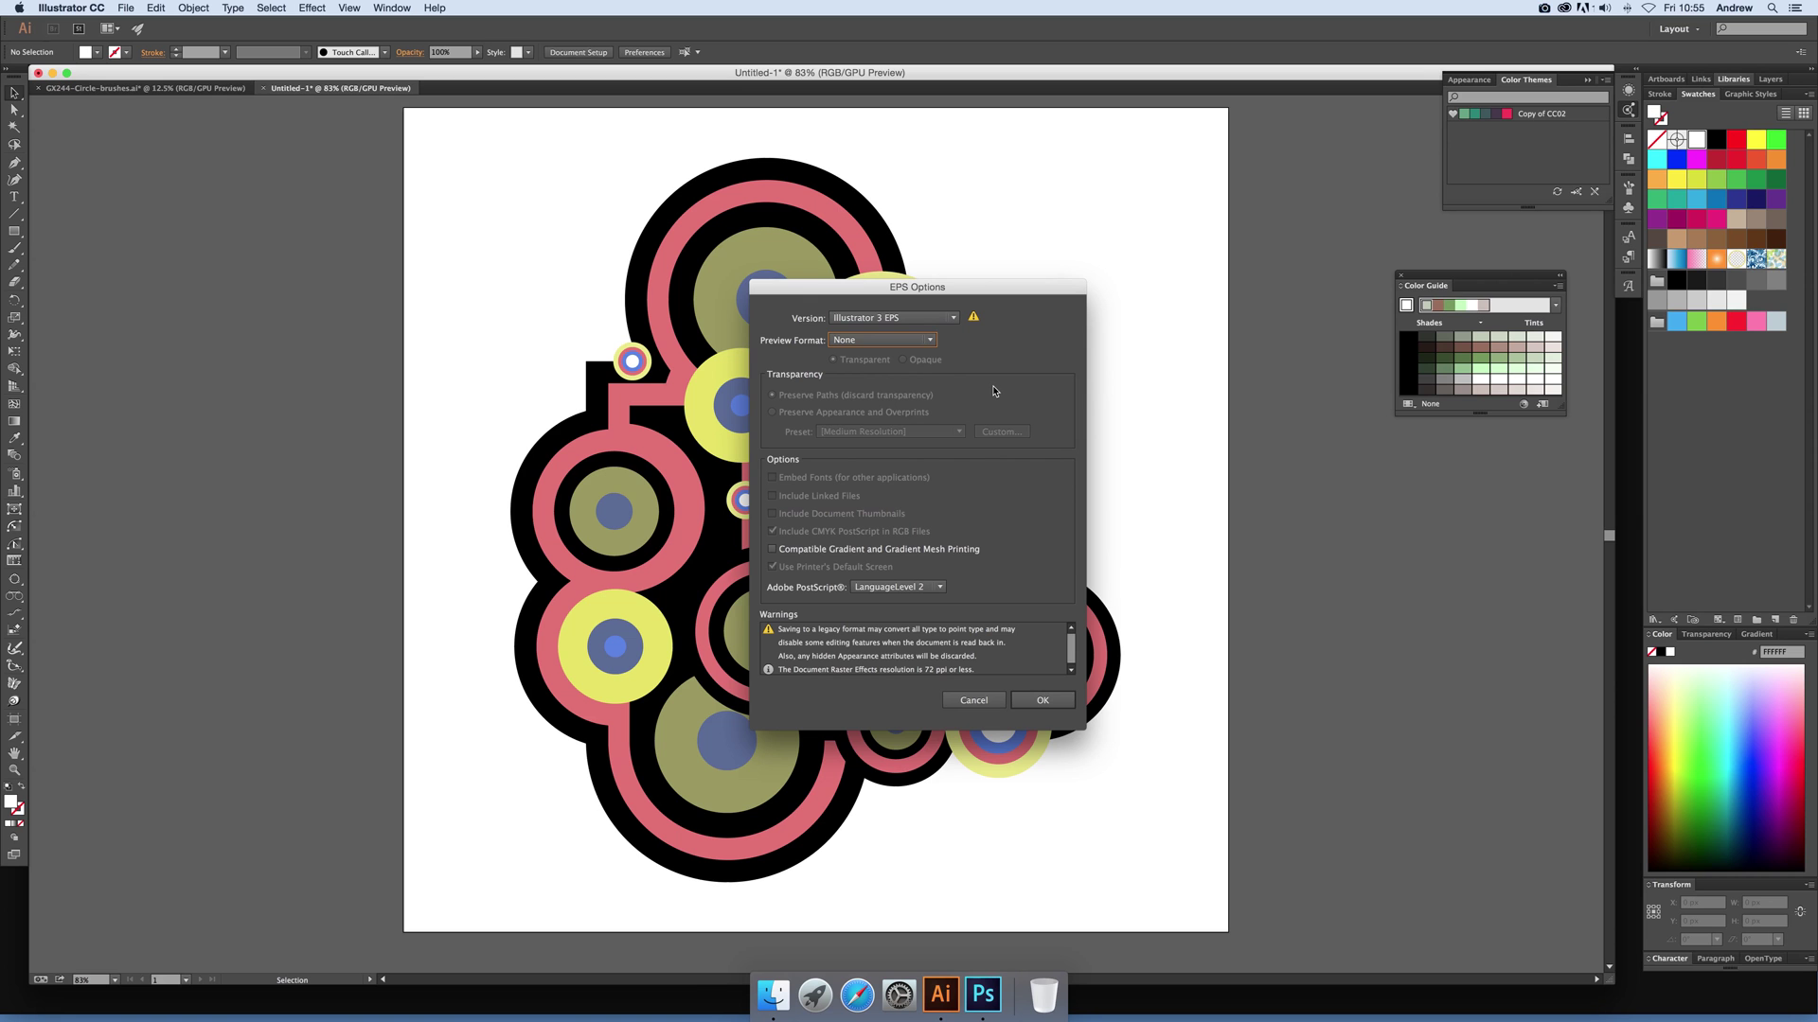
pyautogui.click(1047, 704)
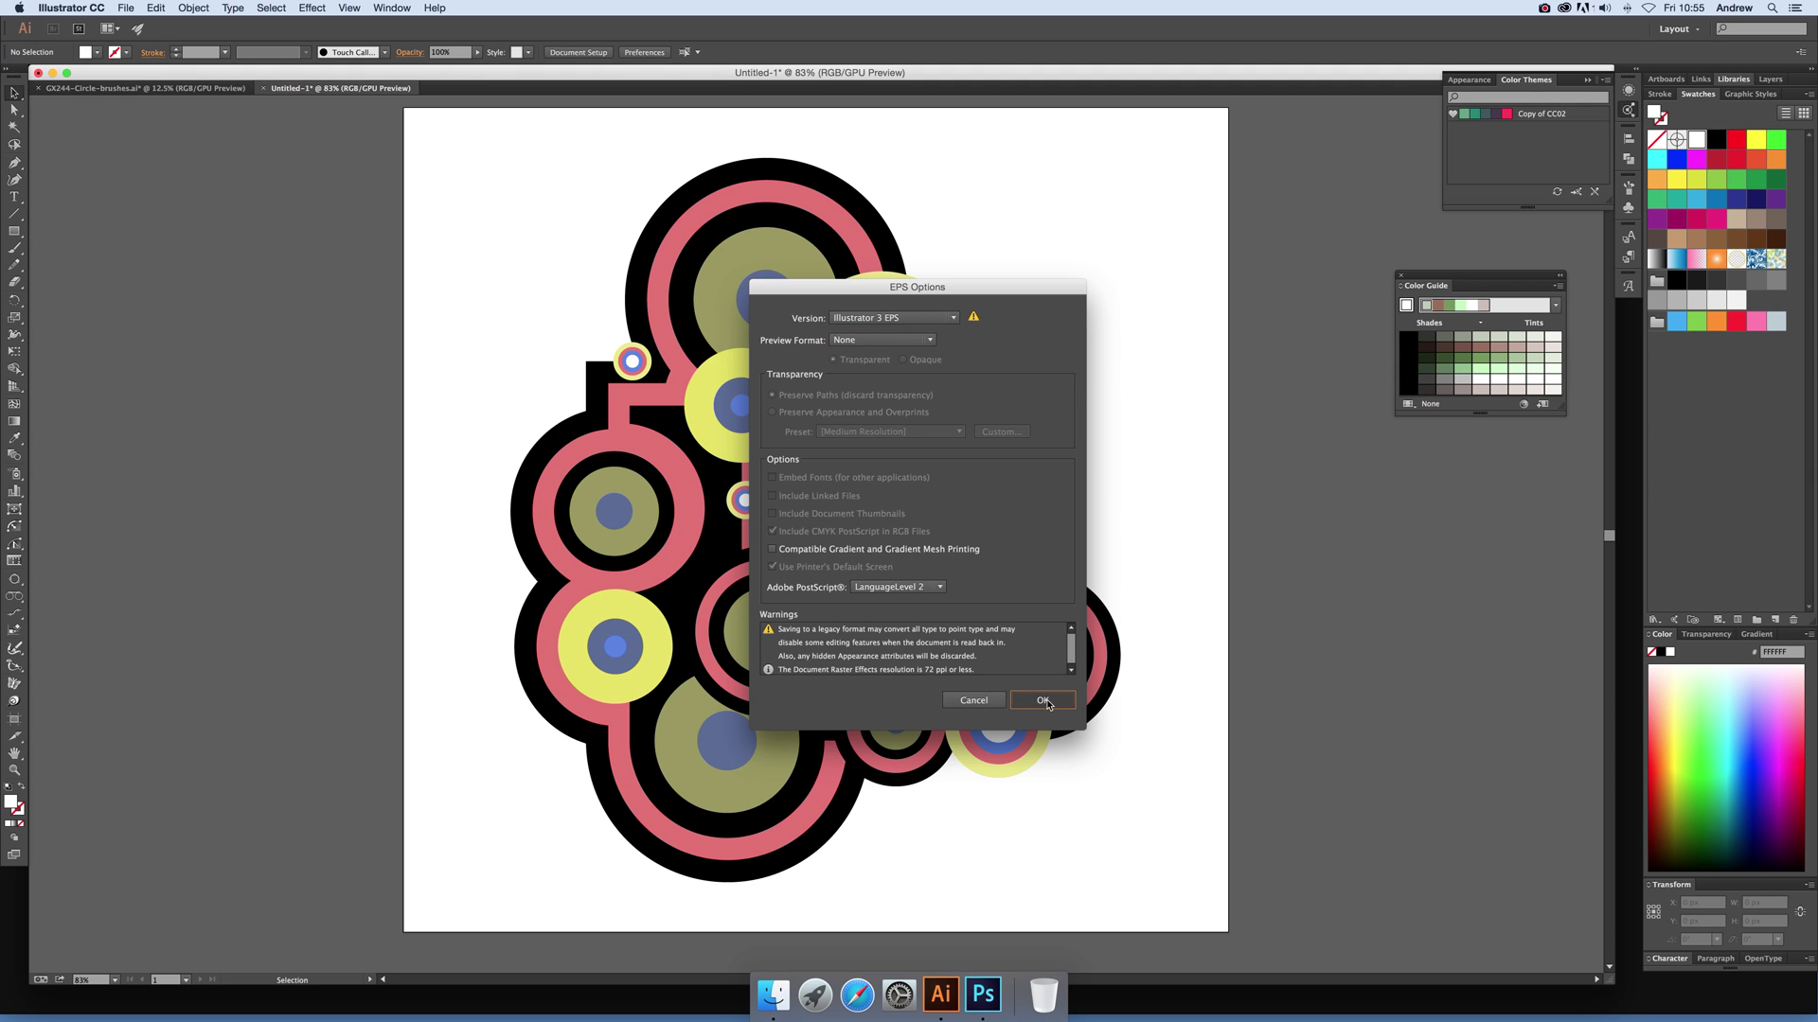
pyautogui.click(1041, 524)
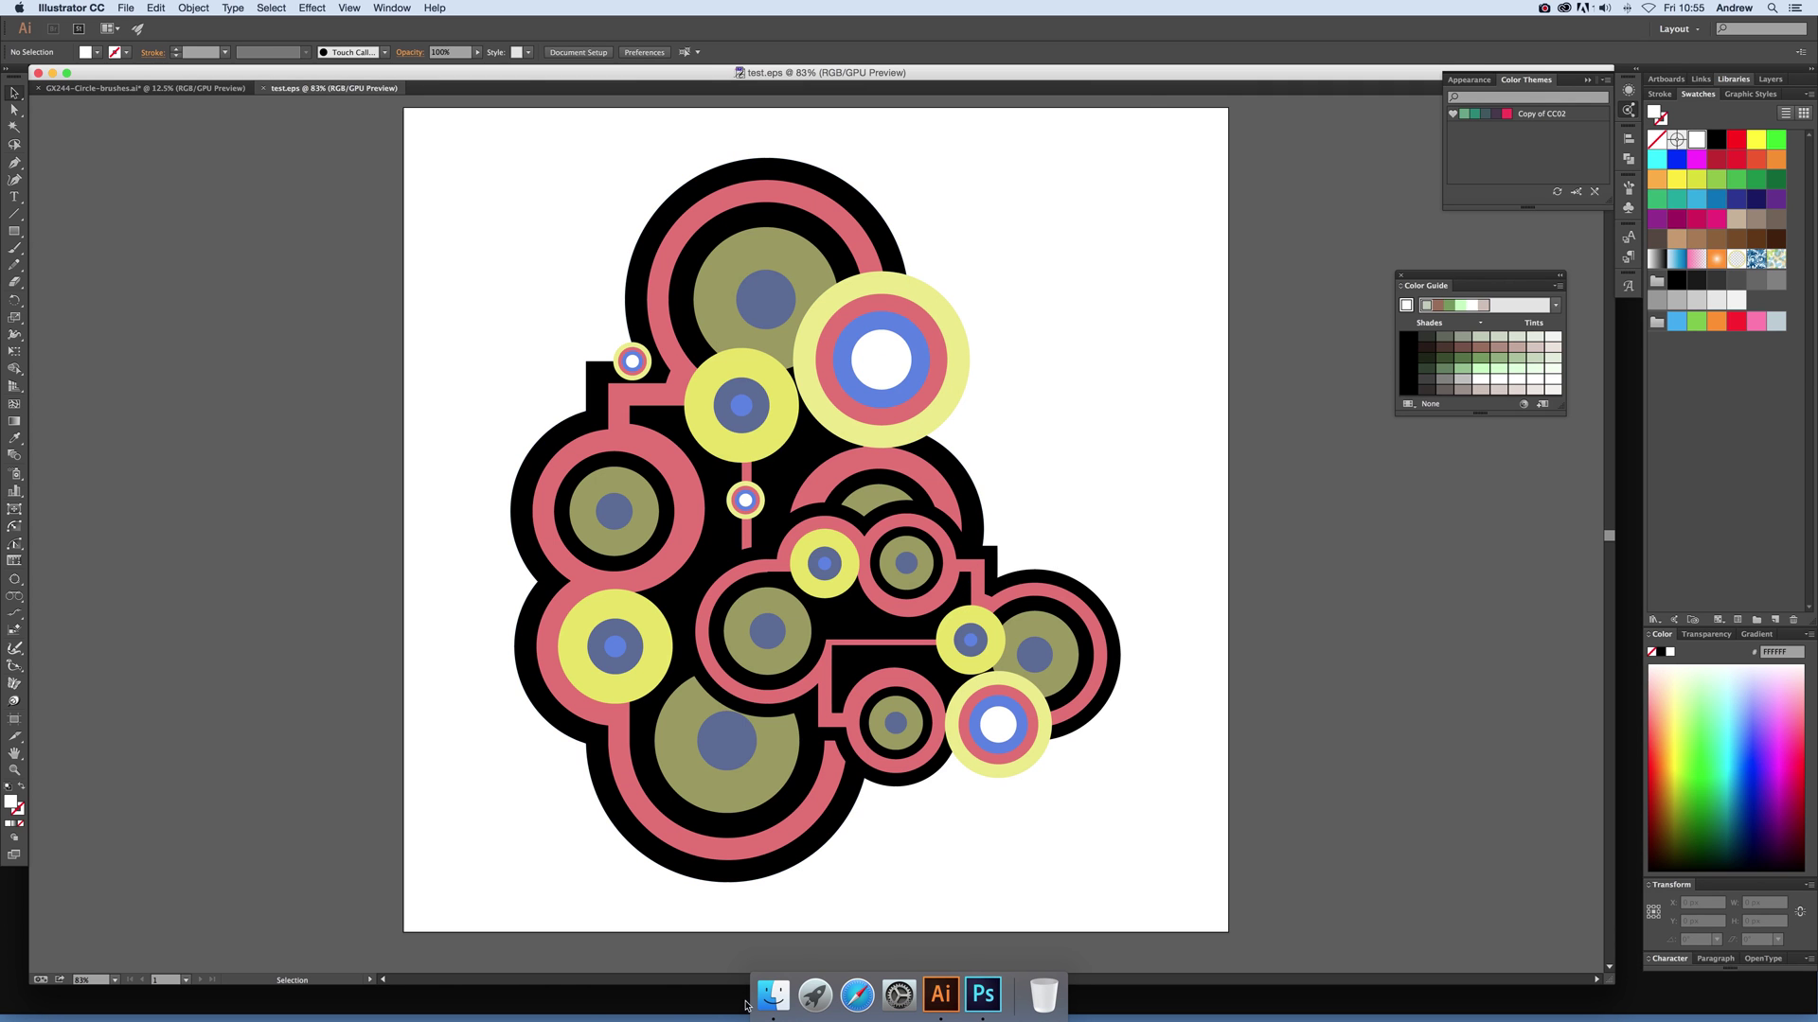
pyautogui.click(984, 994)
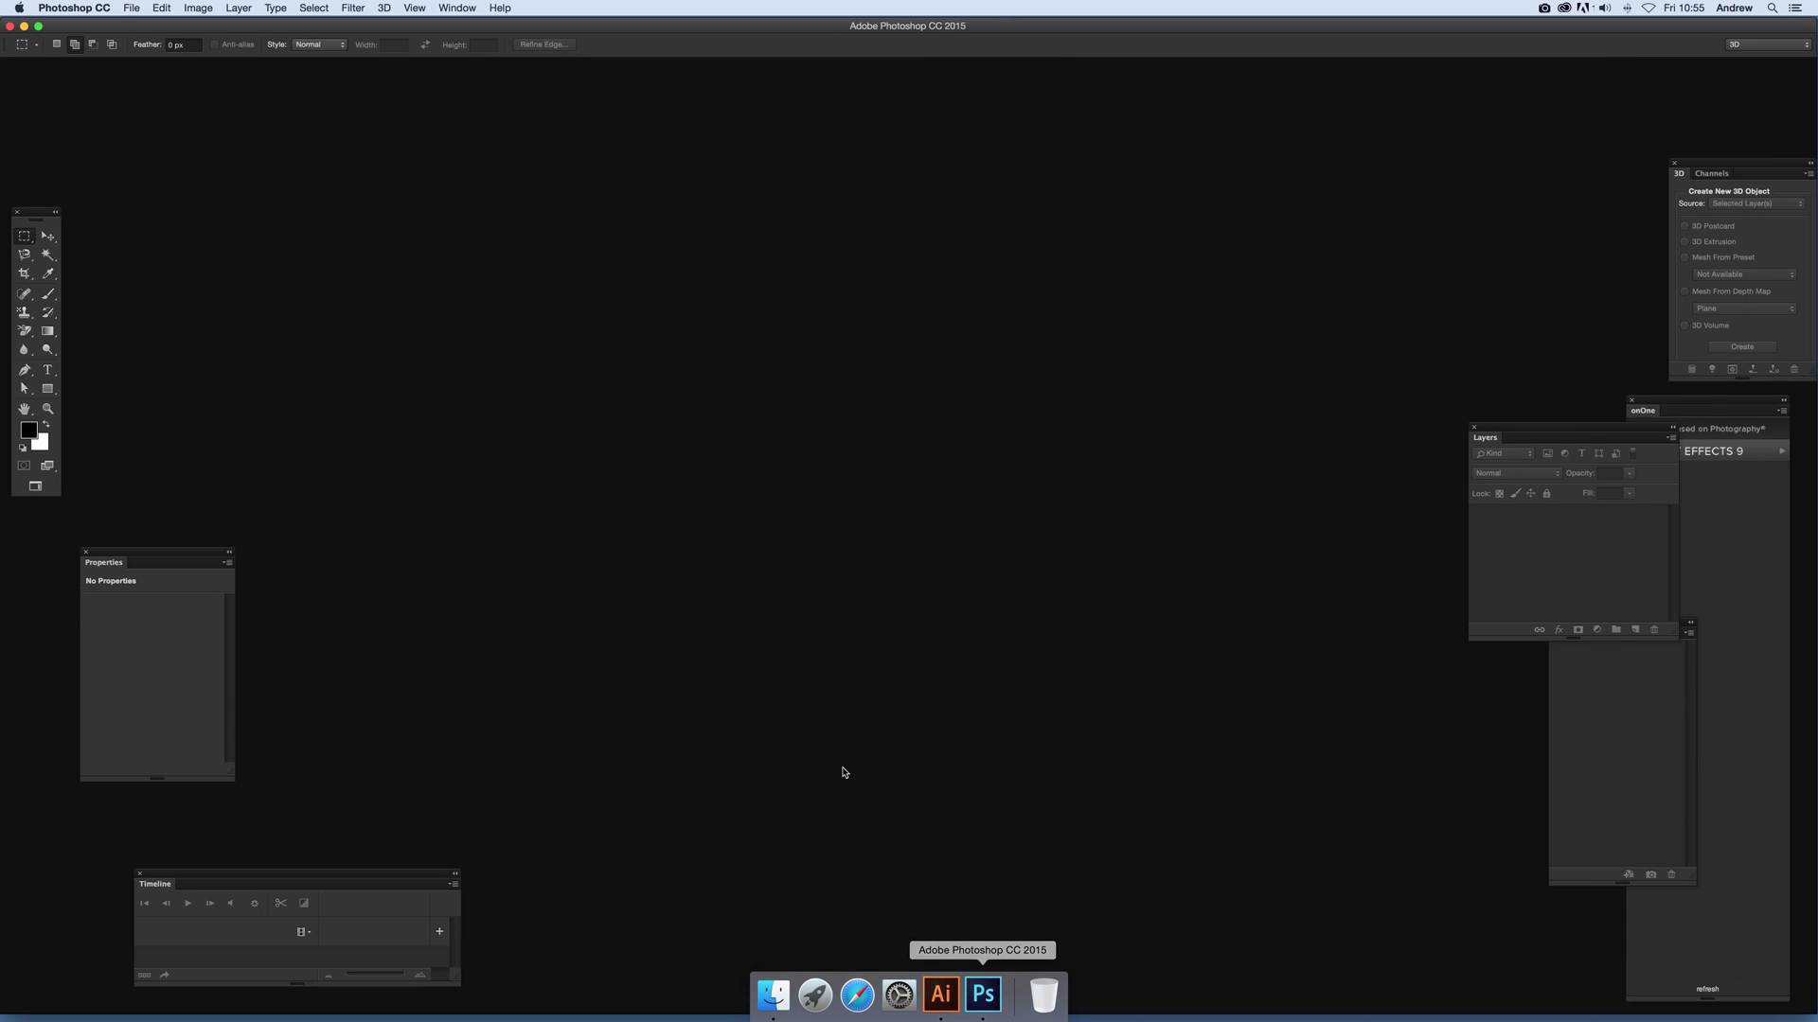
# Open test.eps from the Desktop in Photoshop.
pyautogui.click(133, 10)
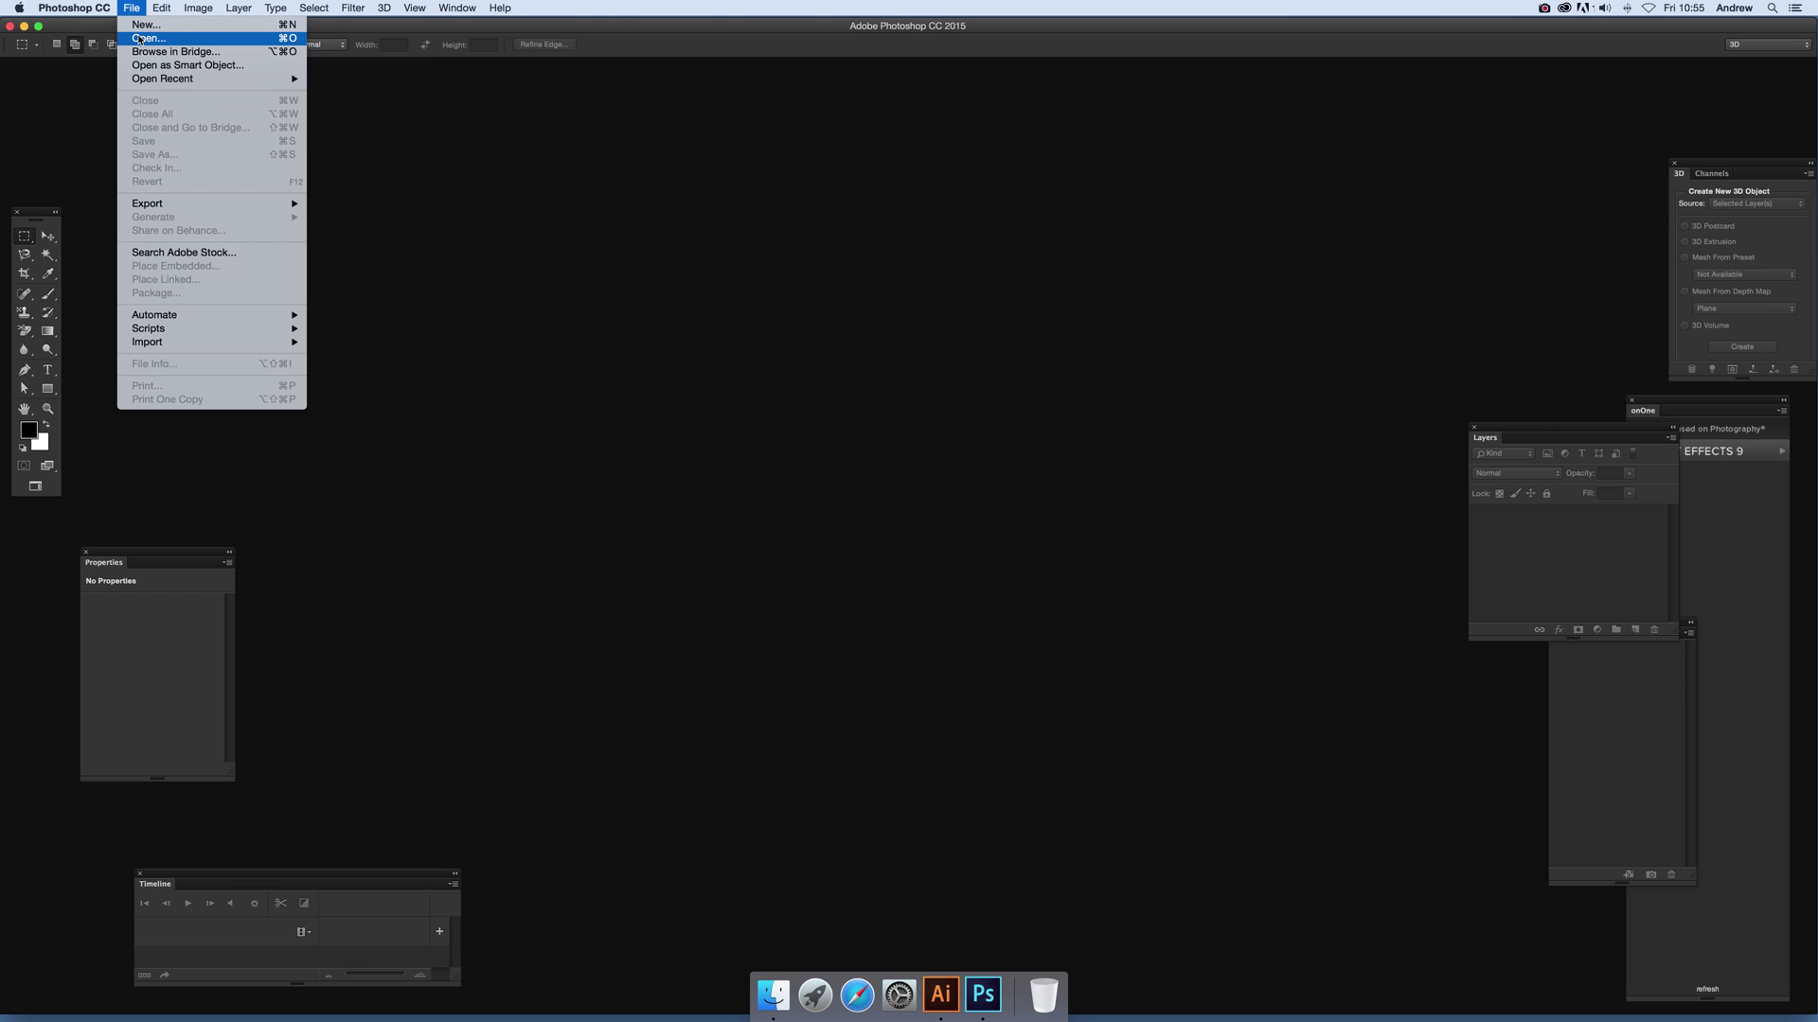
pyautogui.click(140, 39)
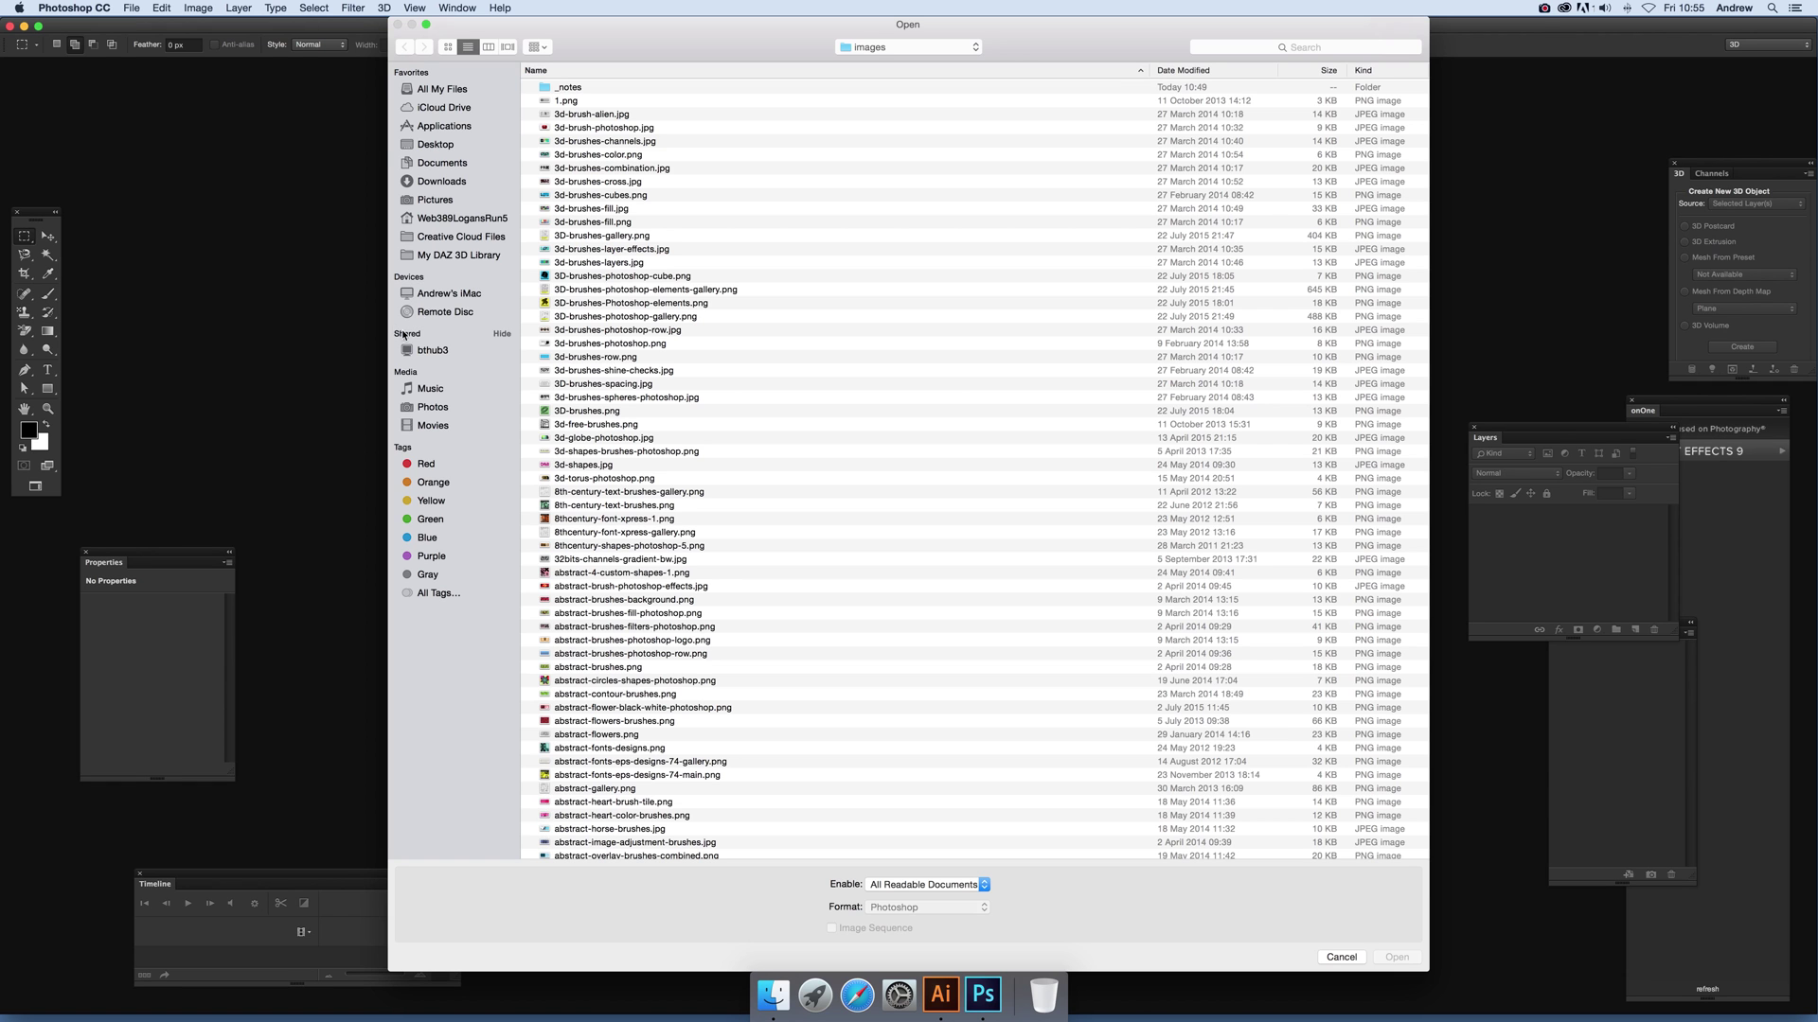
pyautogui.click(450, 147)
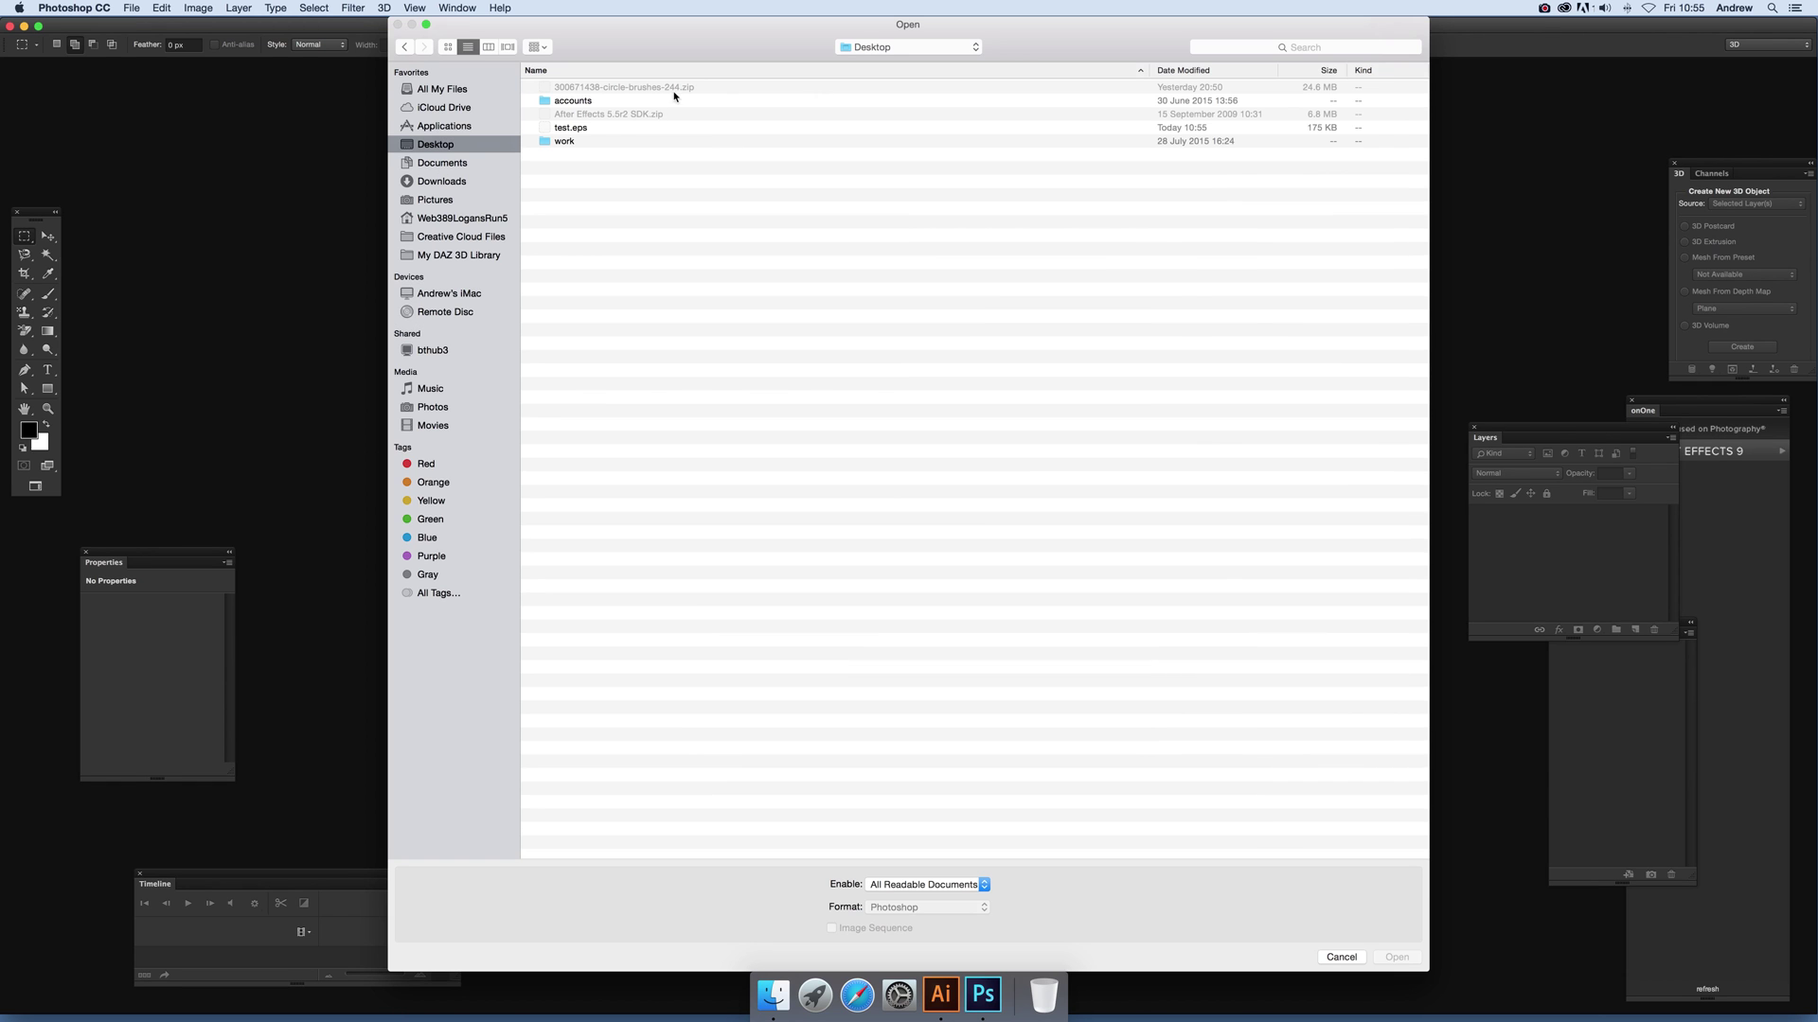
pyautogui.click(569, 130)
pyautogui.click(1386, 957)
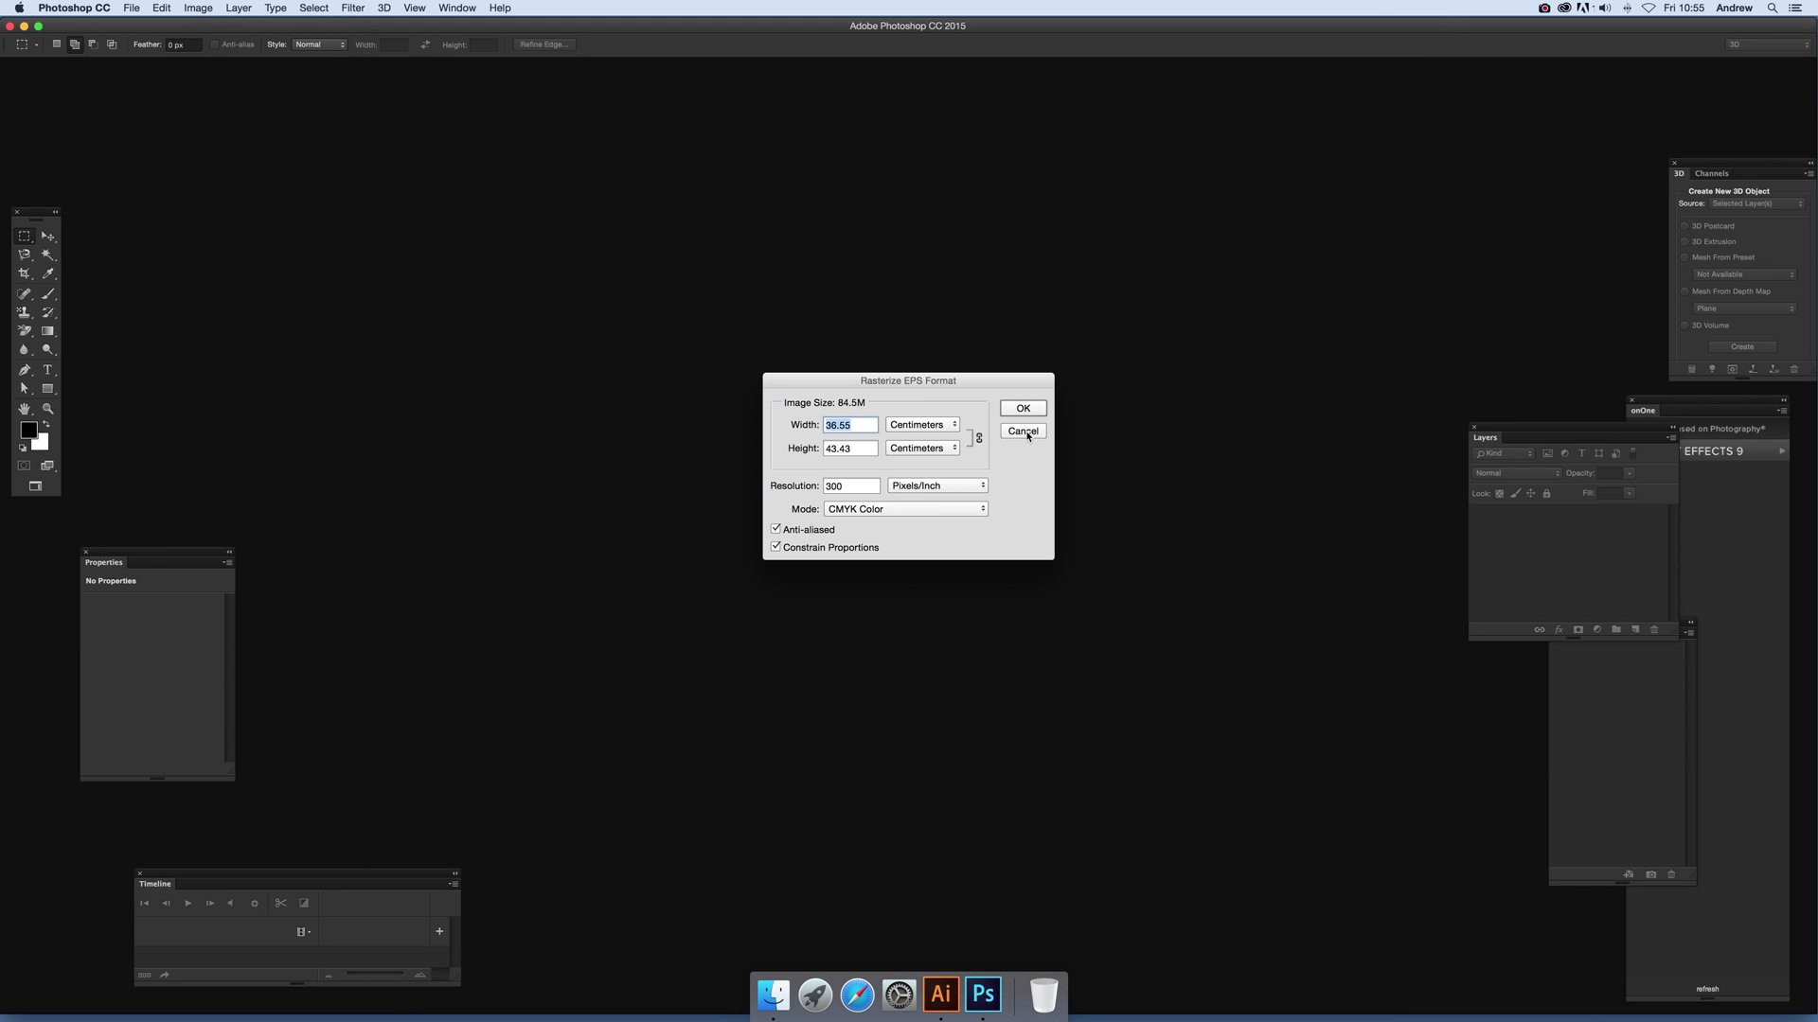
# Rasterize the EPS in pixels at width 2000 in RGB Color mode.
pyautogui.click(900, 428)
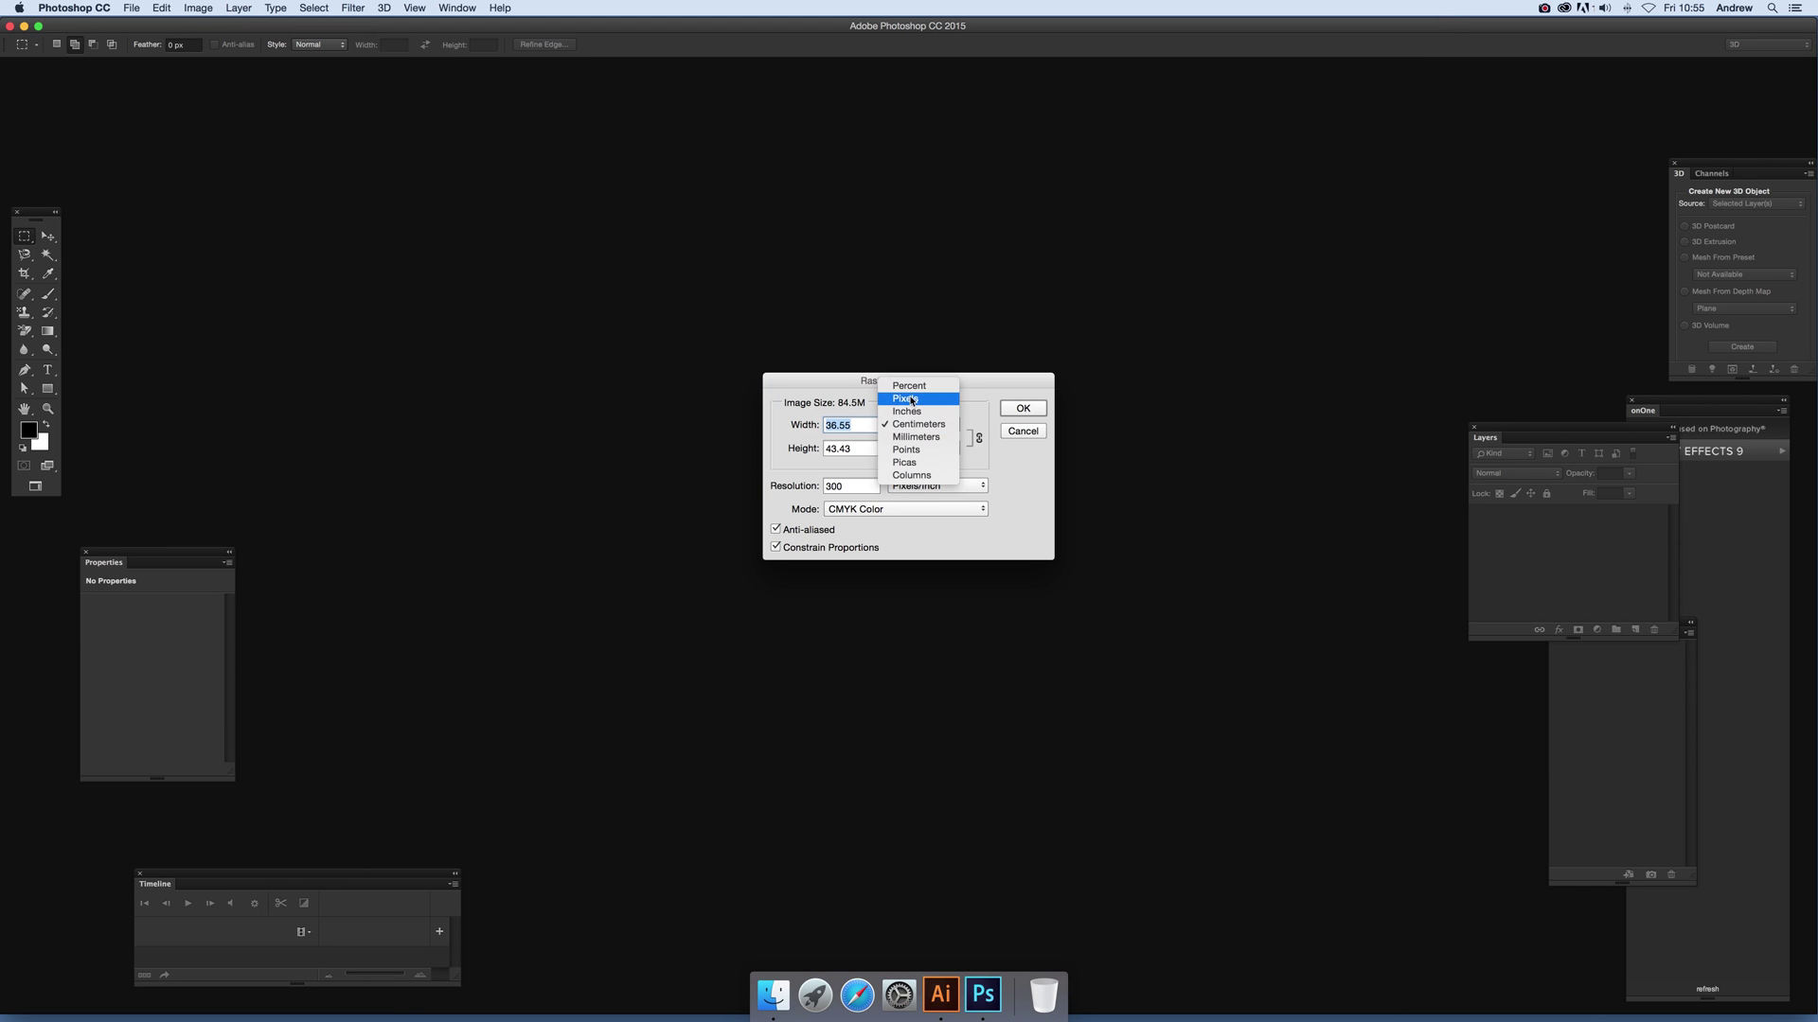
pyautogui.click(907, 400)
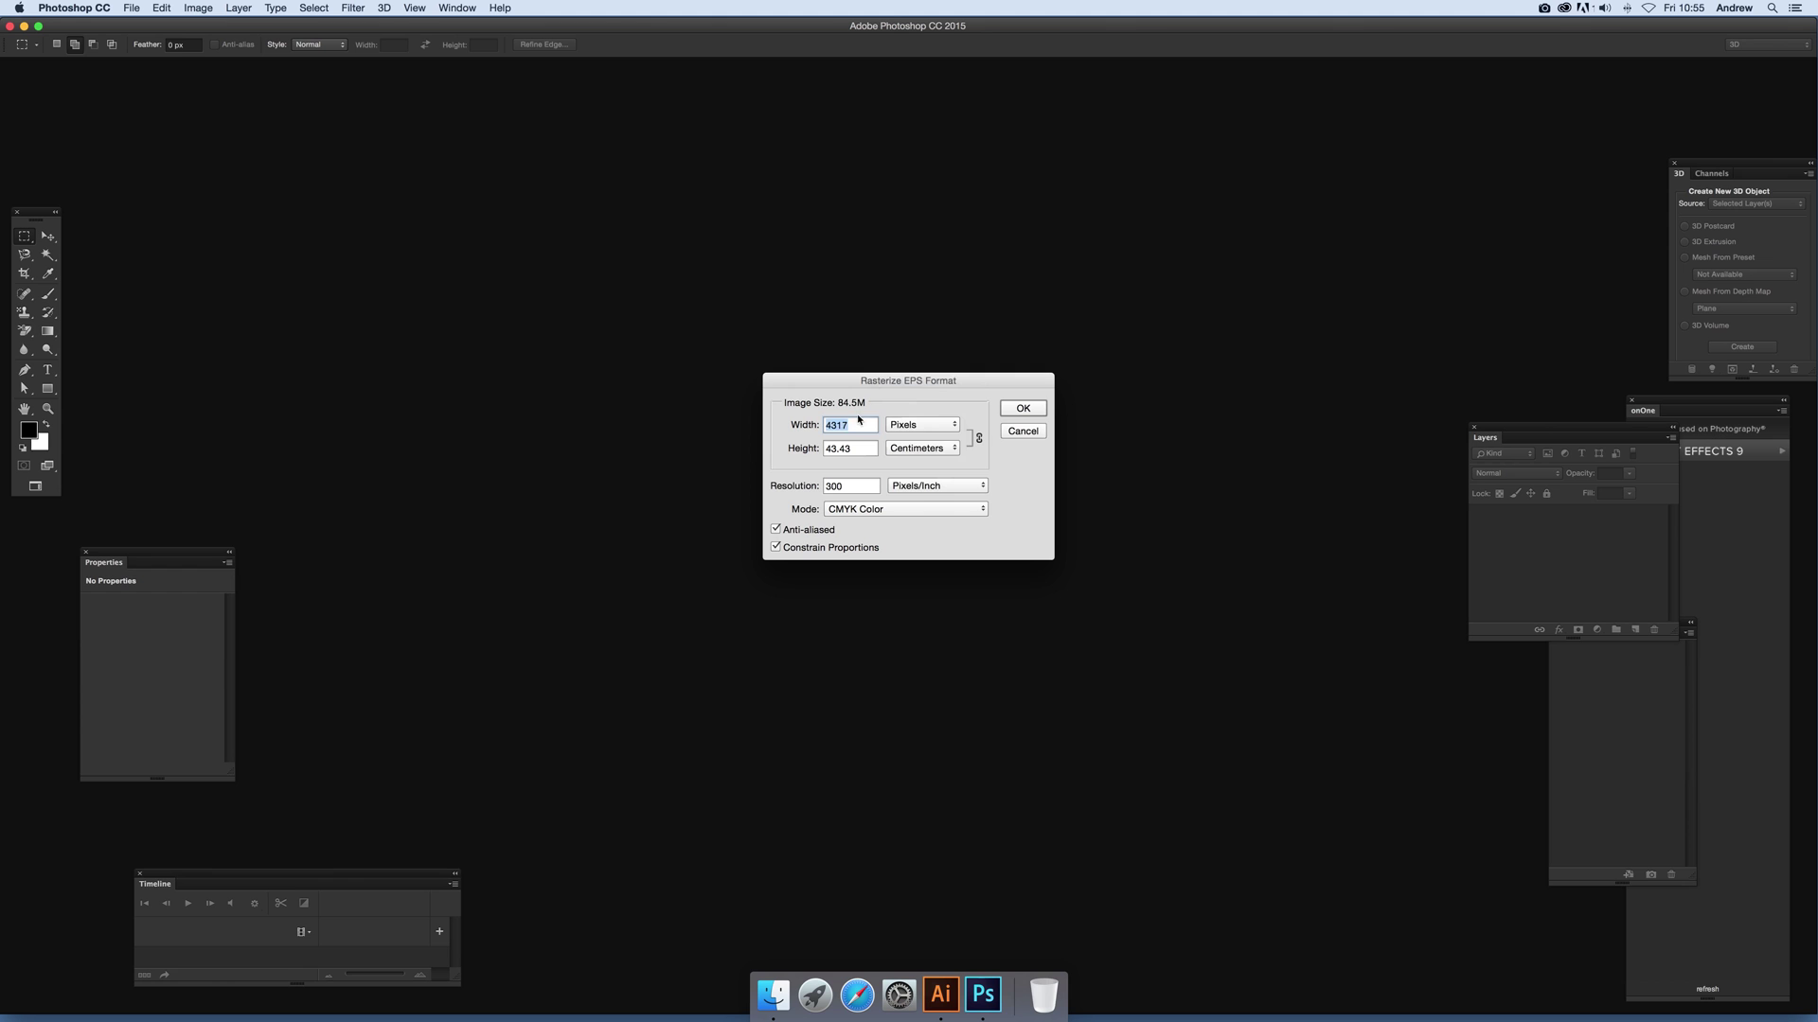
pyautogui.click(928, 448)
pyautogui.click(923, 425)
pyautogui.doubleClick(857, 424)
pyautogui.write('2000')
pyautogui.click(884, 509)
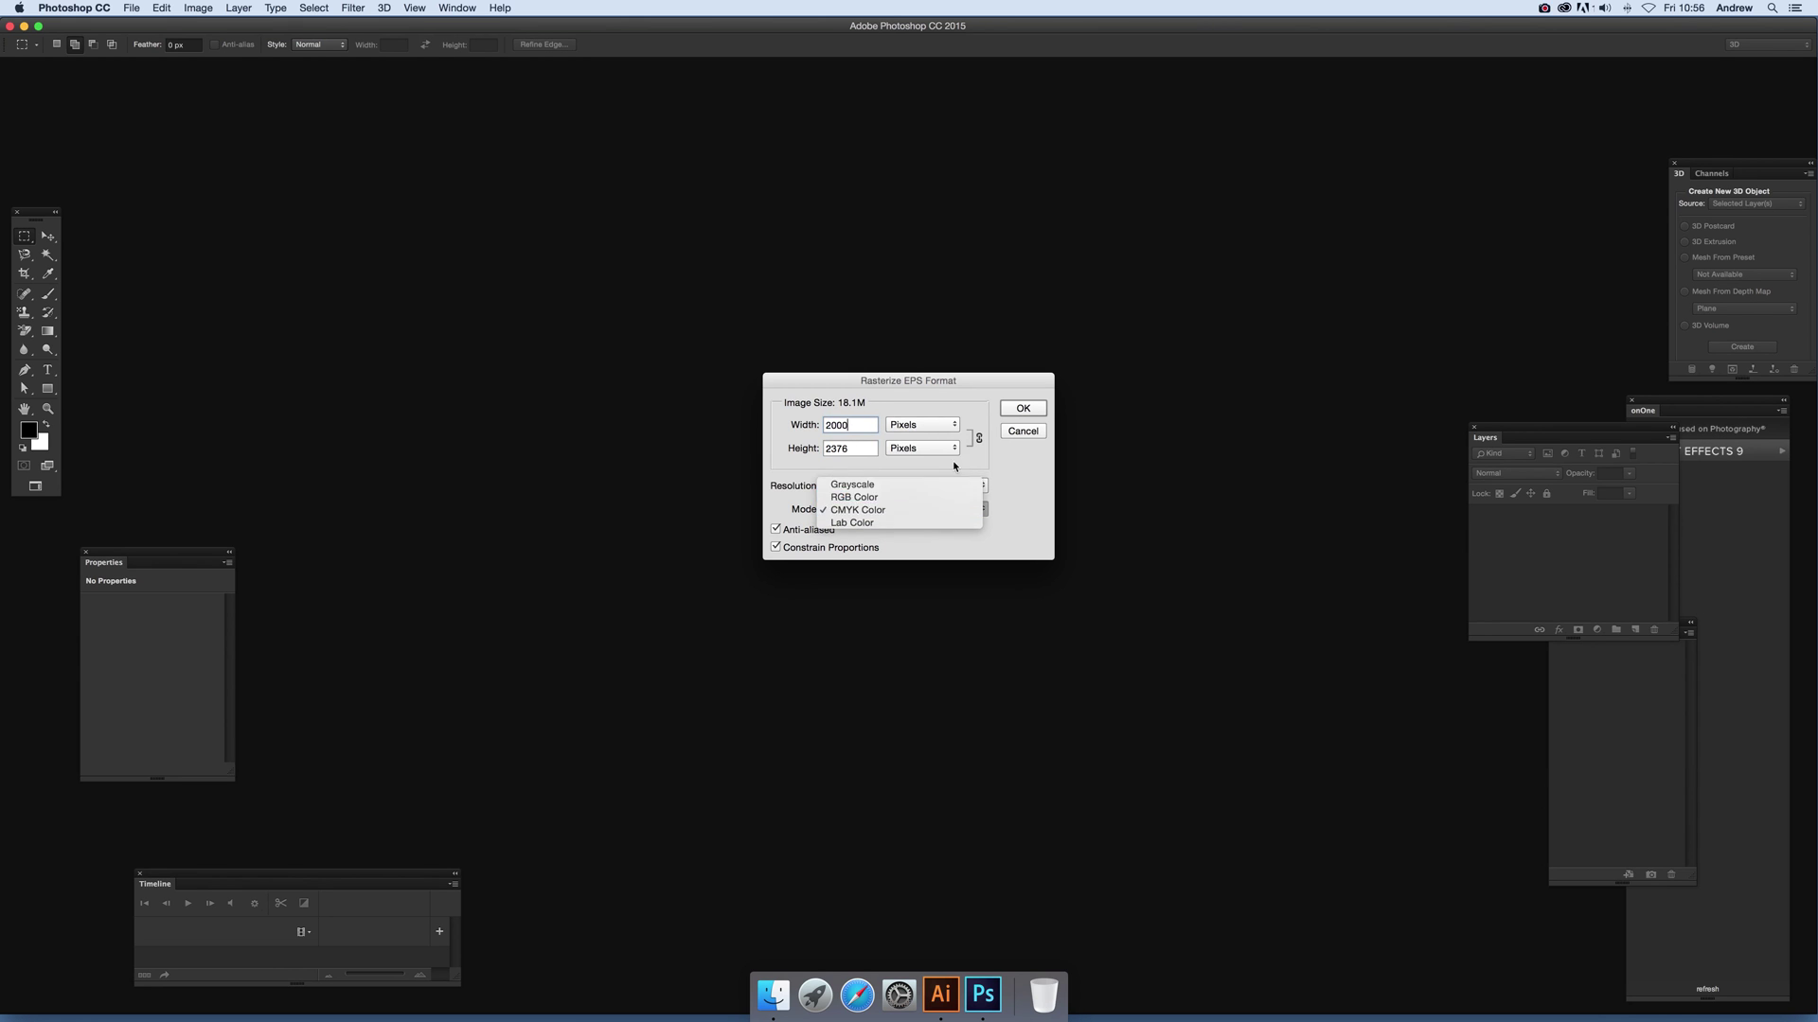
pyautogui.click(947, 497)
pyautogui.click(1022, 408)
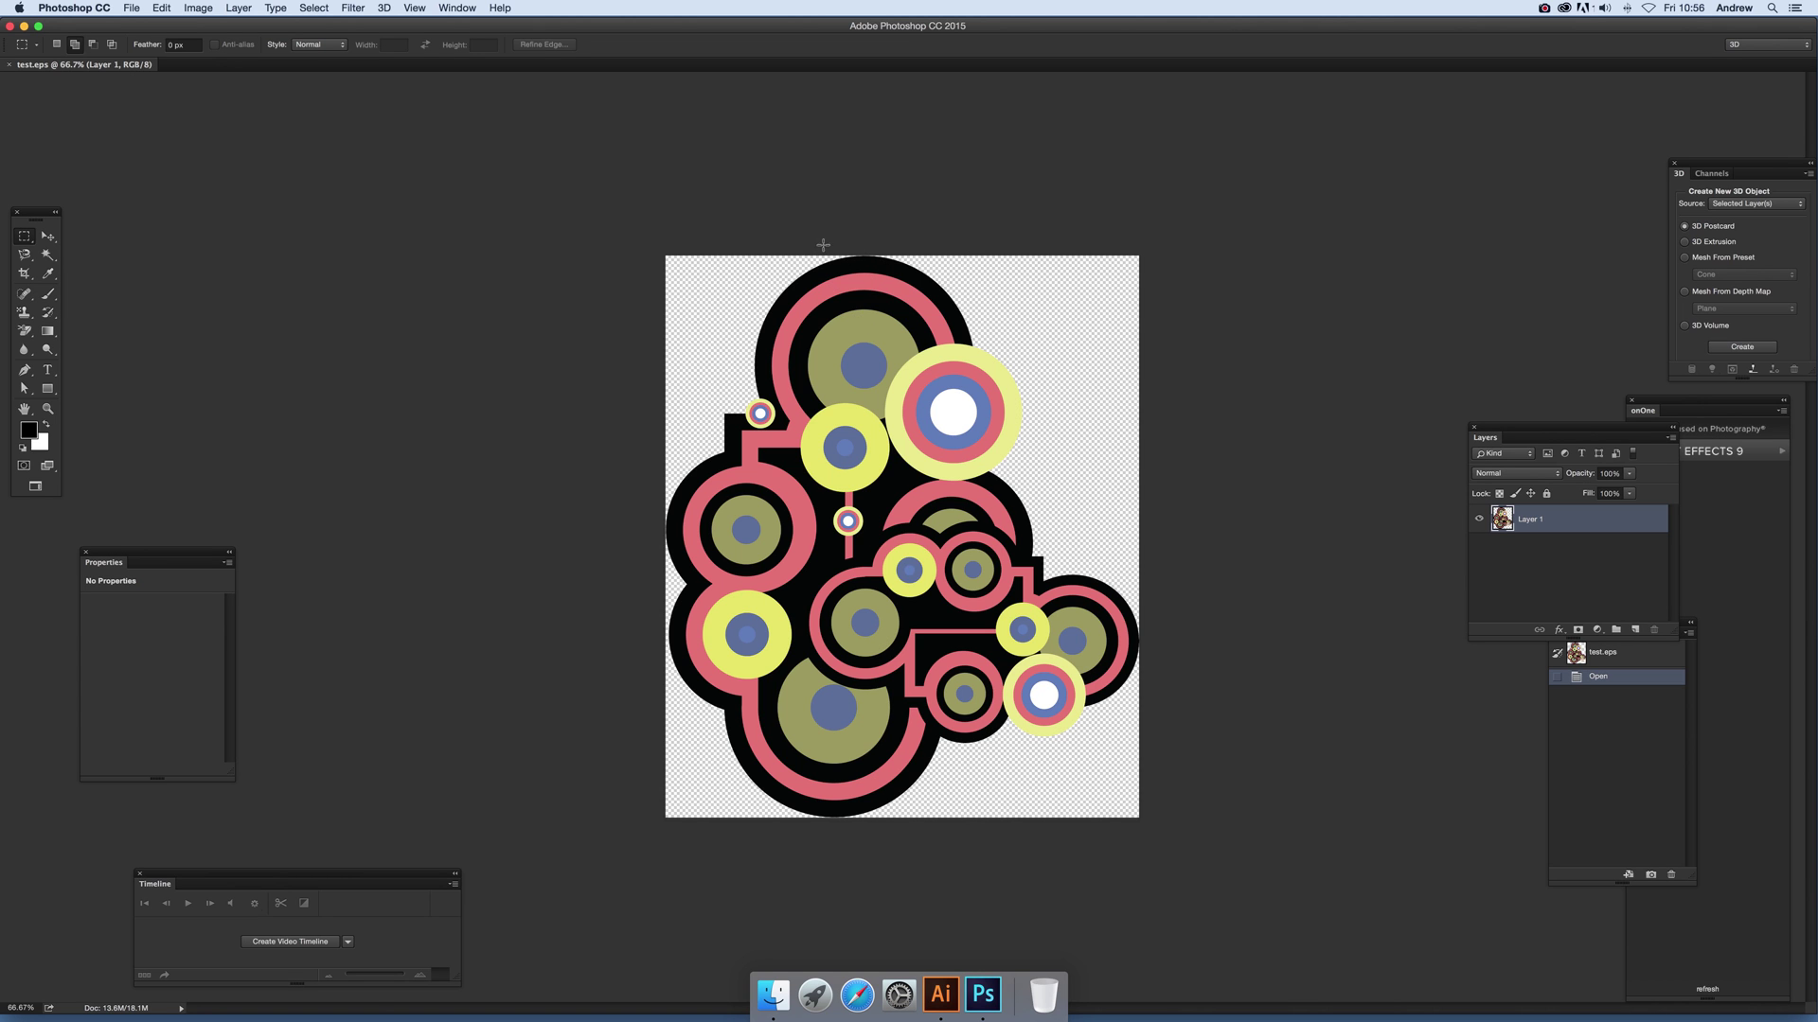
pyautogui.click(133, 7)
# Create a new 2000 × 2000 pixel document with Cmd+N.
pyautogui.click(133, 8)
pyautogui.press('super+n')
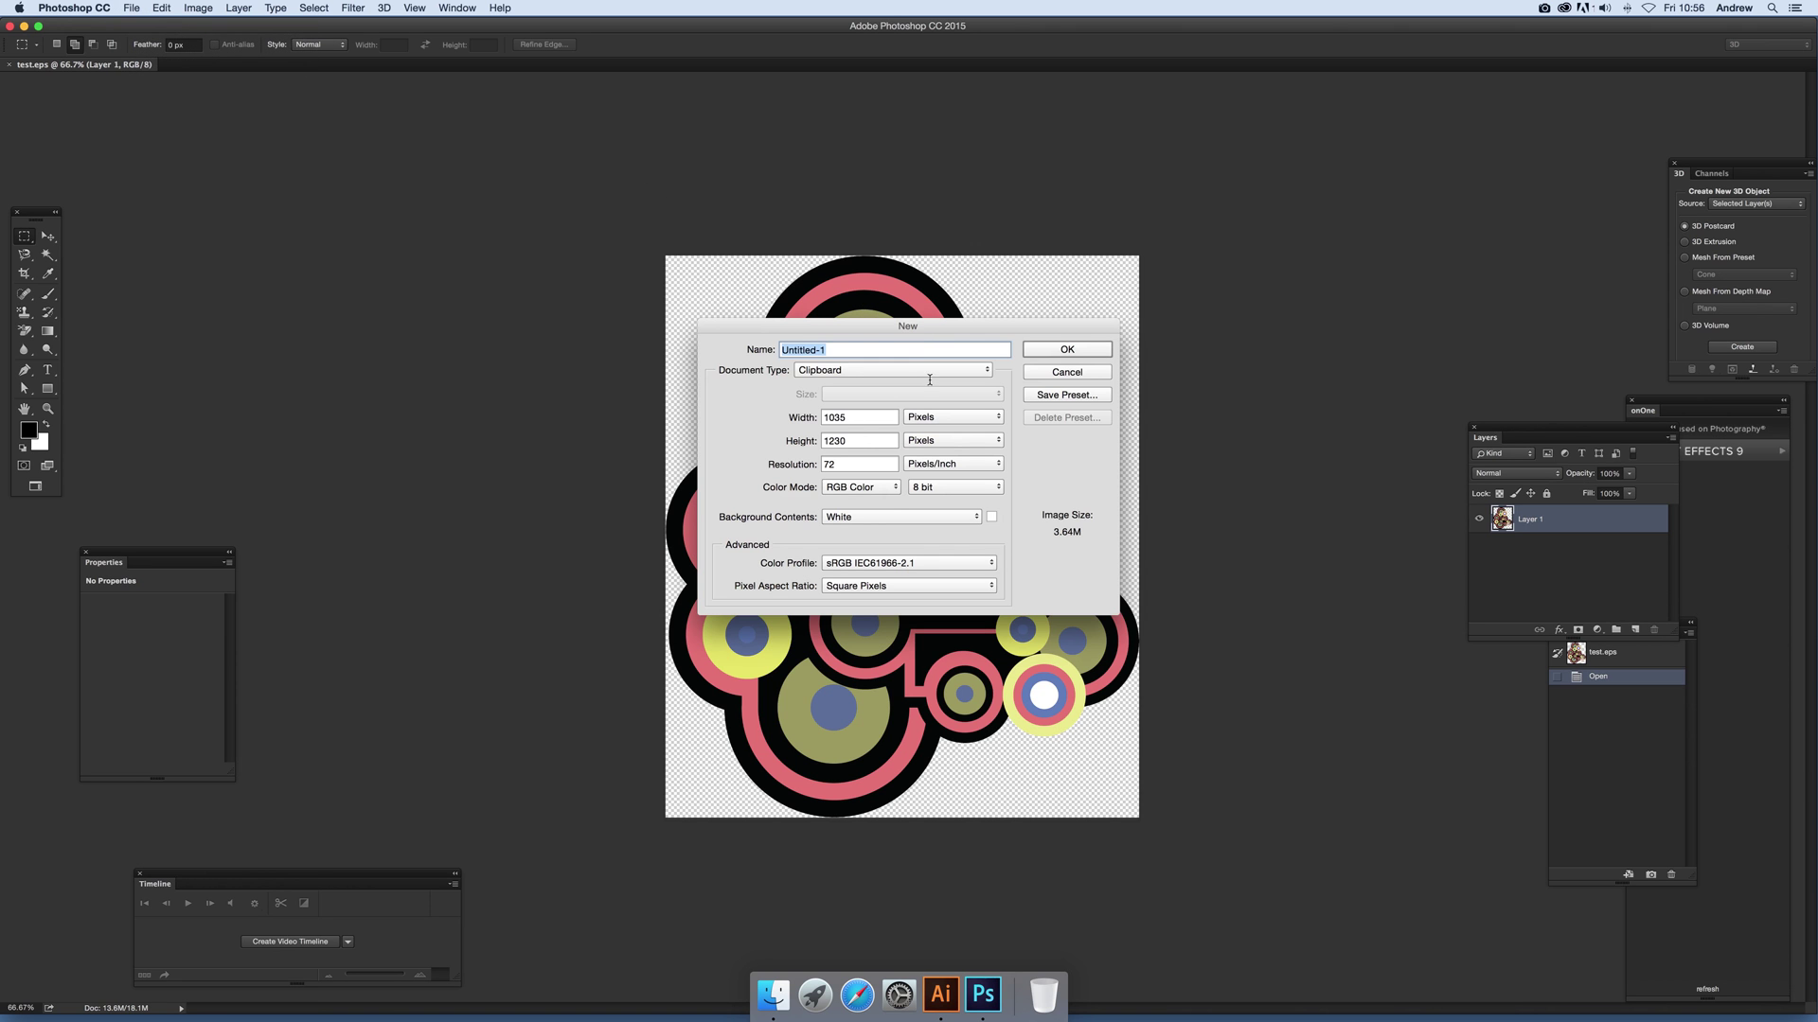
pyautogui.doubleClick(857, 418)
pyautogui.write('2000')
pyautogui.press('Tab')
pyautogui.write('2000')
pyautogui.press('Tab')
pyautogui.press('Return')
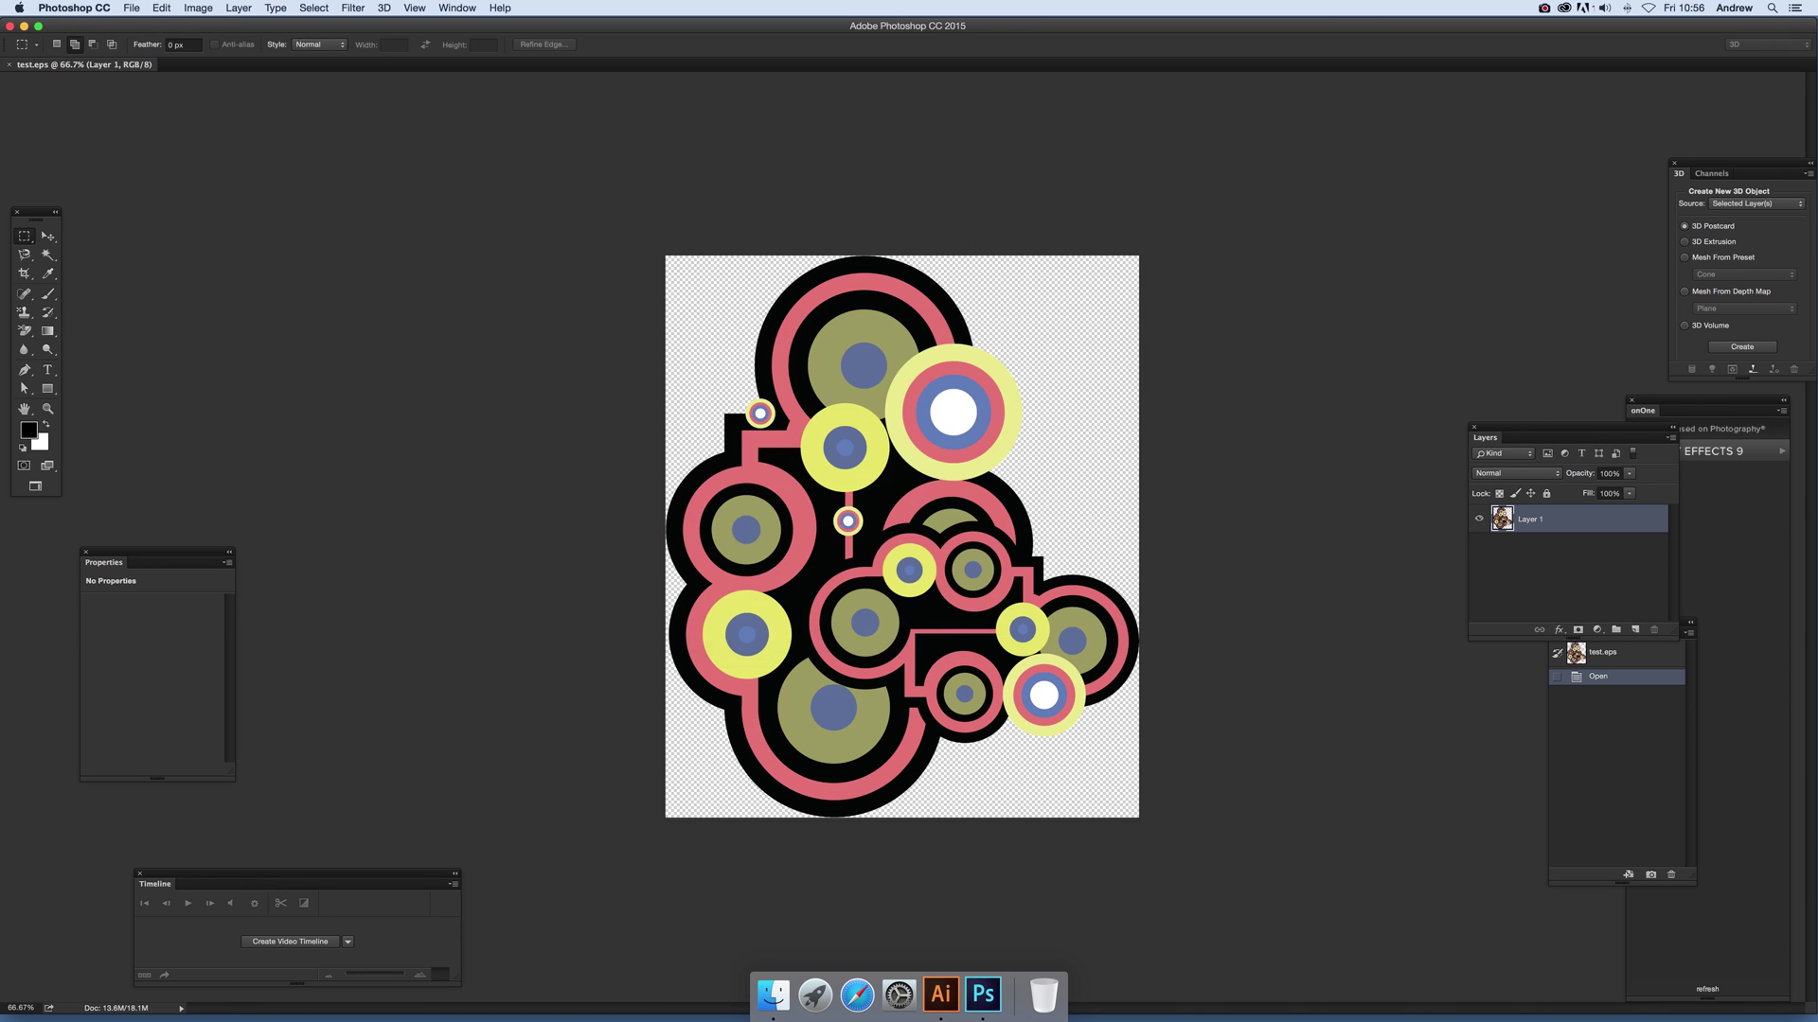
# Place test.eps as an embedded object, scale it slightly down and position it.
pyautogui.click(130, 7)
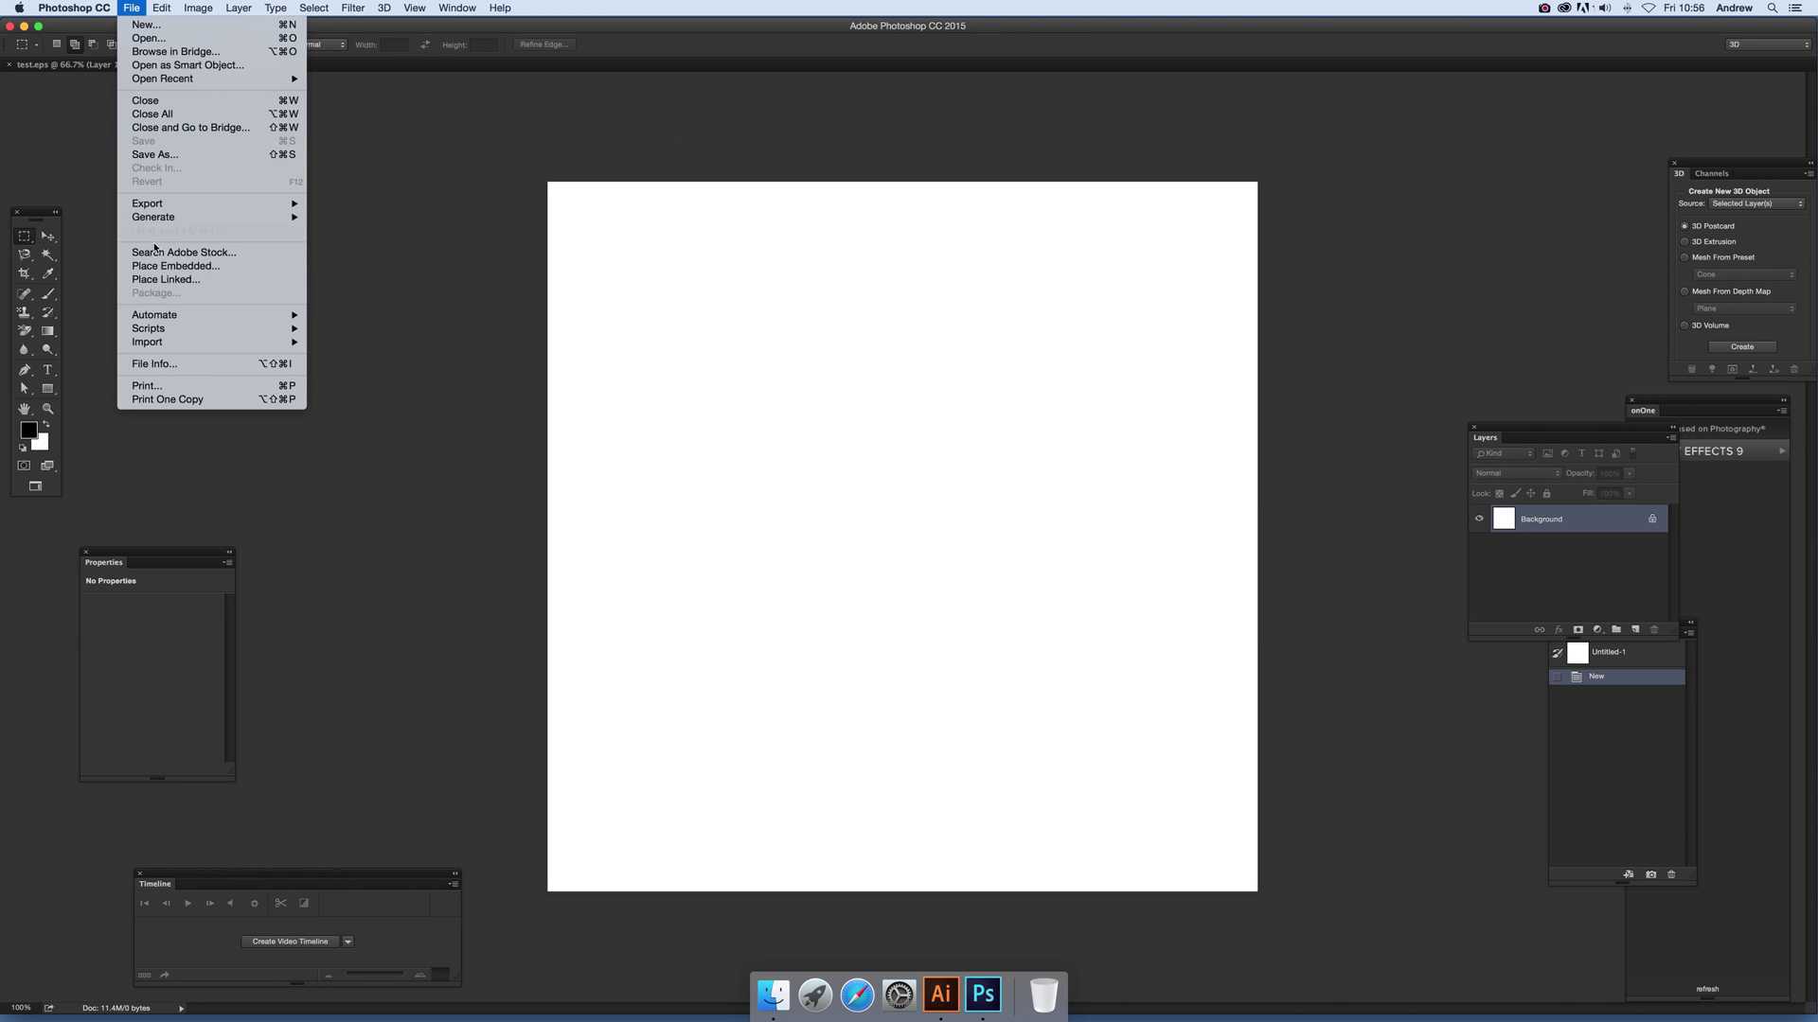
pyautogui.click(153, 270)
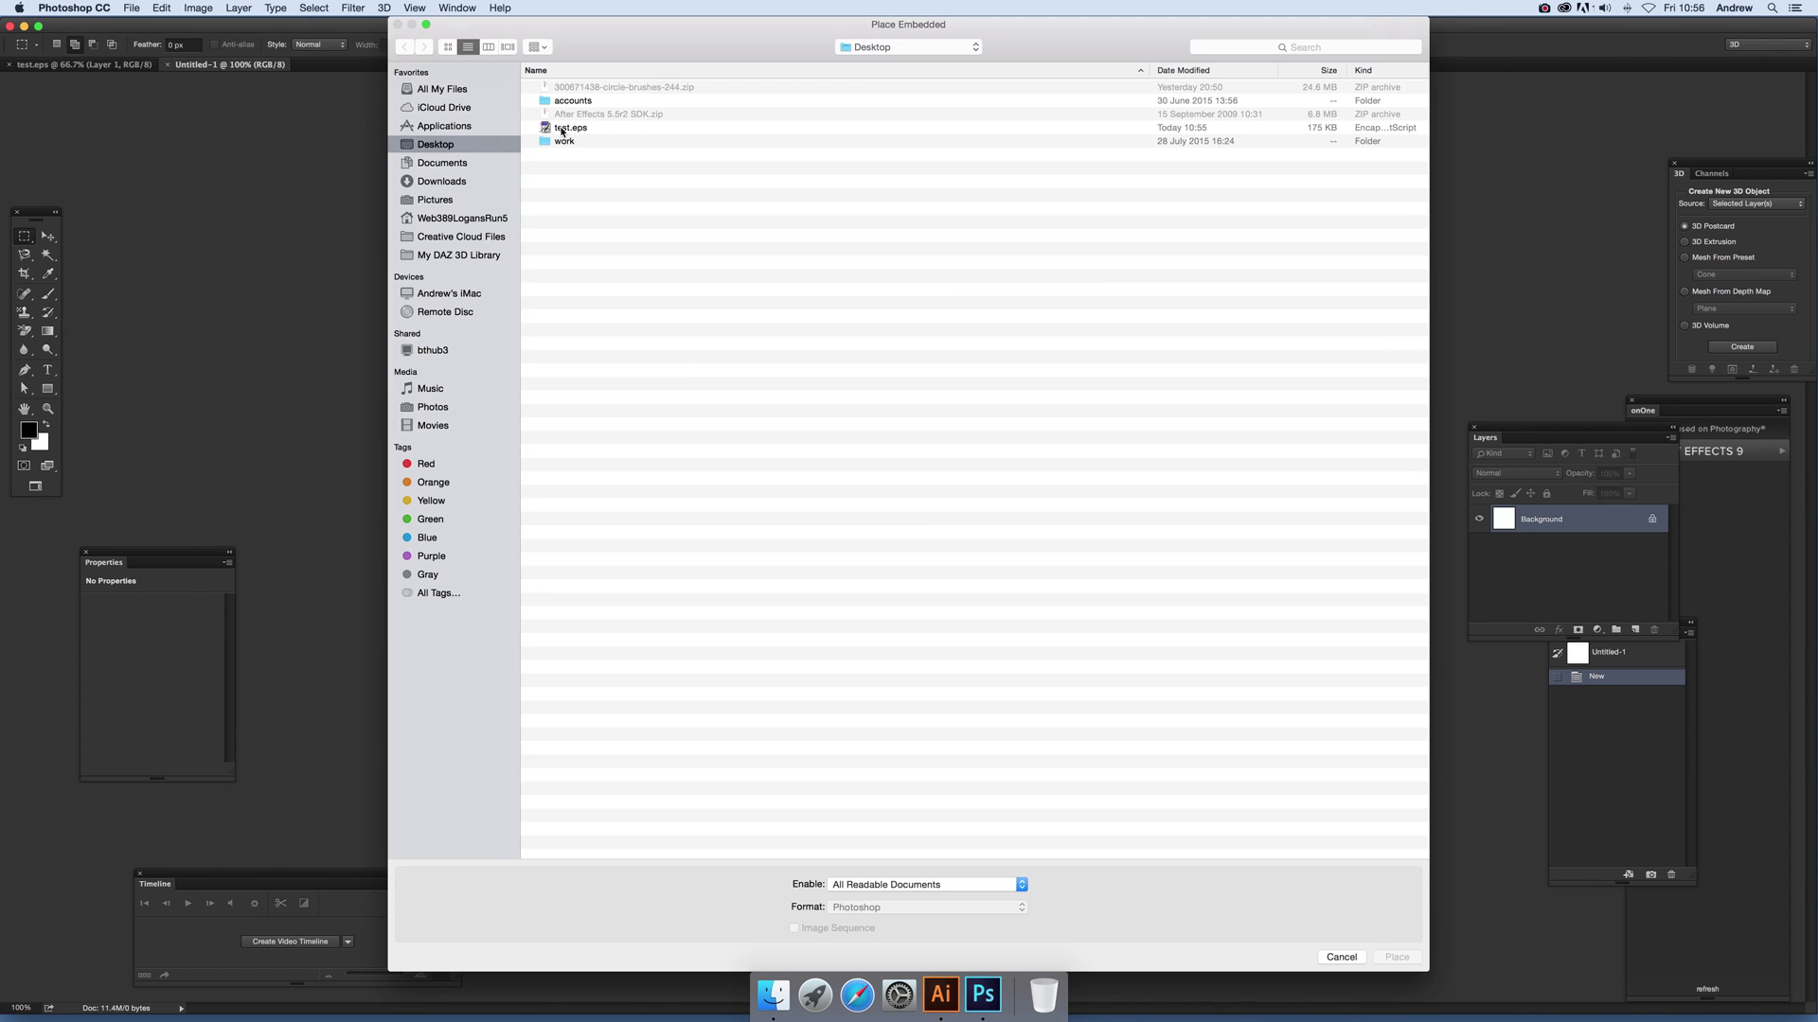
pyautogui.click(568, 127)
pyautogui.click(1390, 961)
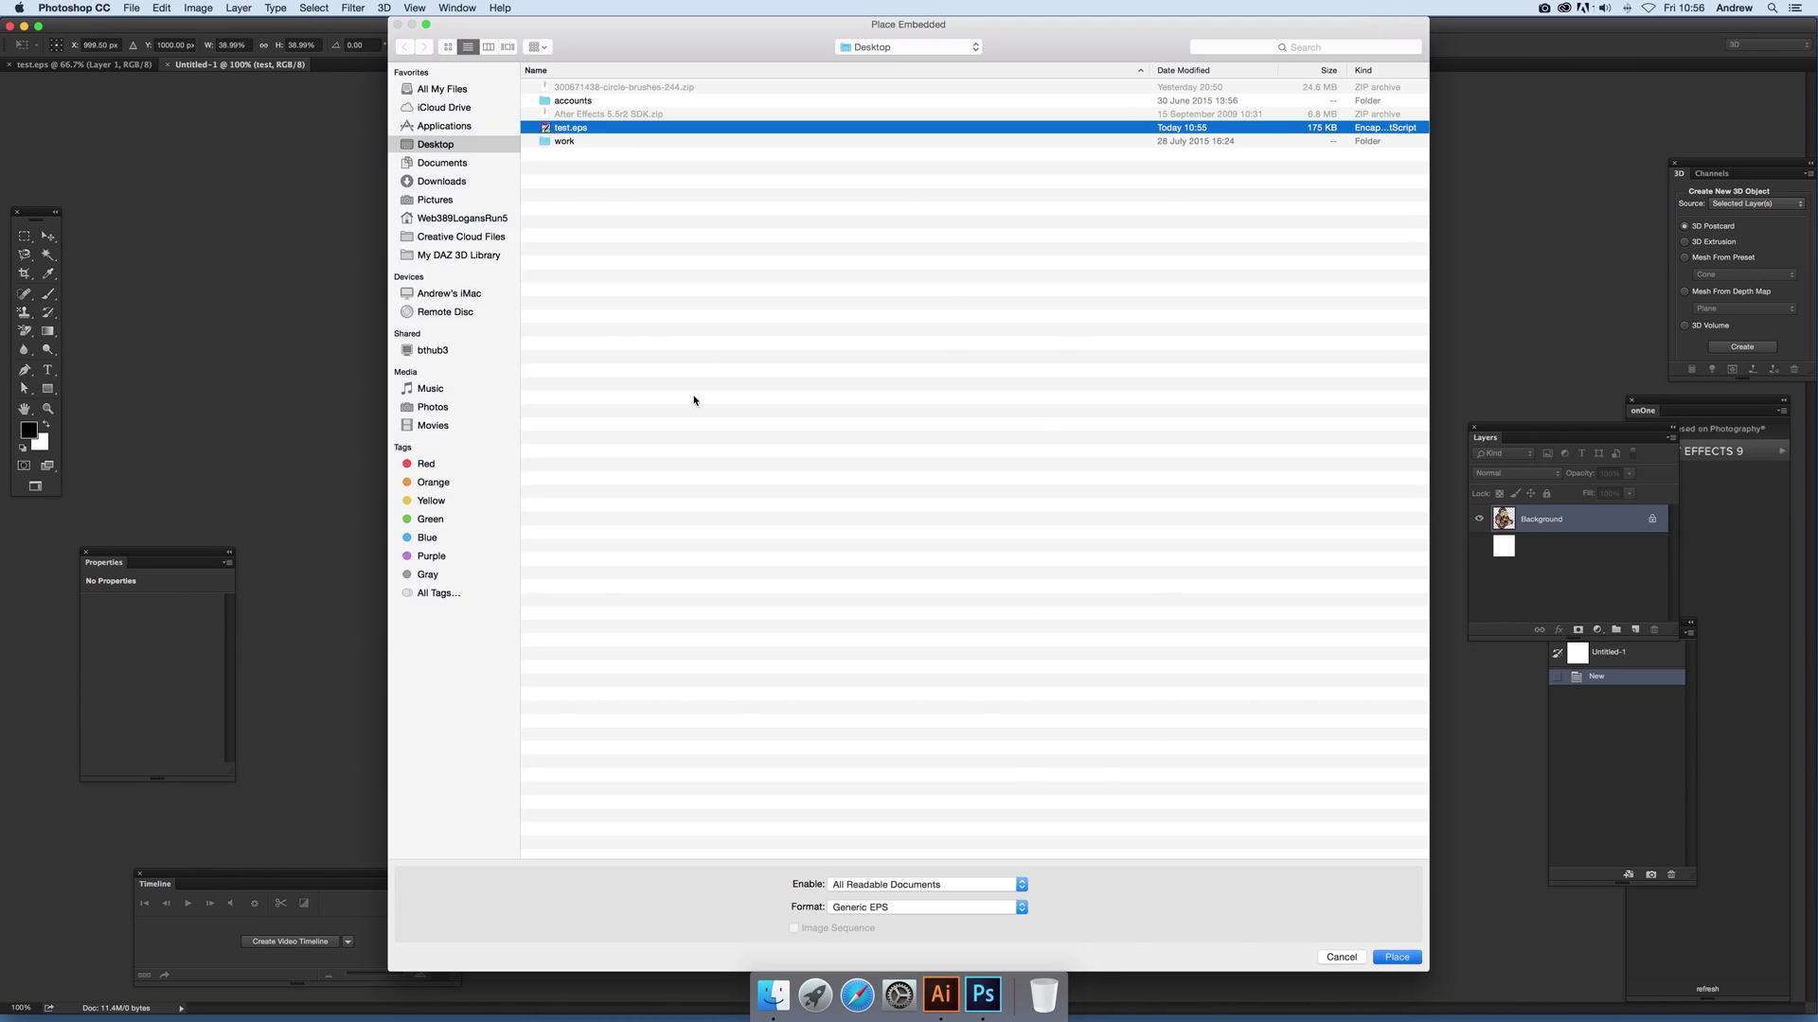
pyautogui.moveTo(589, 175); pyautogui.dragTo(638, 234)
pyautogui.moveTo(959, 478); pyautogui.dragTo(897, 434)
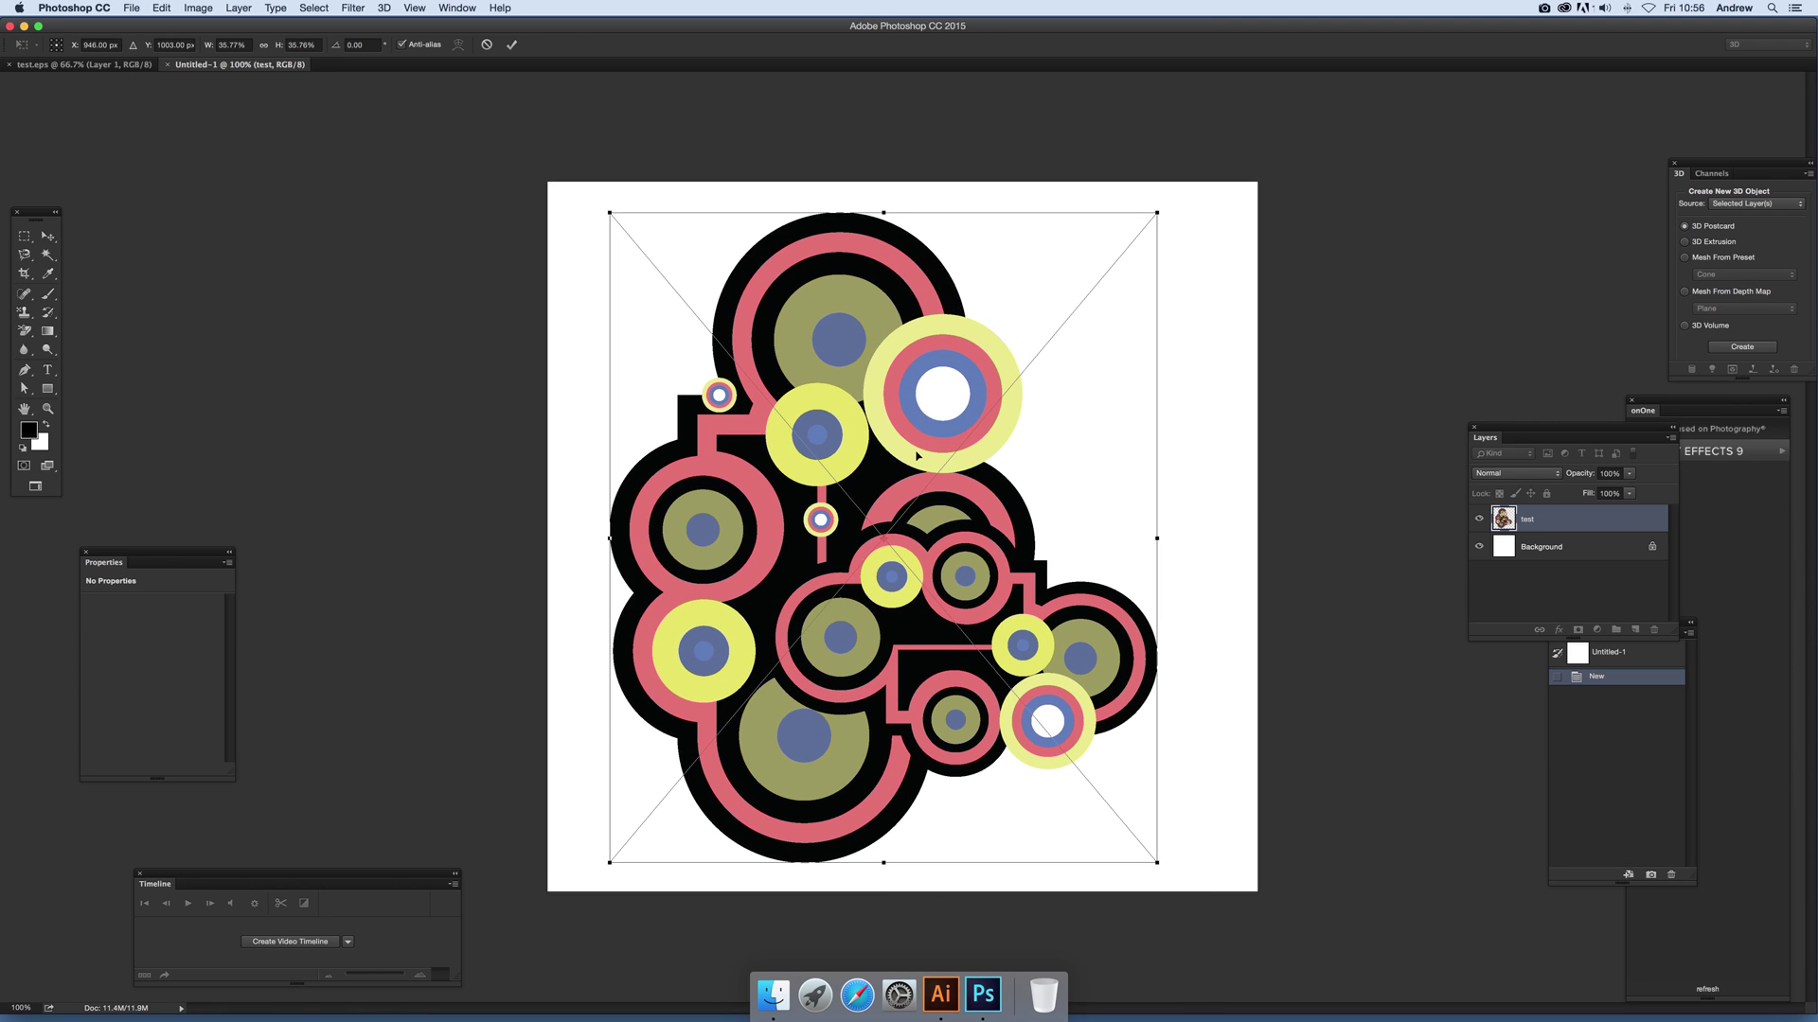
pyautogui.press('Return')
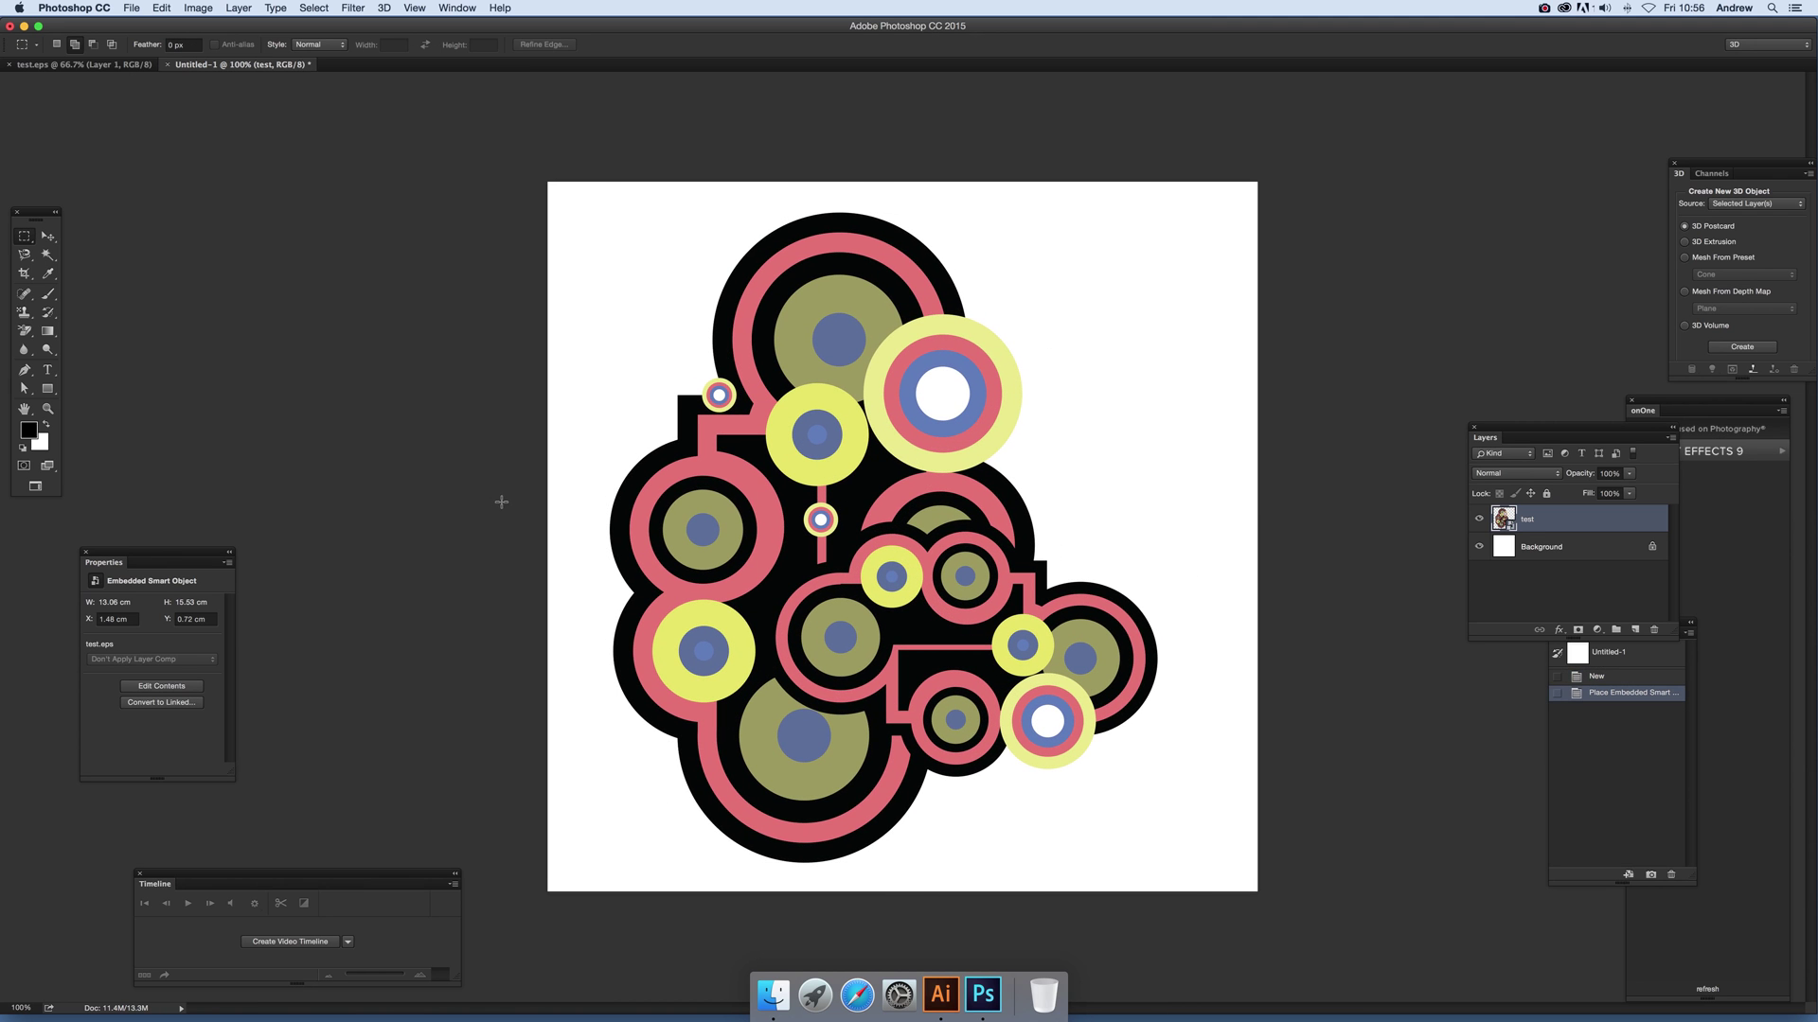
# Delete the white Background layer to leave a transparent canvas.
pyautogui.moveTo(1515, 432); pyautogui.dragTo(1348, 383)
pyautogui.click(1378, 499)
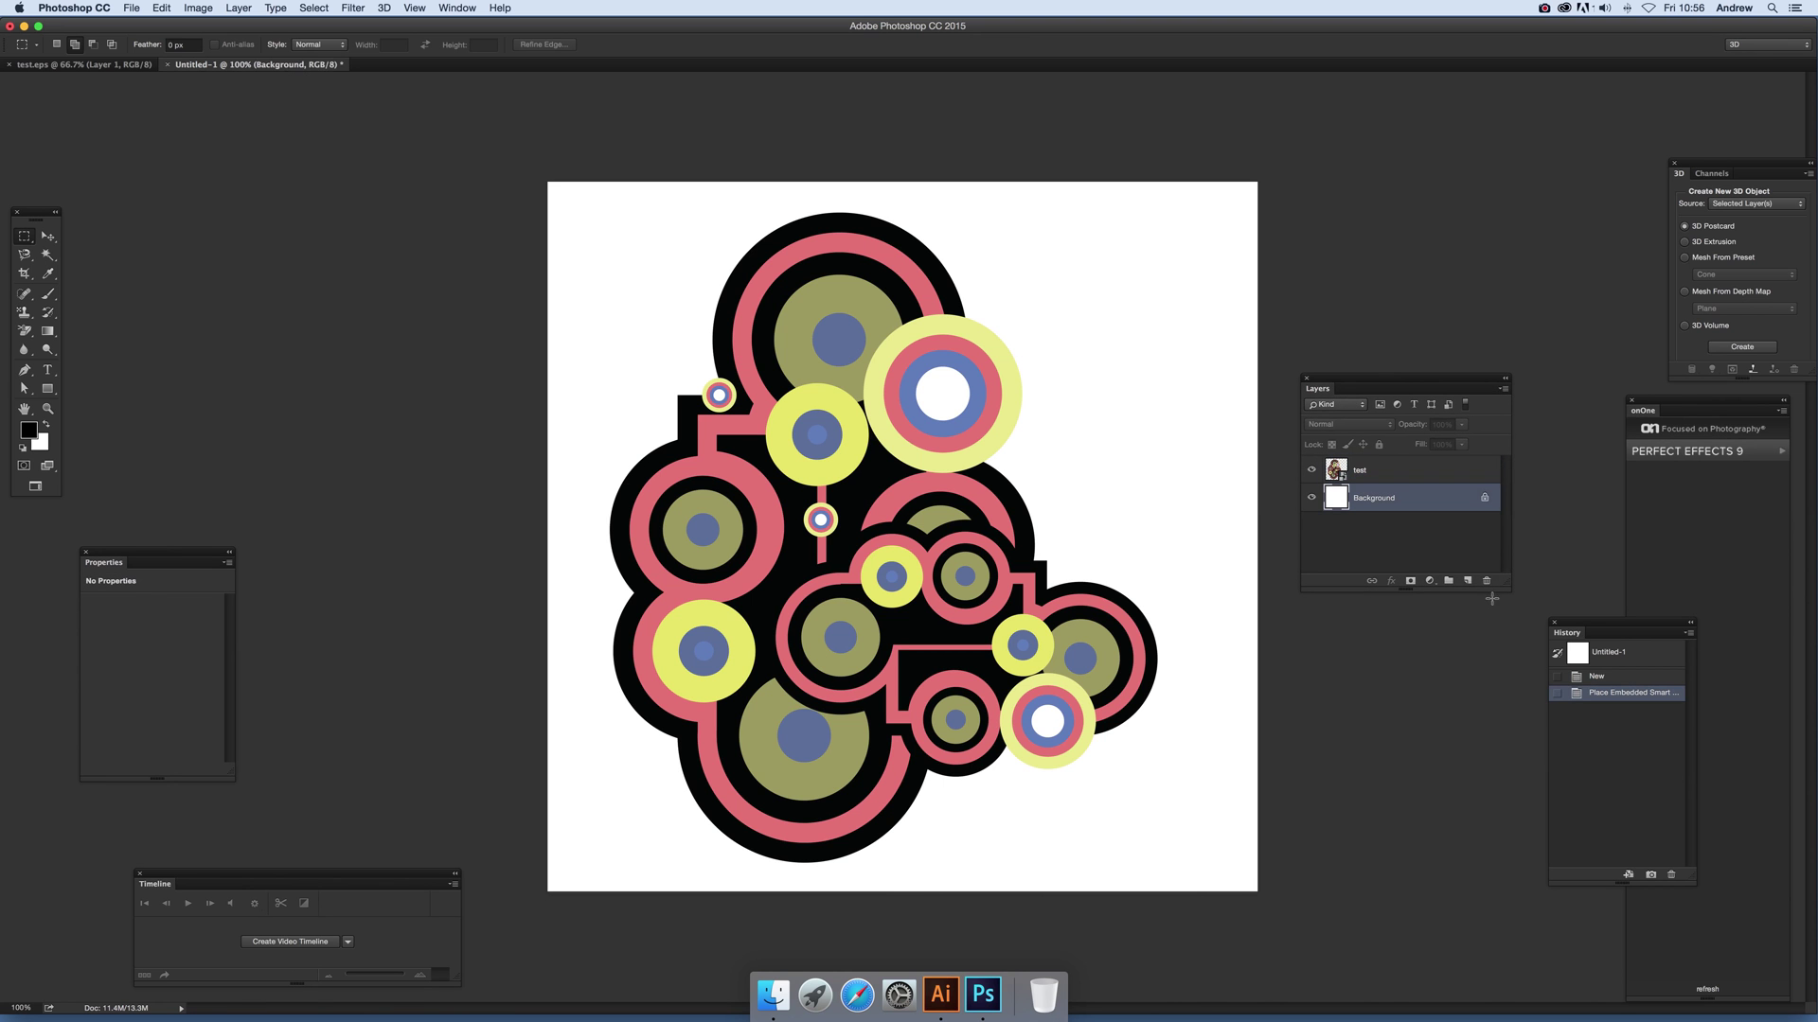
pyautogui.click(1486, 580)
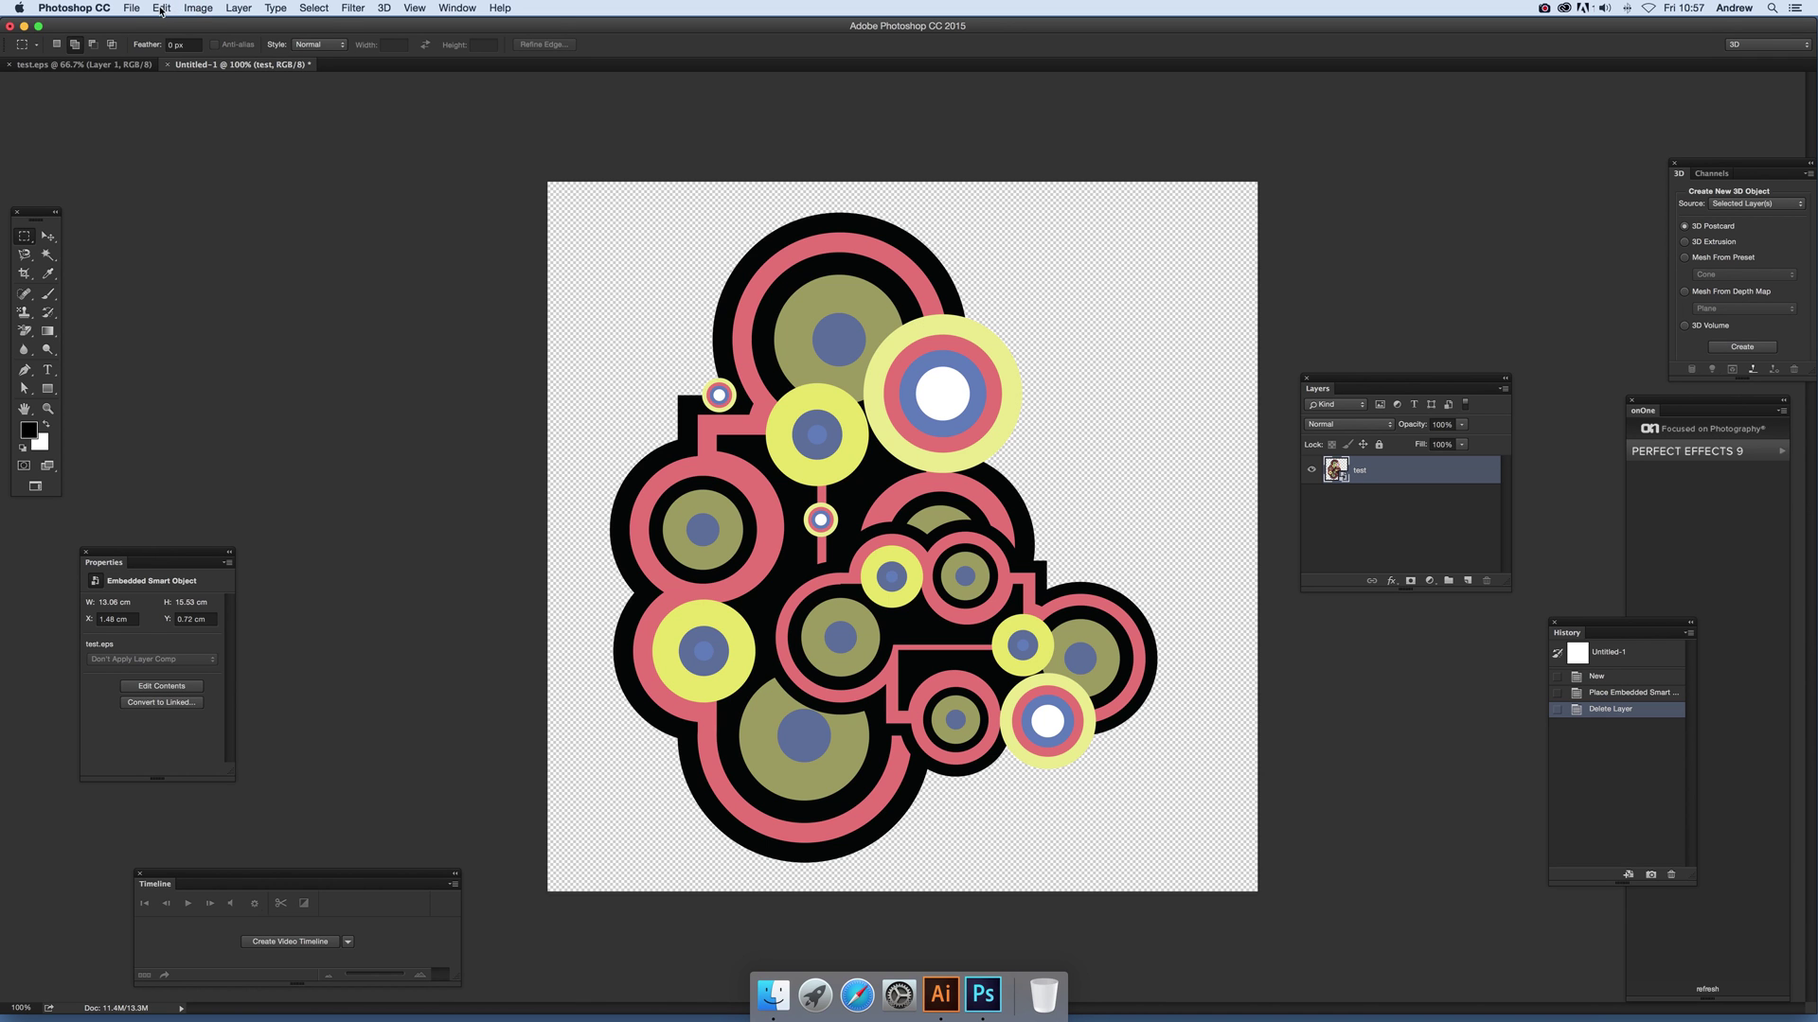
# Open the Image menu for the transparent circle artwork in Untitled-1.
pyautogui.click(214, 9)
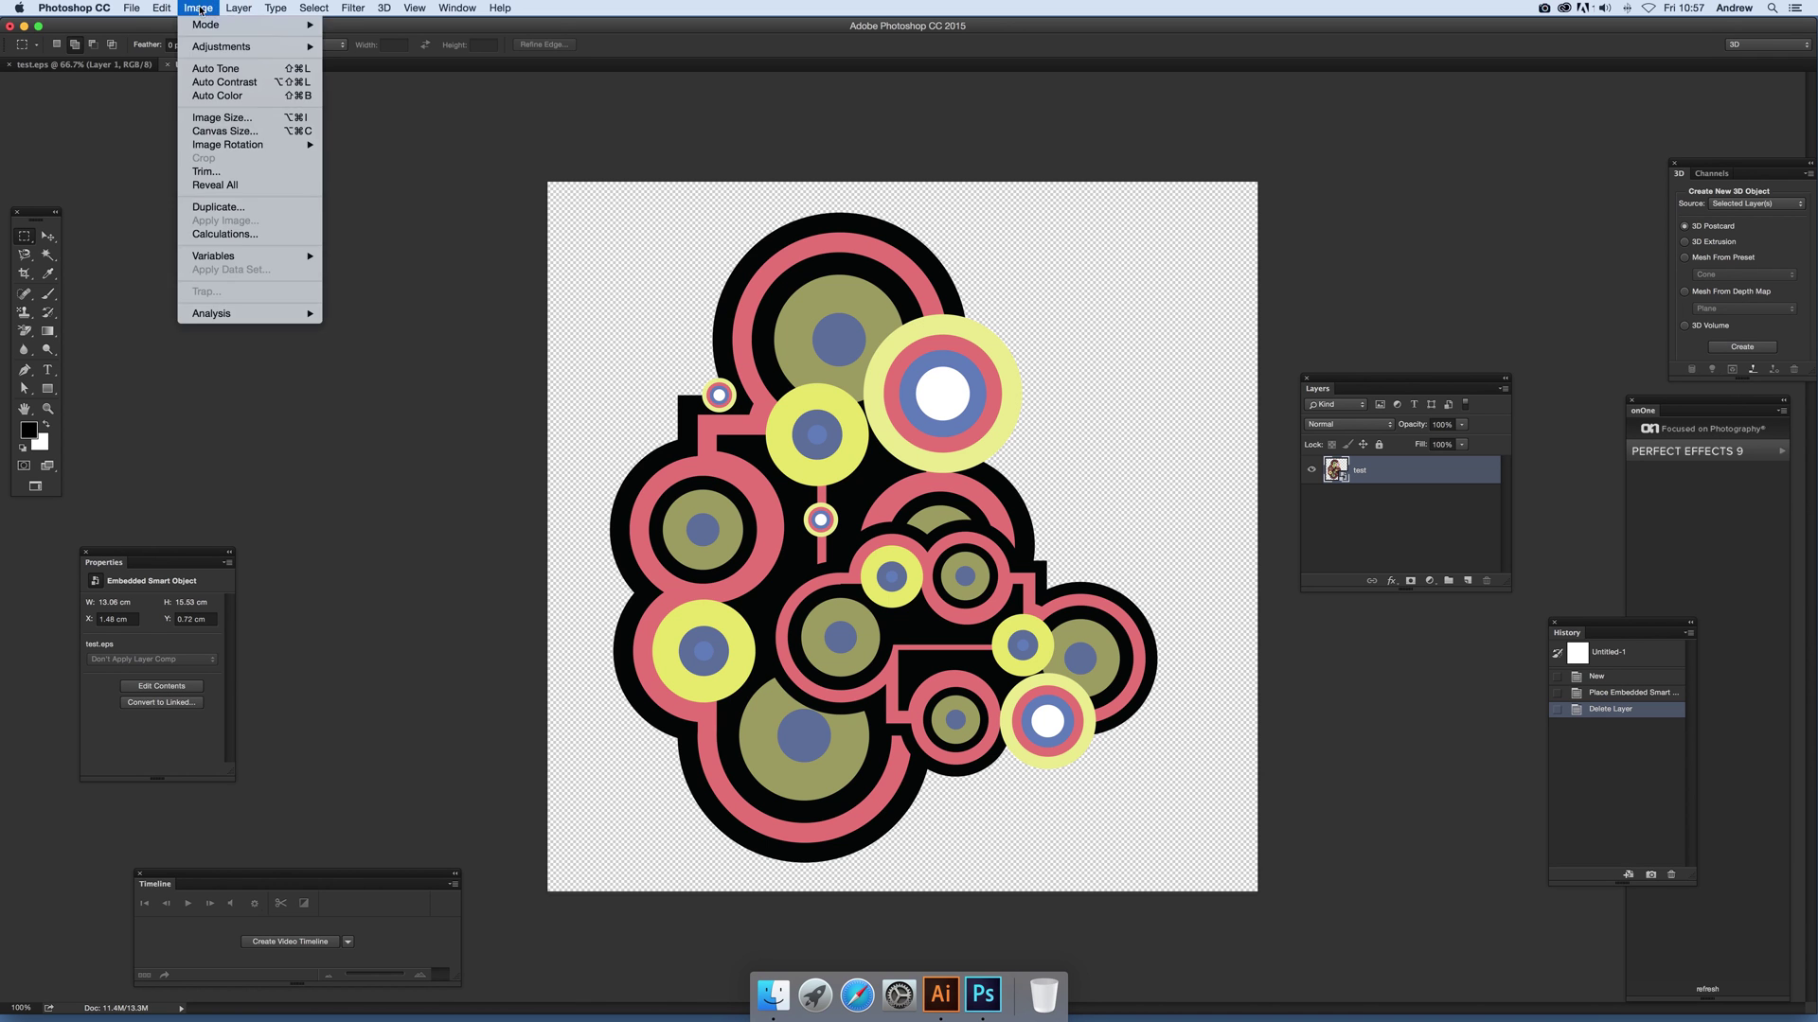
# Resize the Untitled-1 image to 200 × 200 px.
pyautogui.click(217, 118)
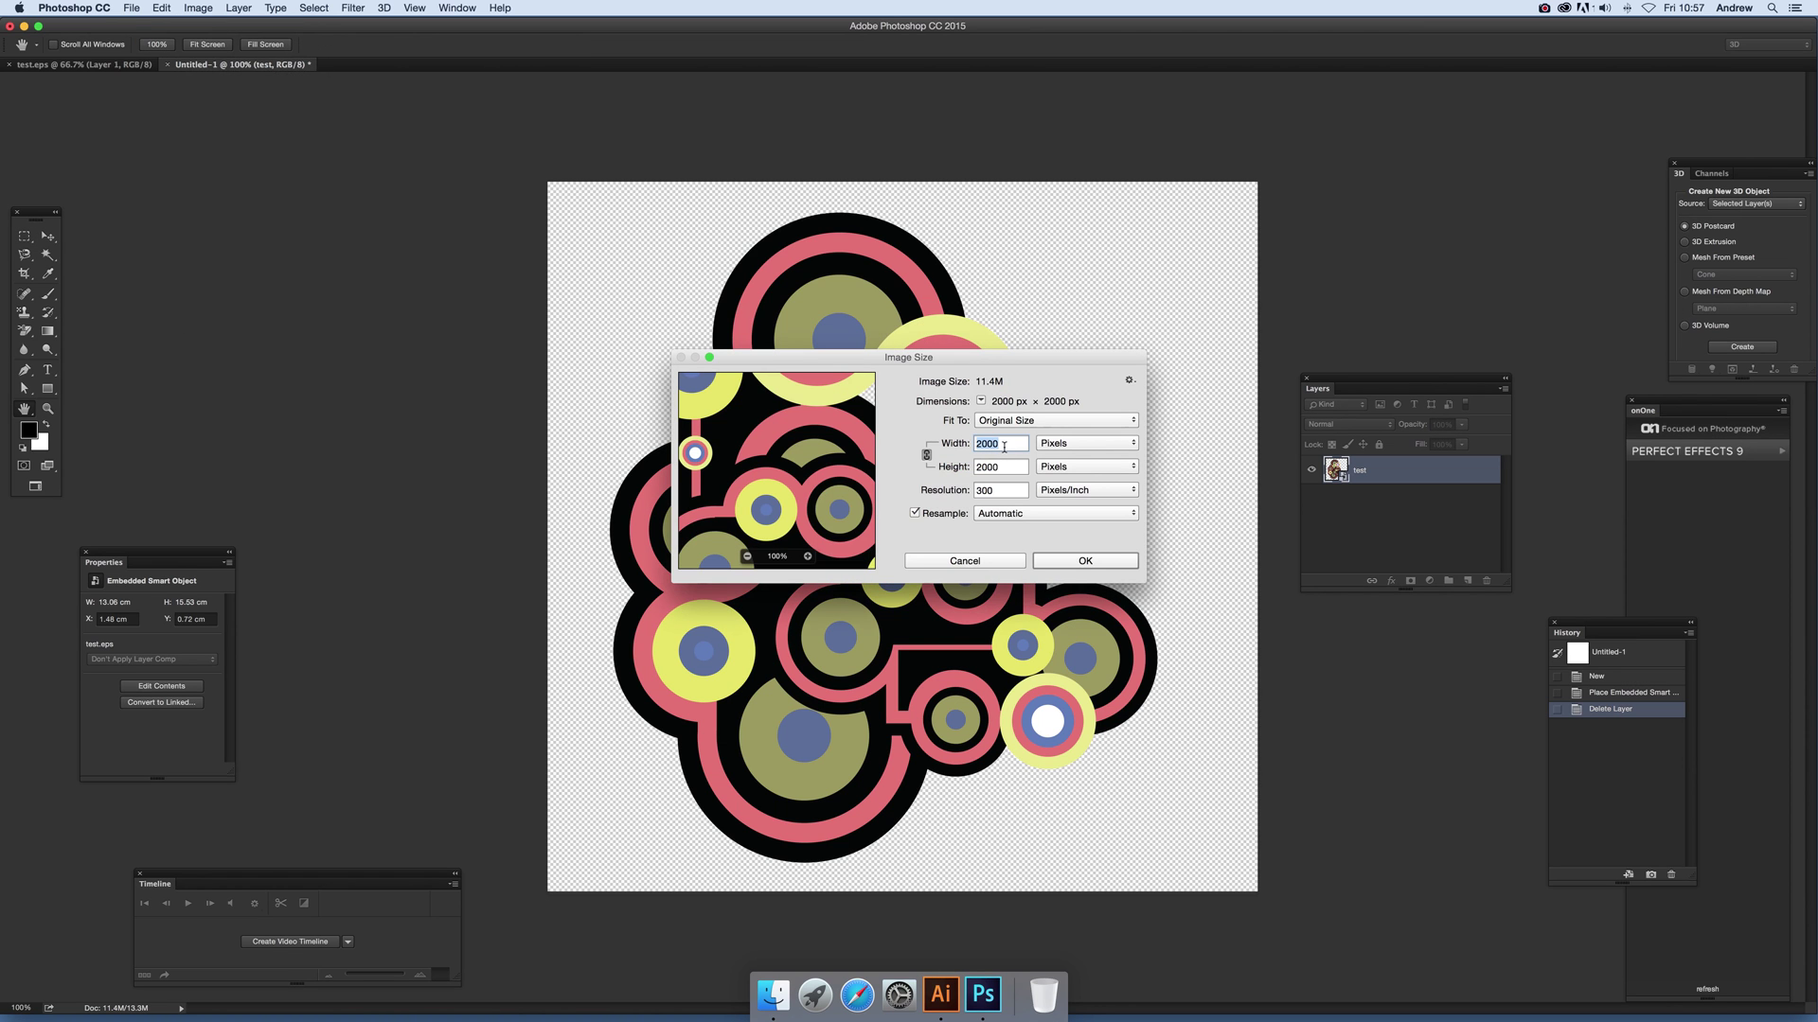
pyautogui.write('200')
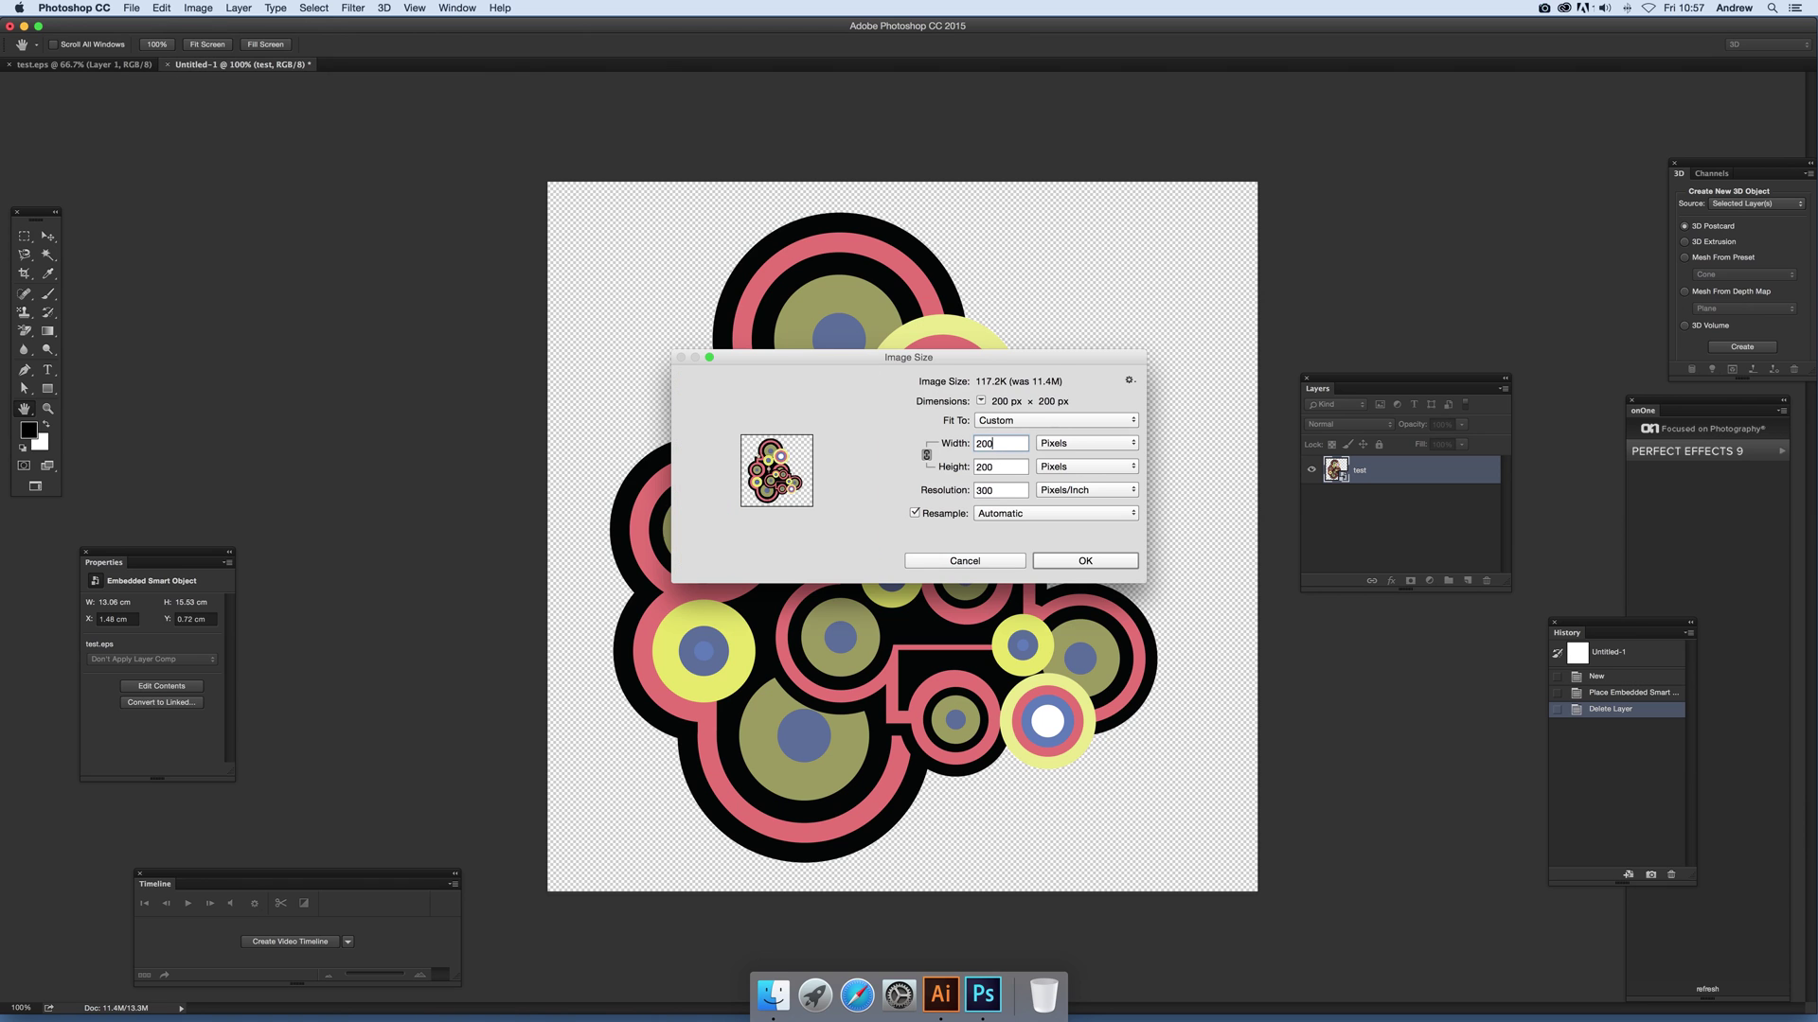
pyautogui.click(1104, 564)
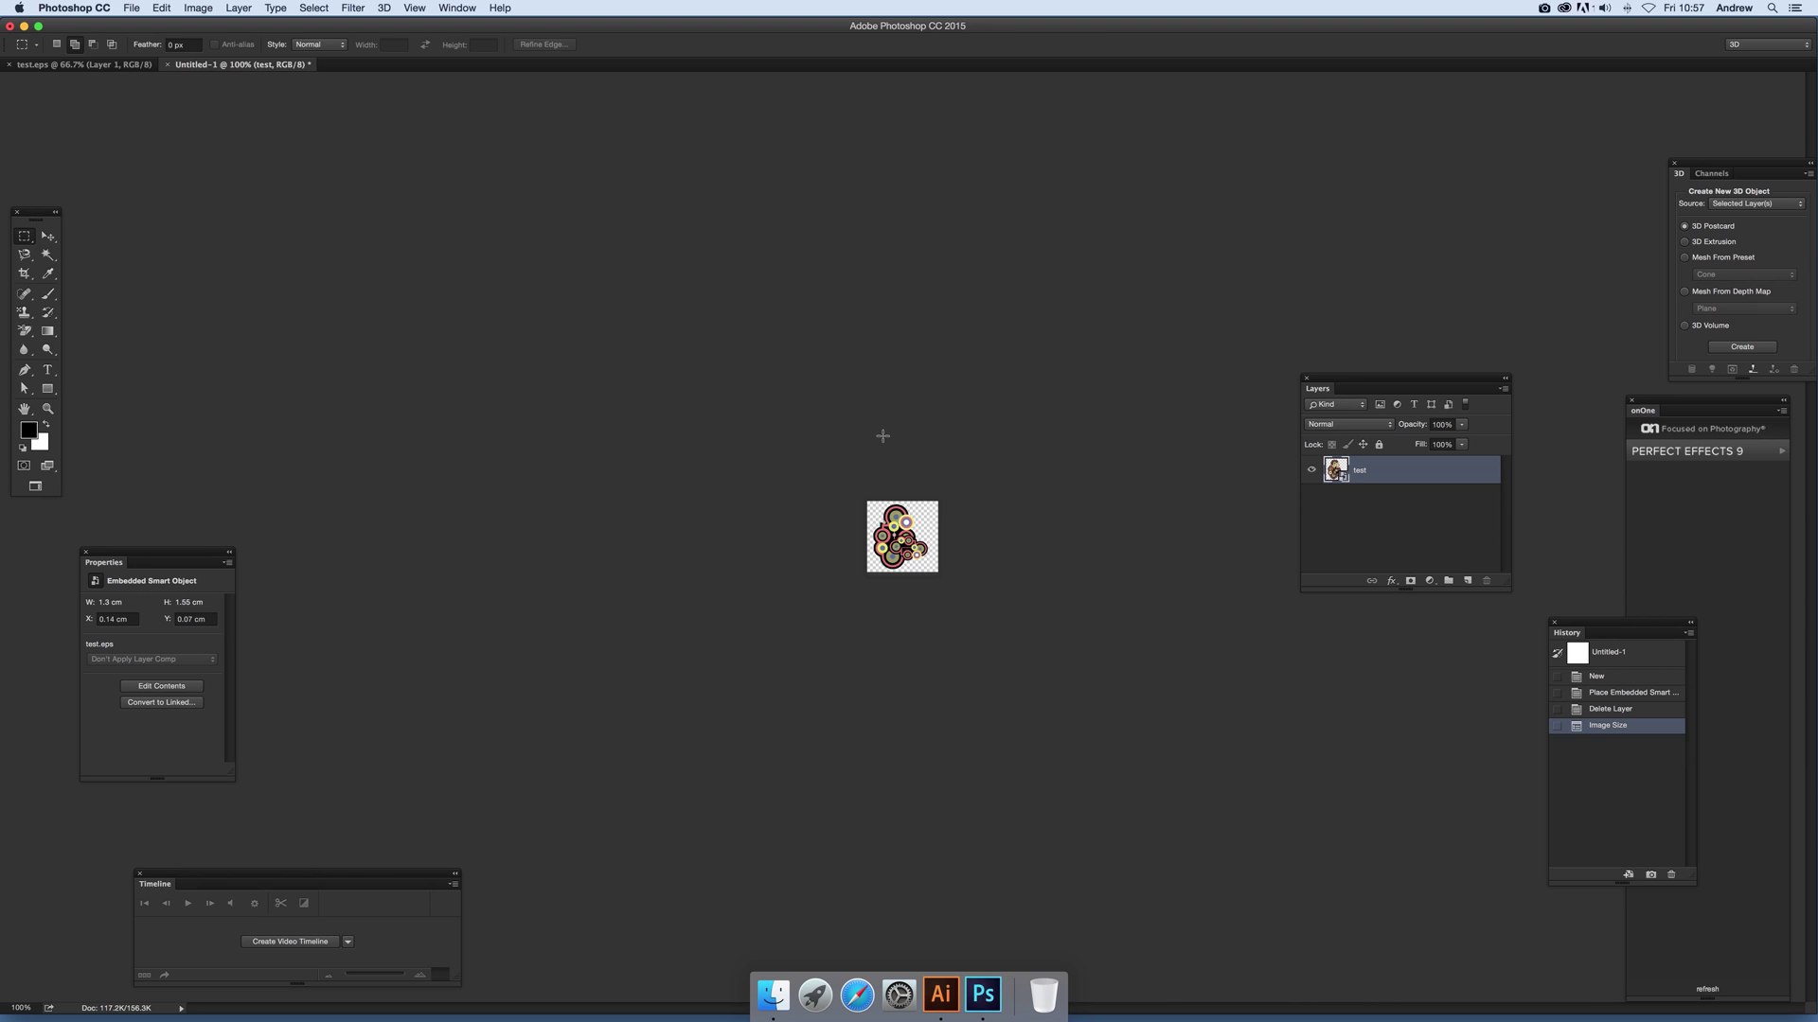
# Define the circle artwork as a new pattern named Pattern 2.
pyautogui.click(158, 8)
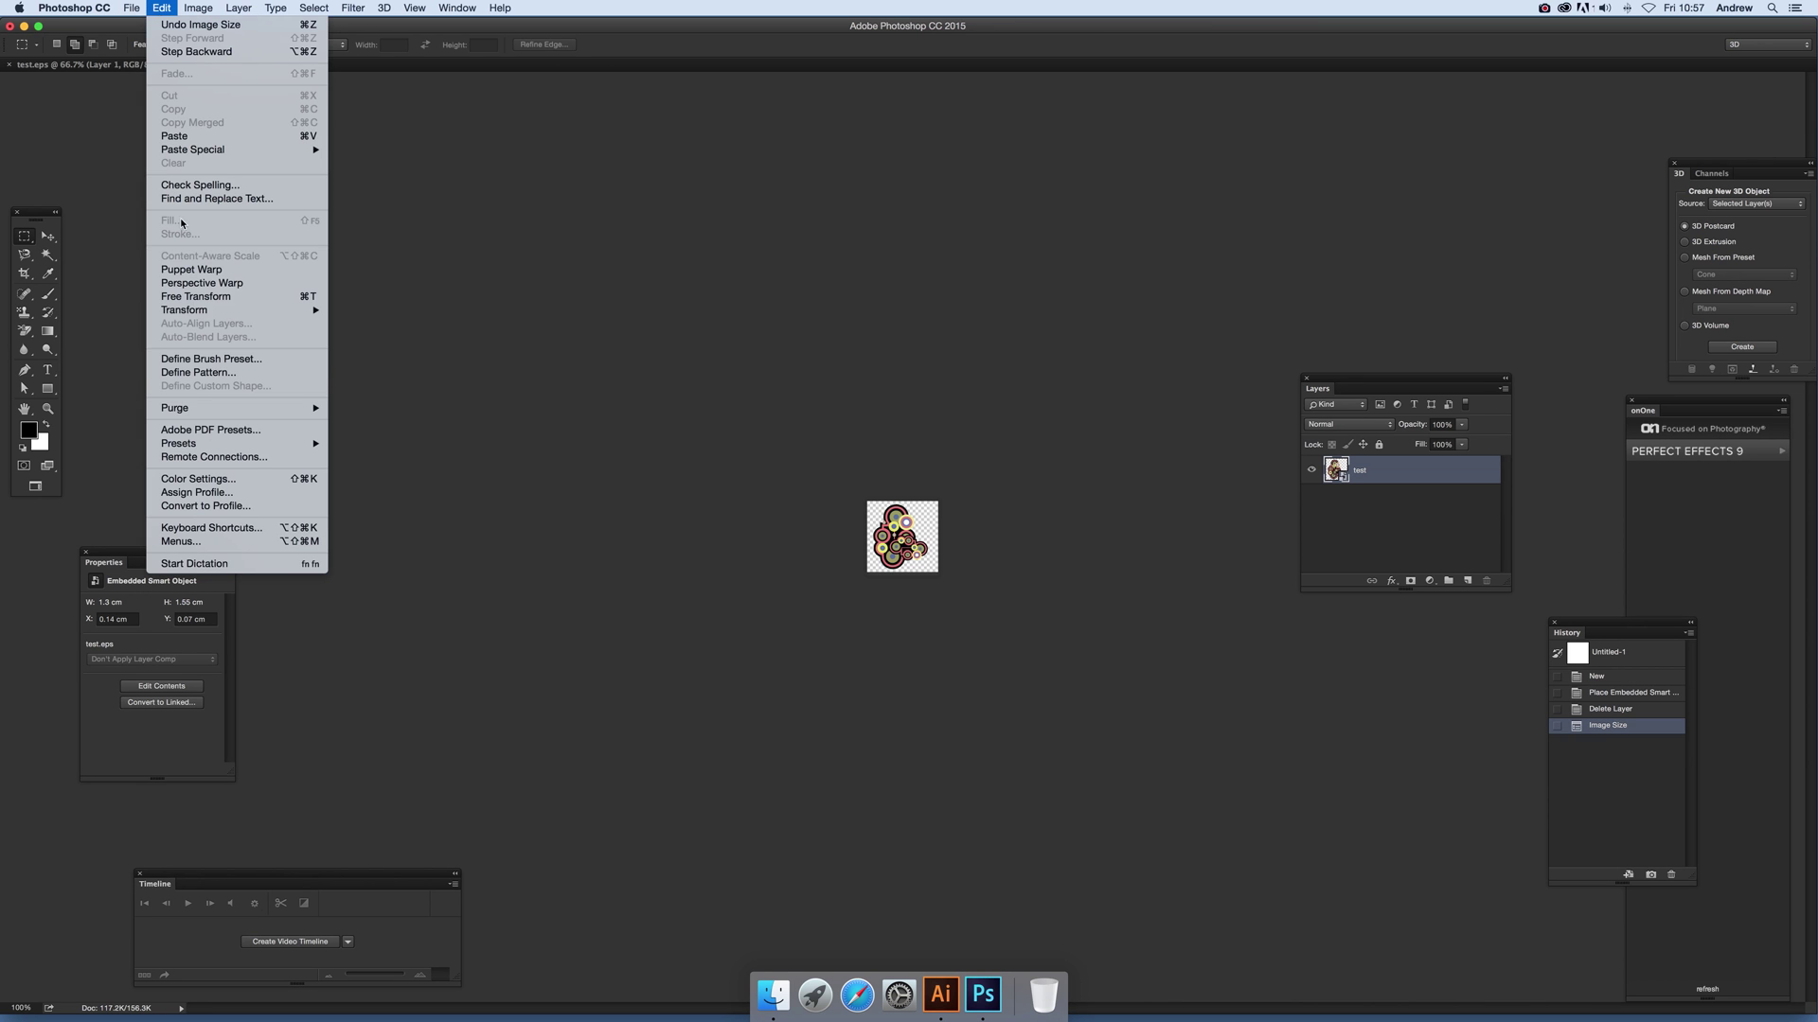
pyautogui.click(199, 372)
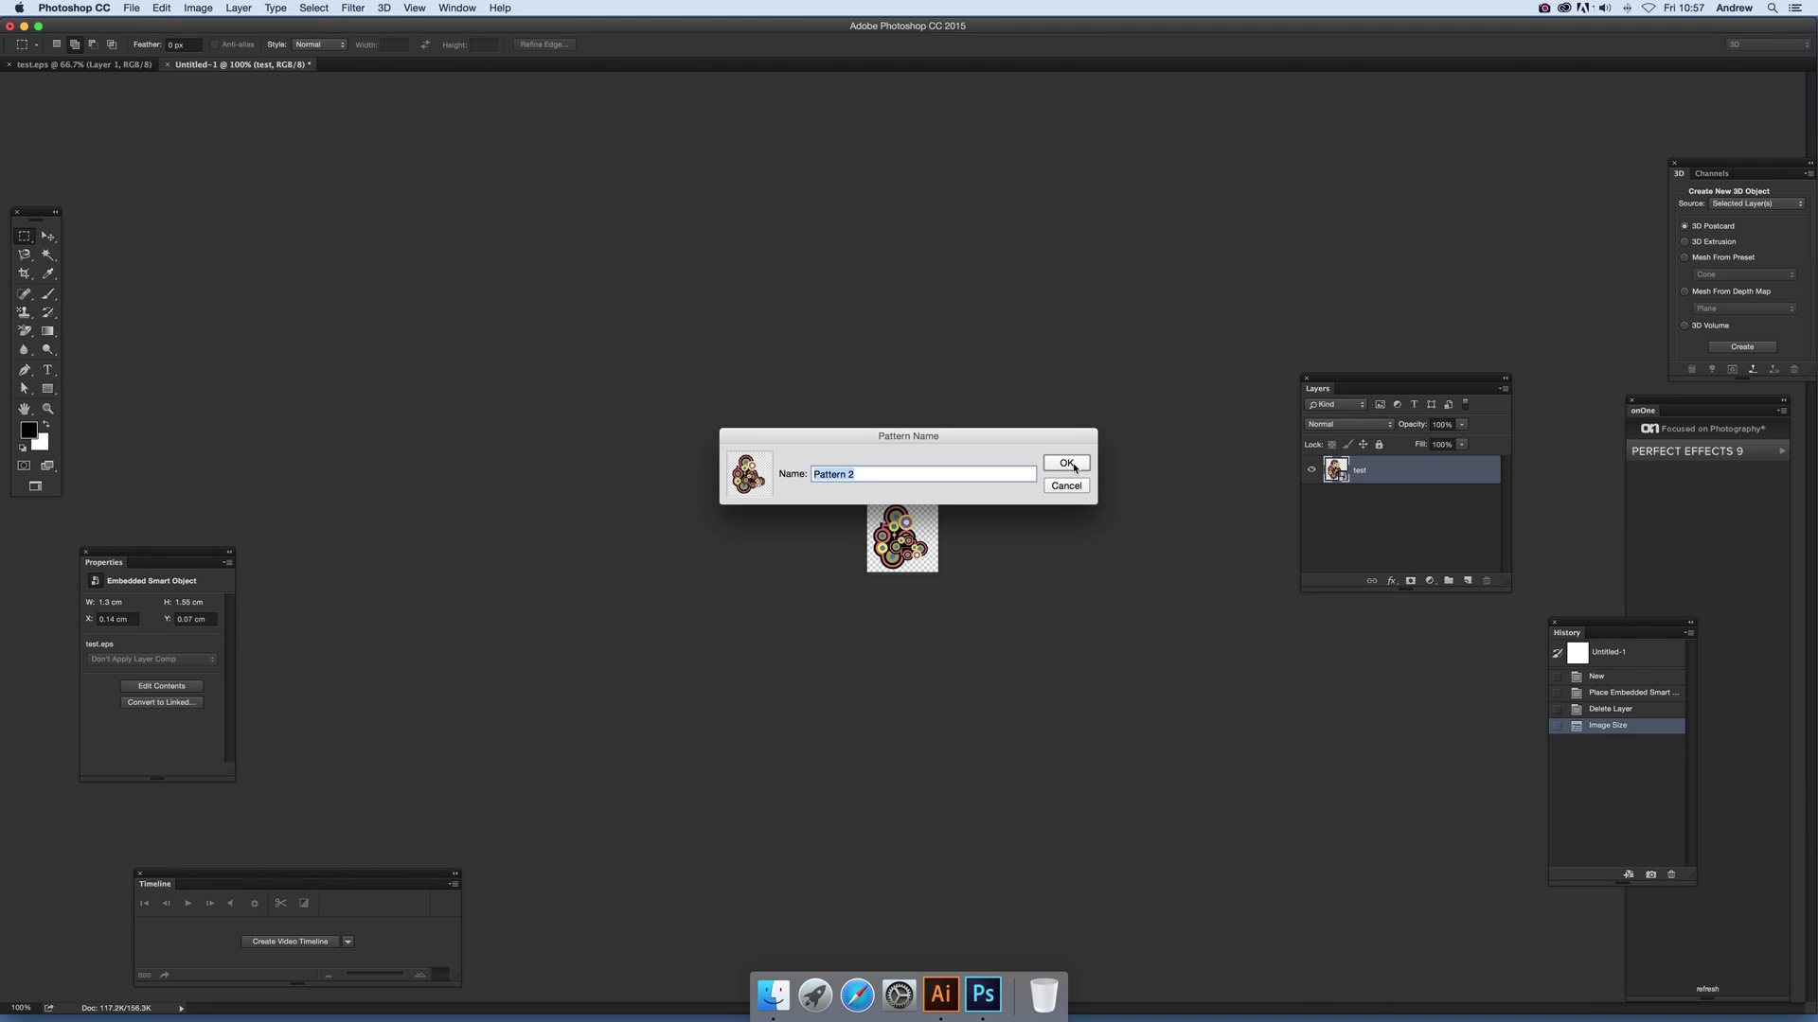
pyautogui.click(1067, 464)
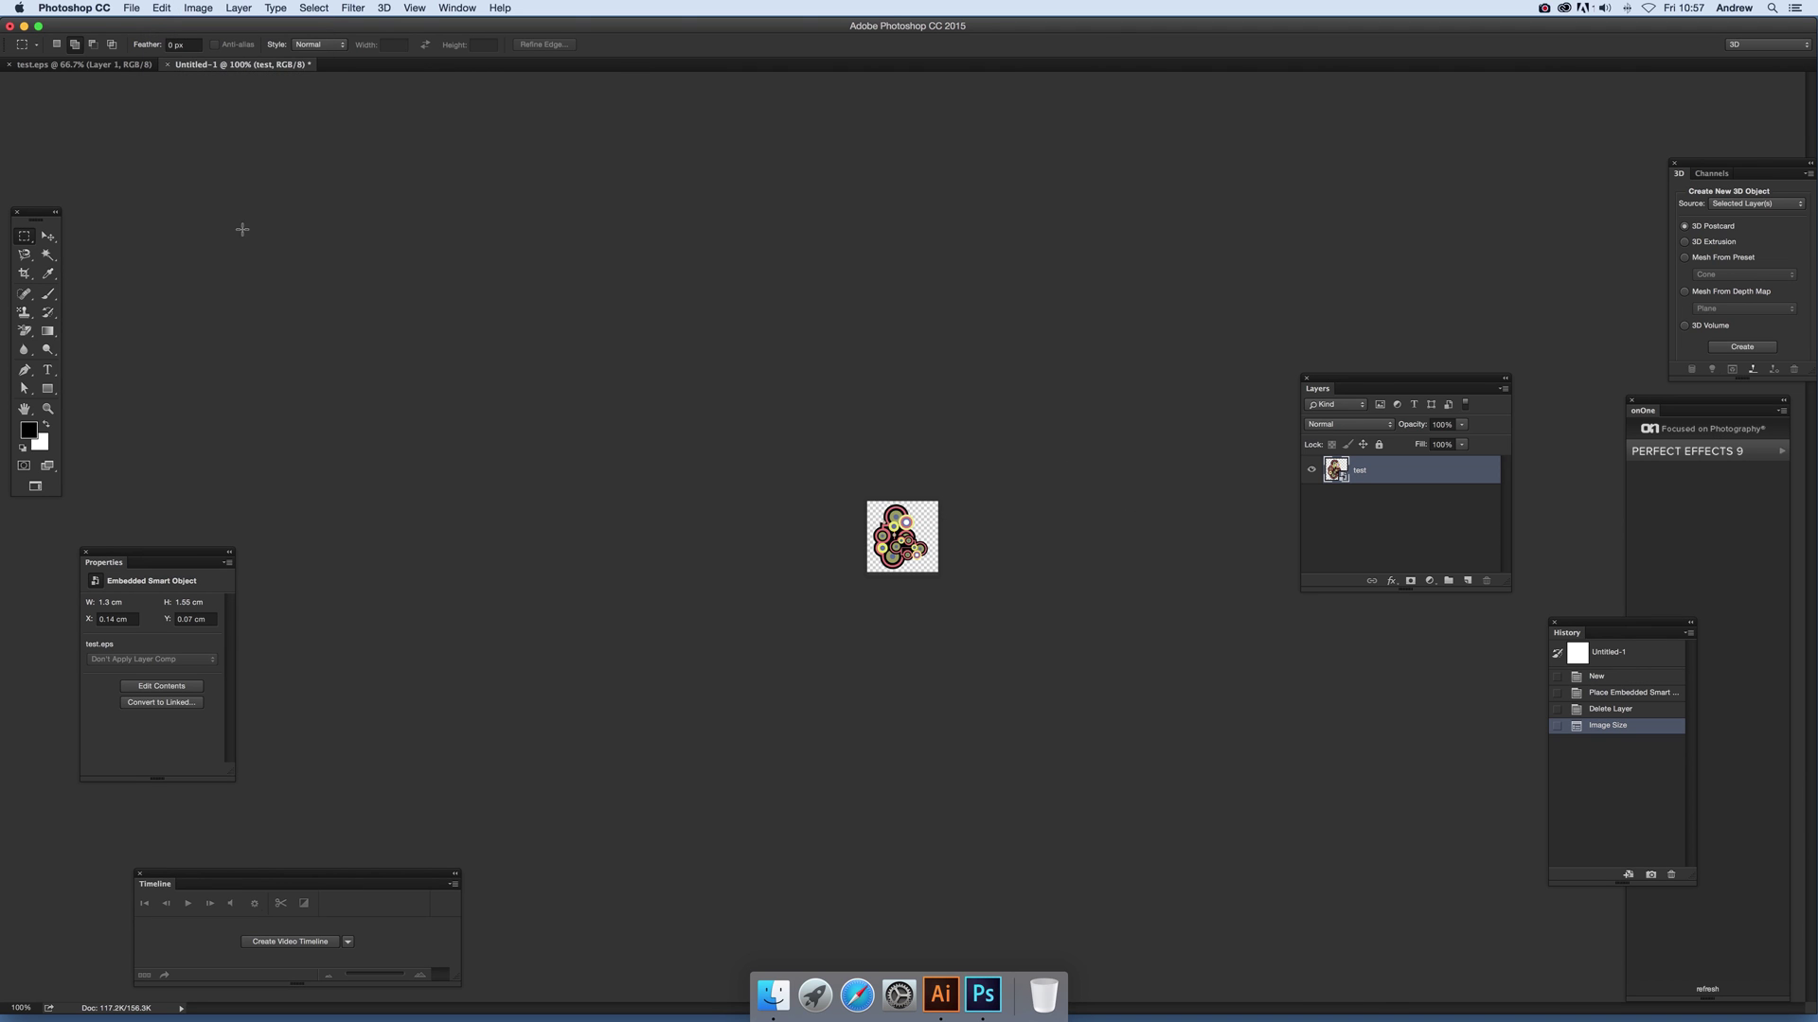
# Switch to test.eps and flatten it into a single Background layer.
pyautogui.click(86, 65)
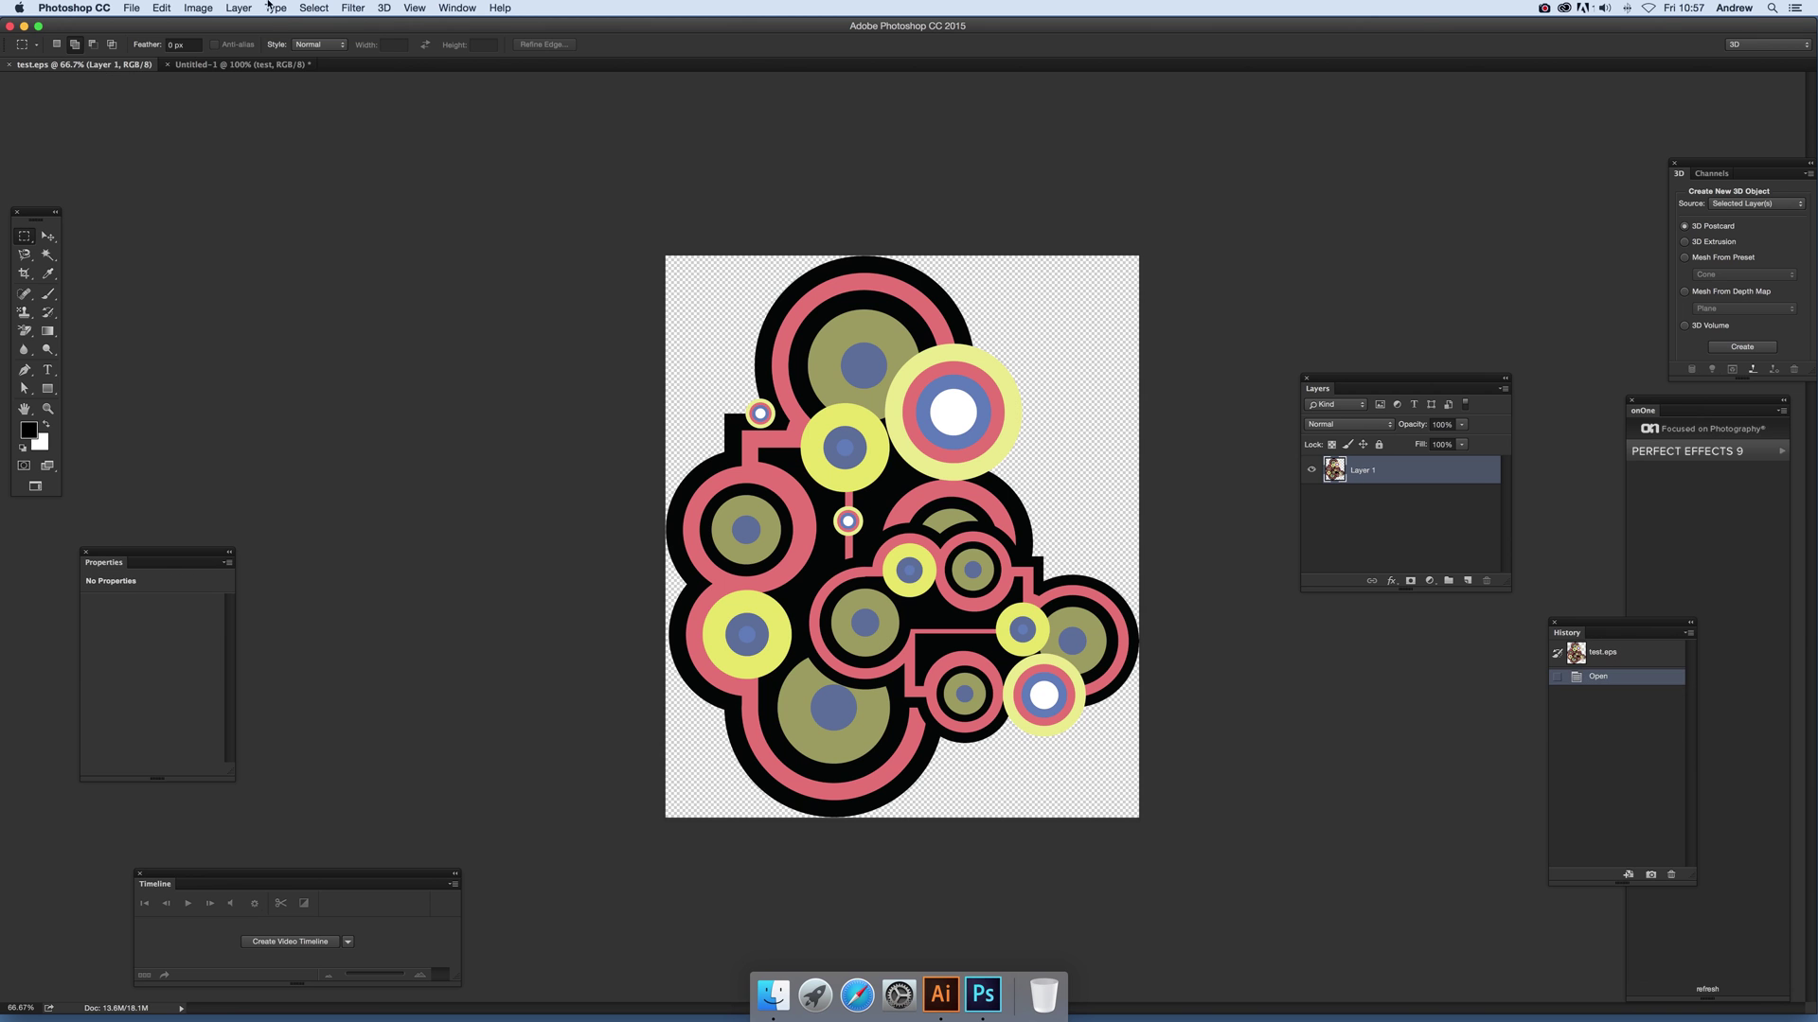
pyautogui.click(239, 8)
pyautogui.click(275, 547)
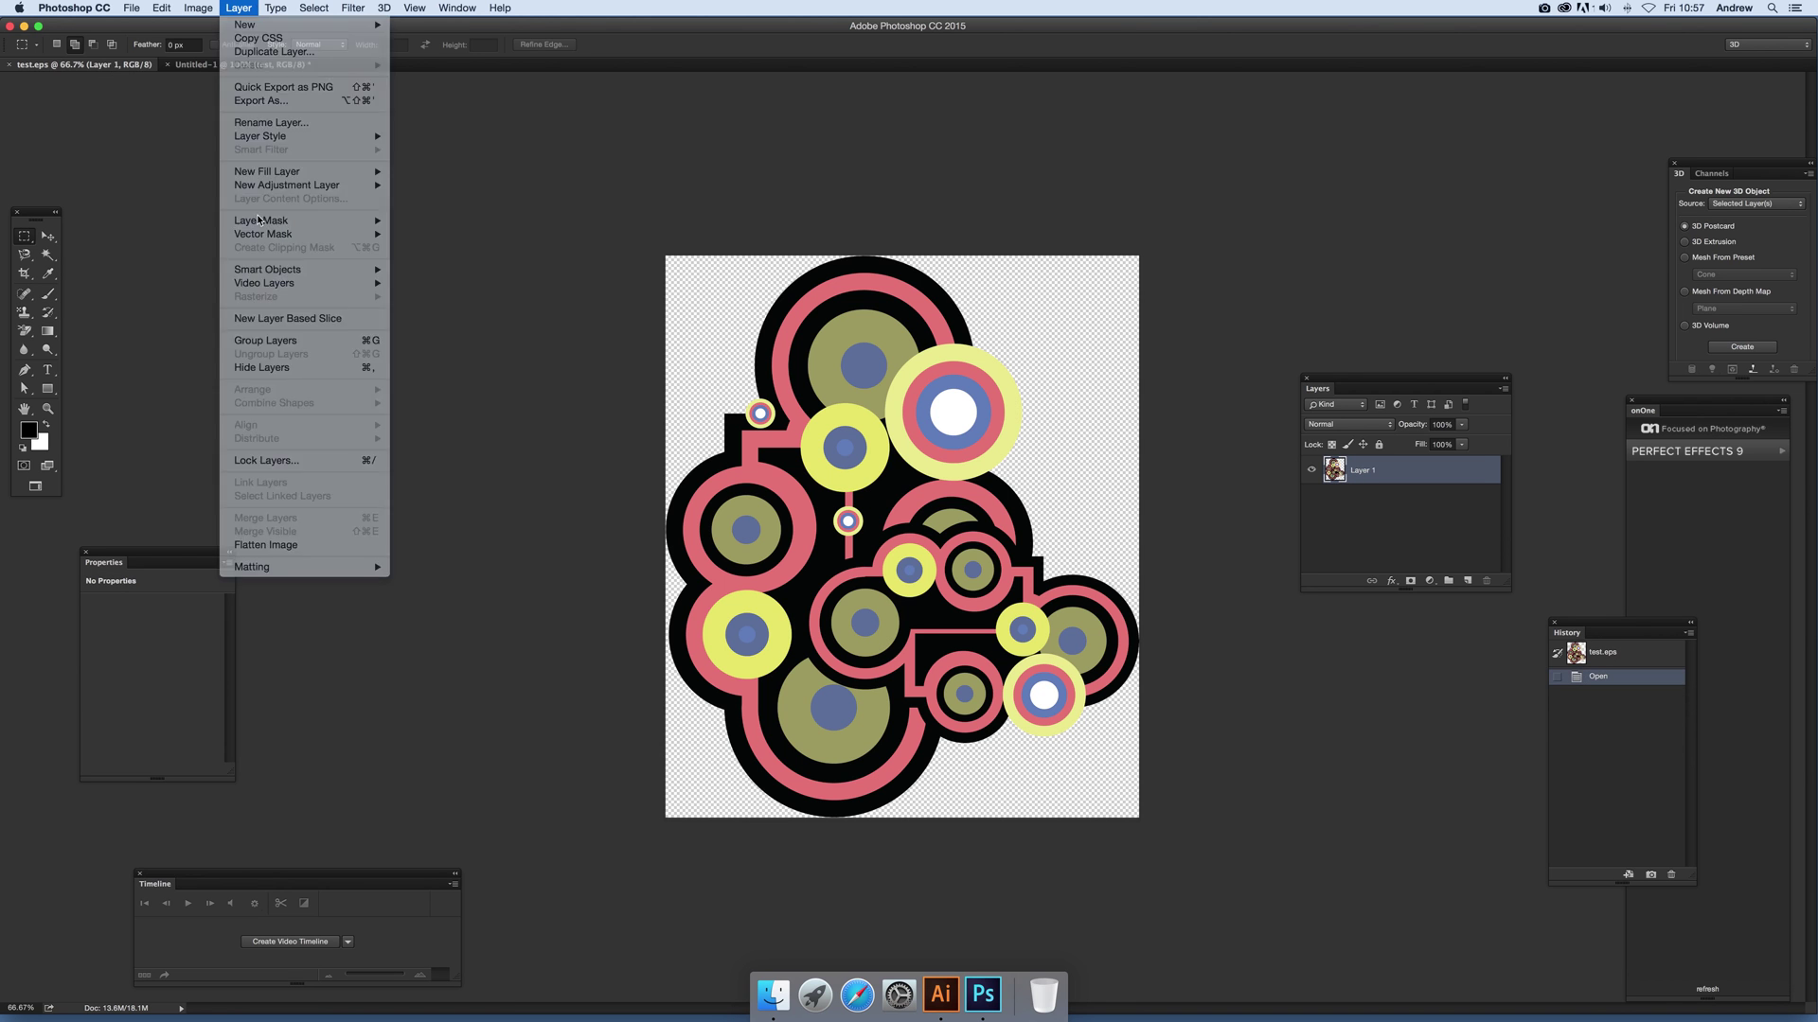
# Fill the whole test.eps canvas with the black foreground colour.
pyautogui.click(166, 9)
pyautogui.click(189, 223)
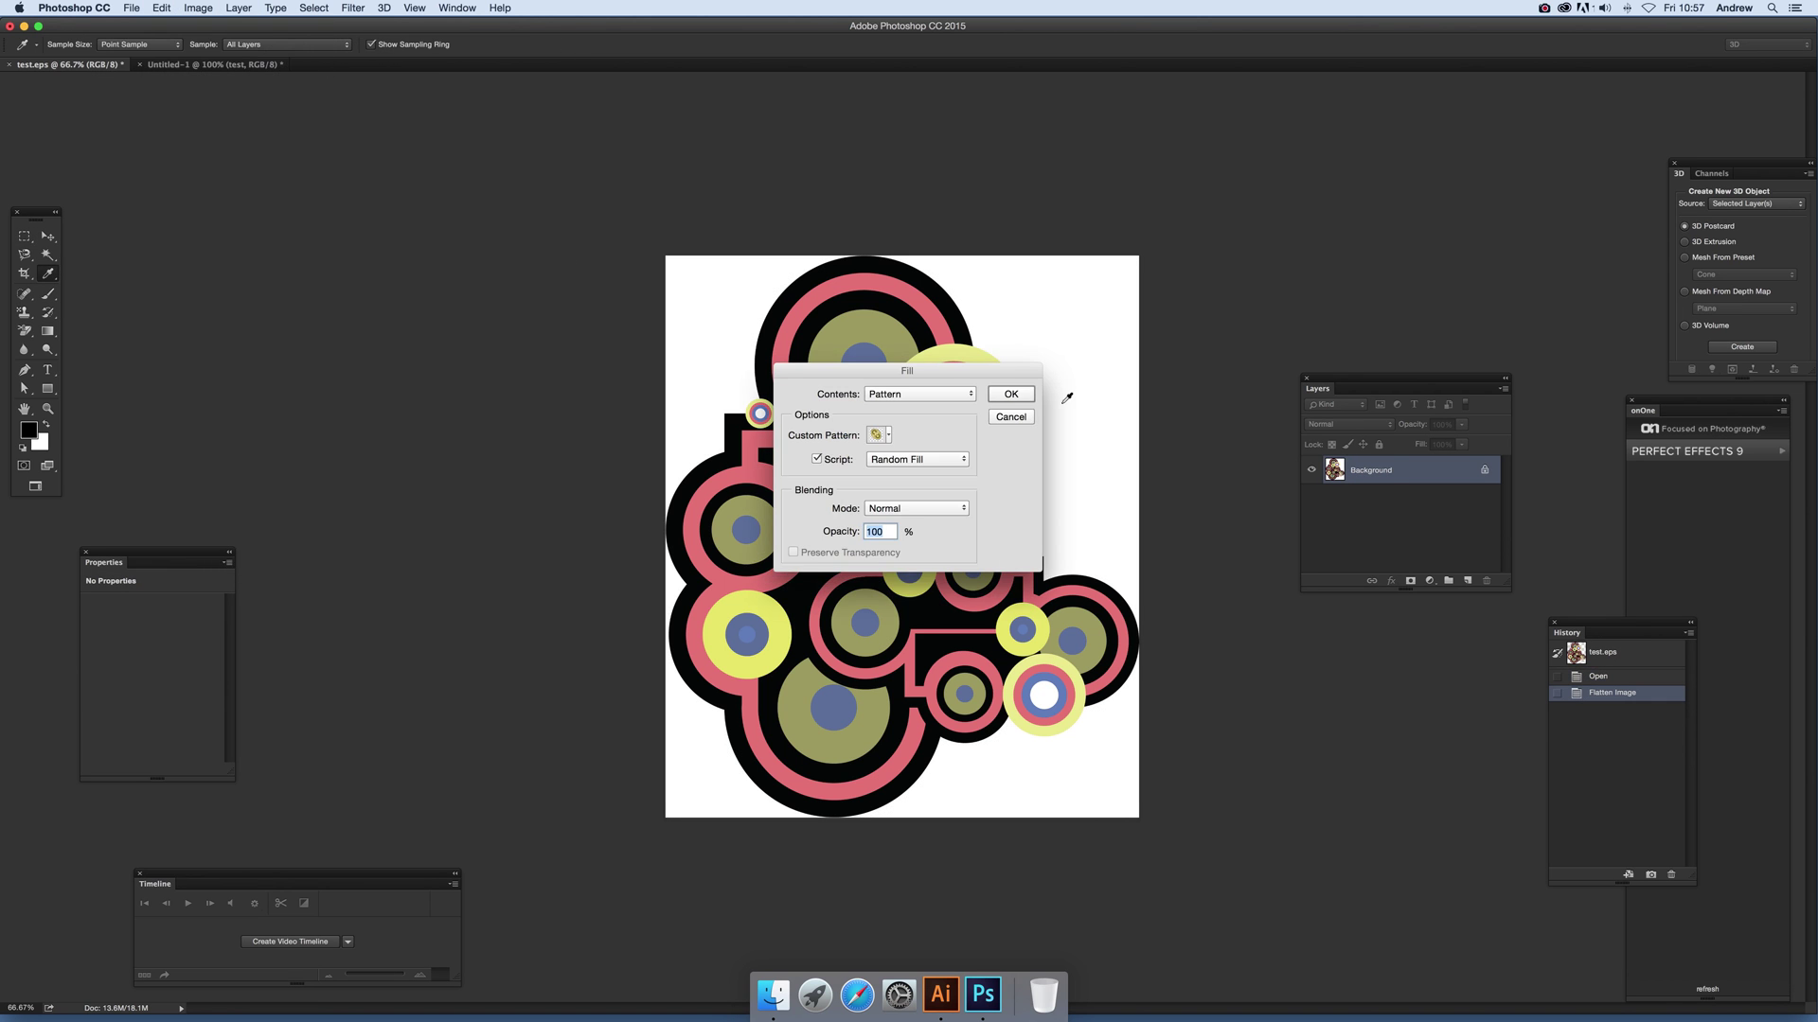
pyautogui.click(919, 394)
pyautogui.click(924, 335)
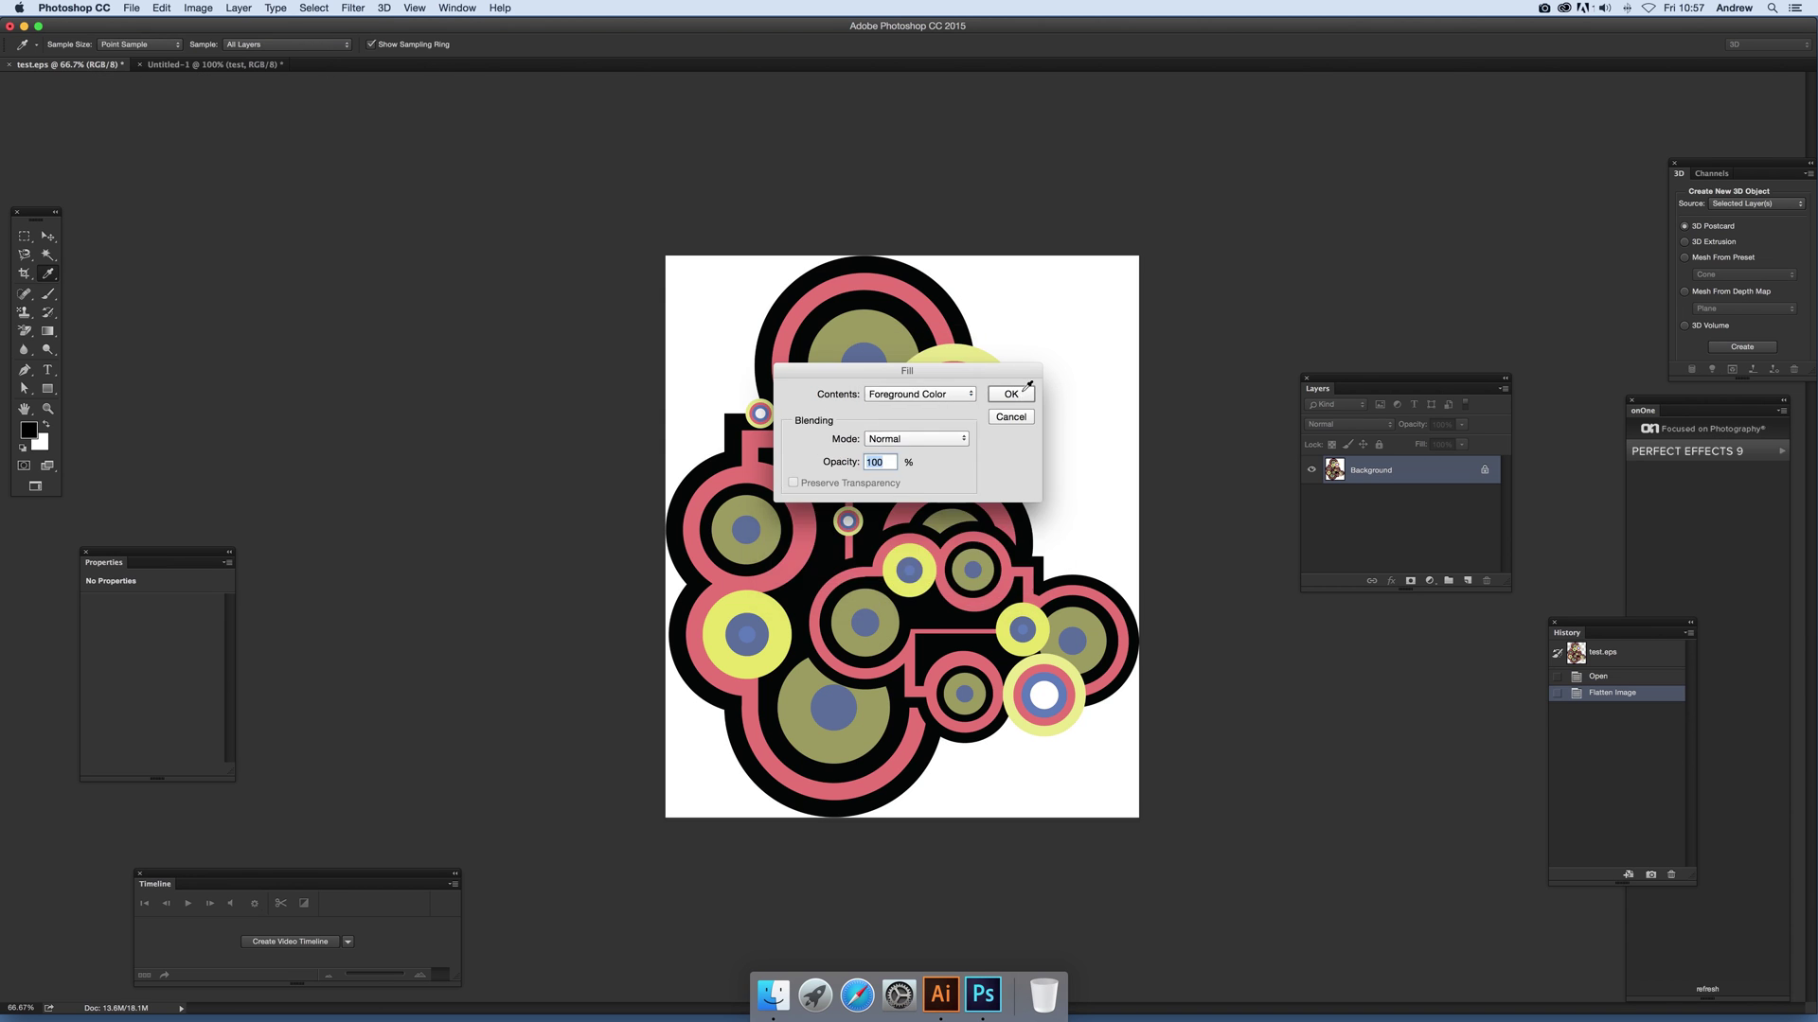
pyautogui.click(1026, 388)
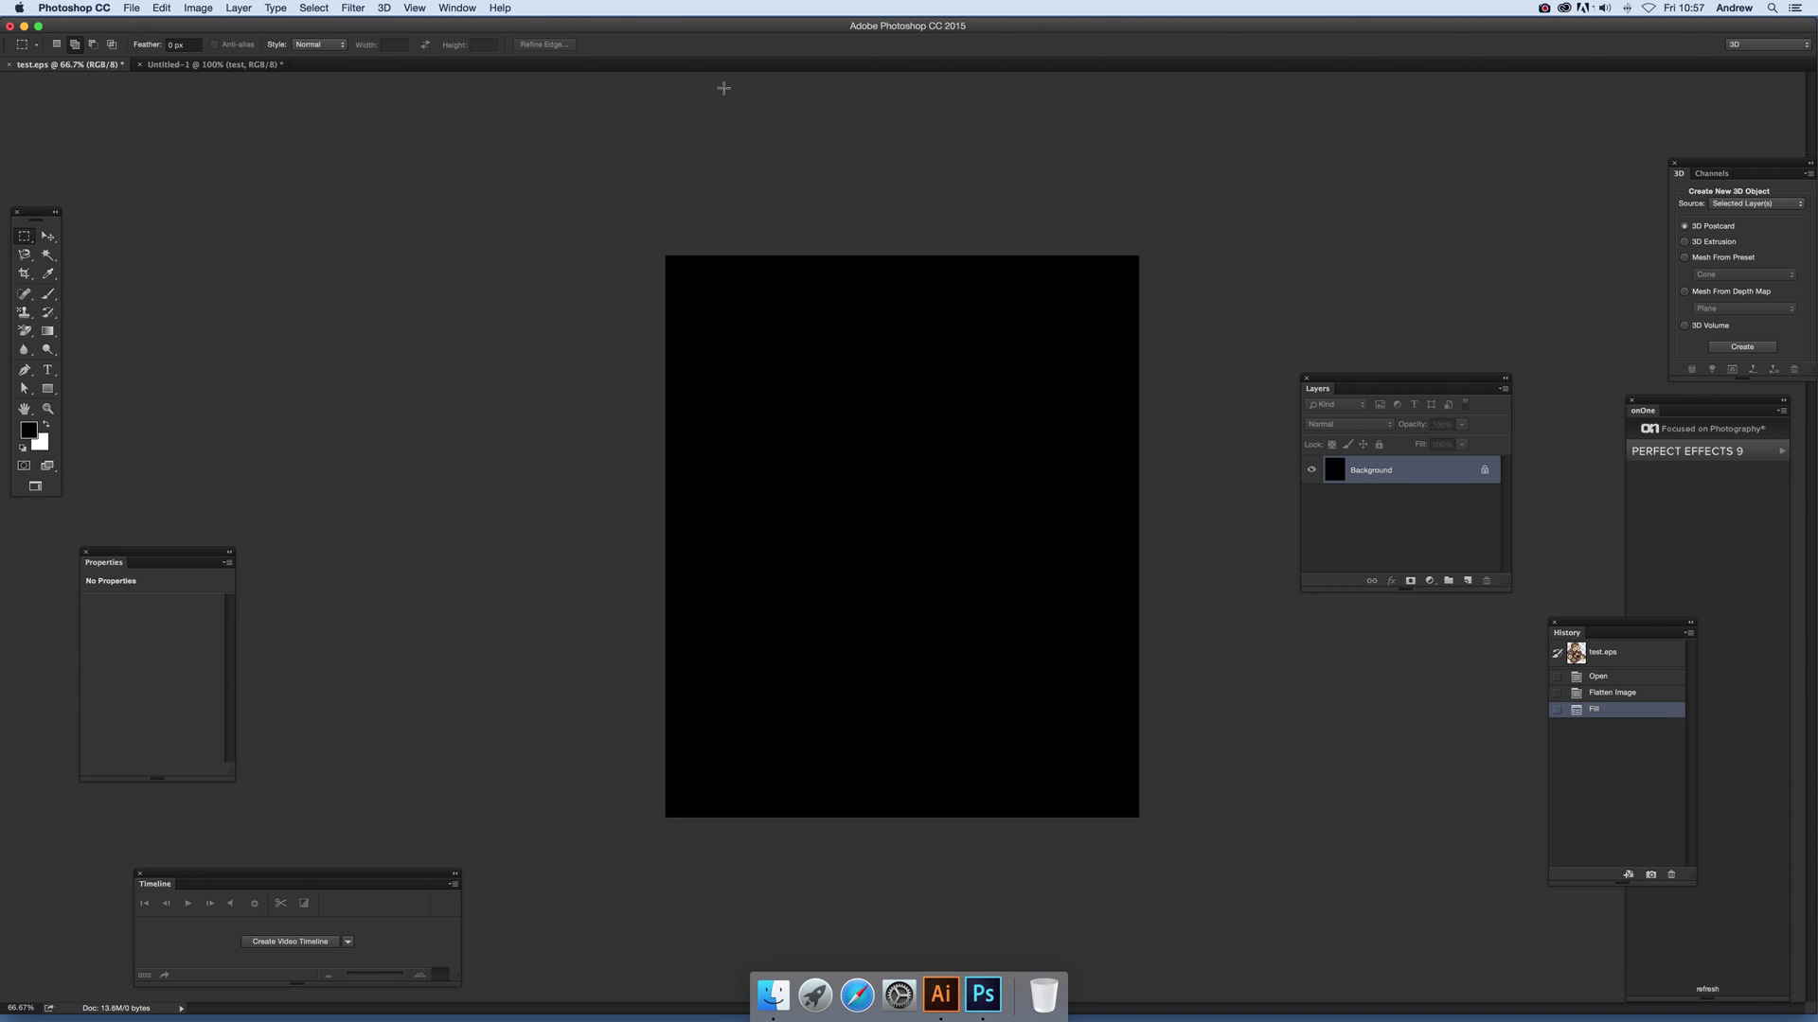
pyautogui.click(160, 9)
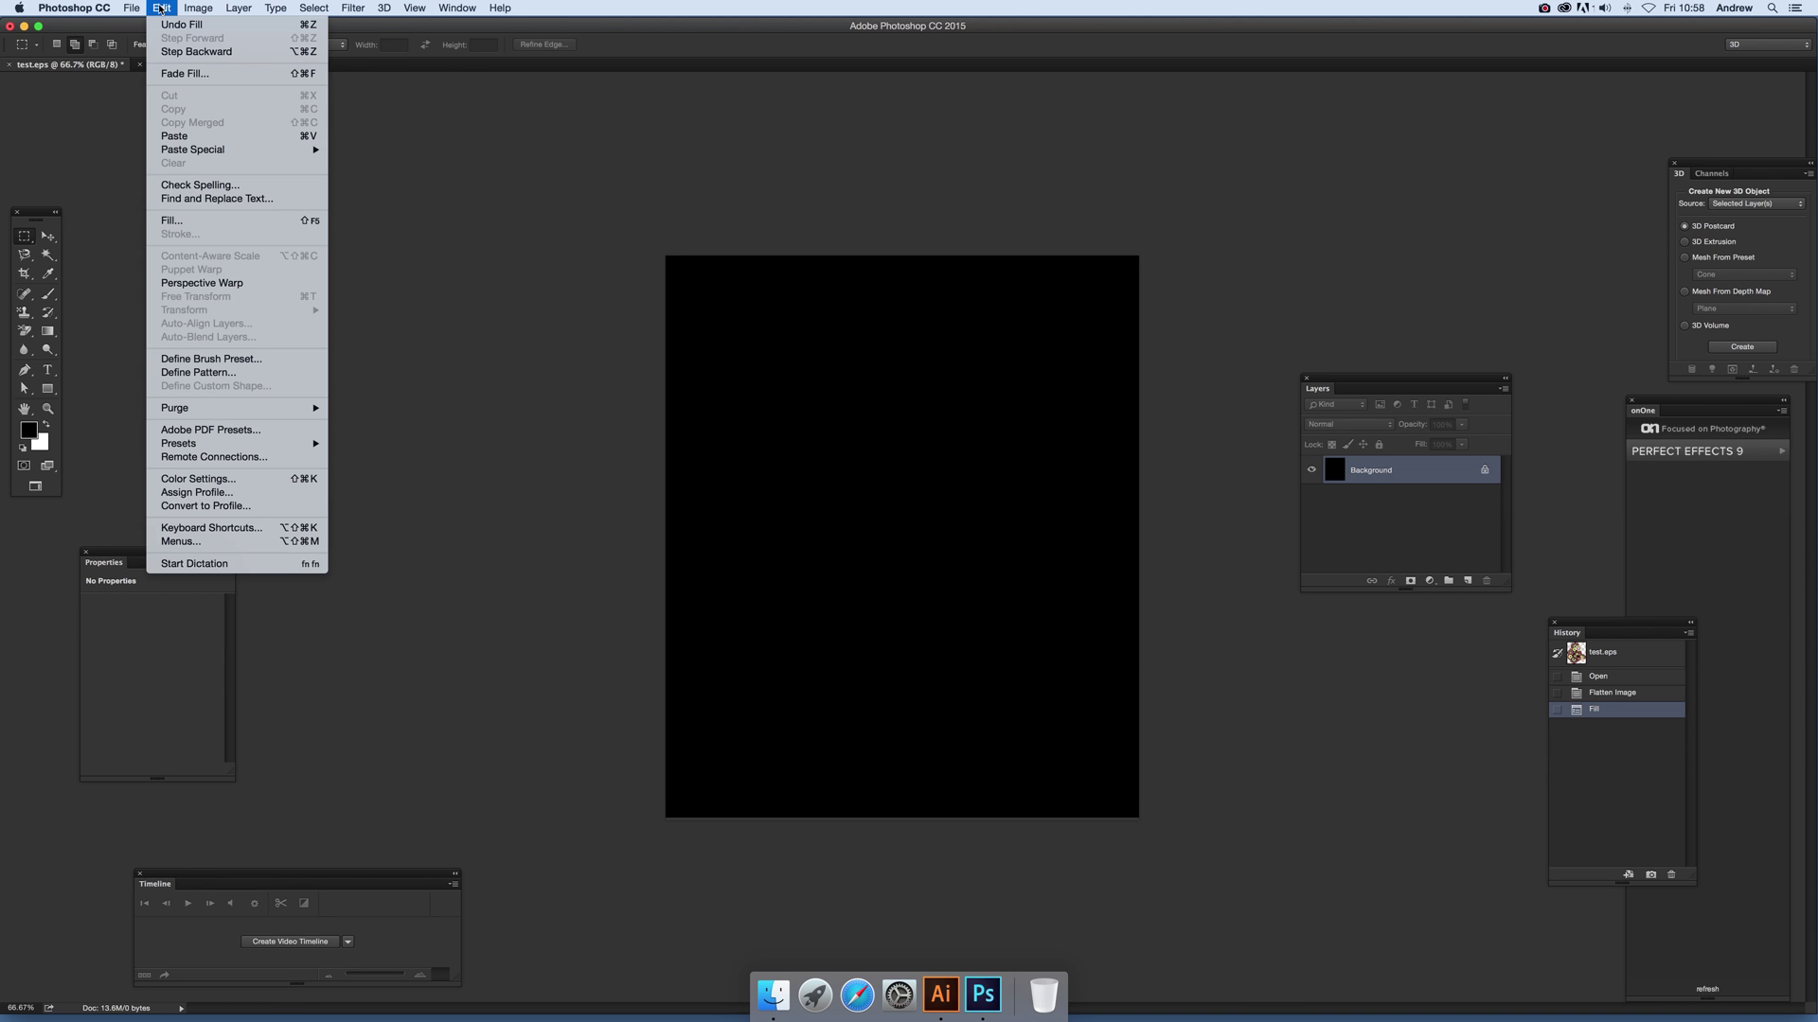
# Set Fill contents to Pattern with the new circle design as the custom pattern.
pyautogui.click(172, 221)
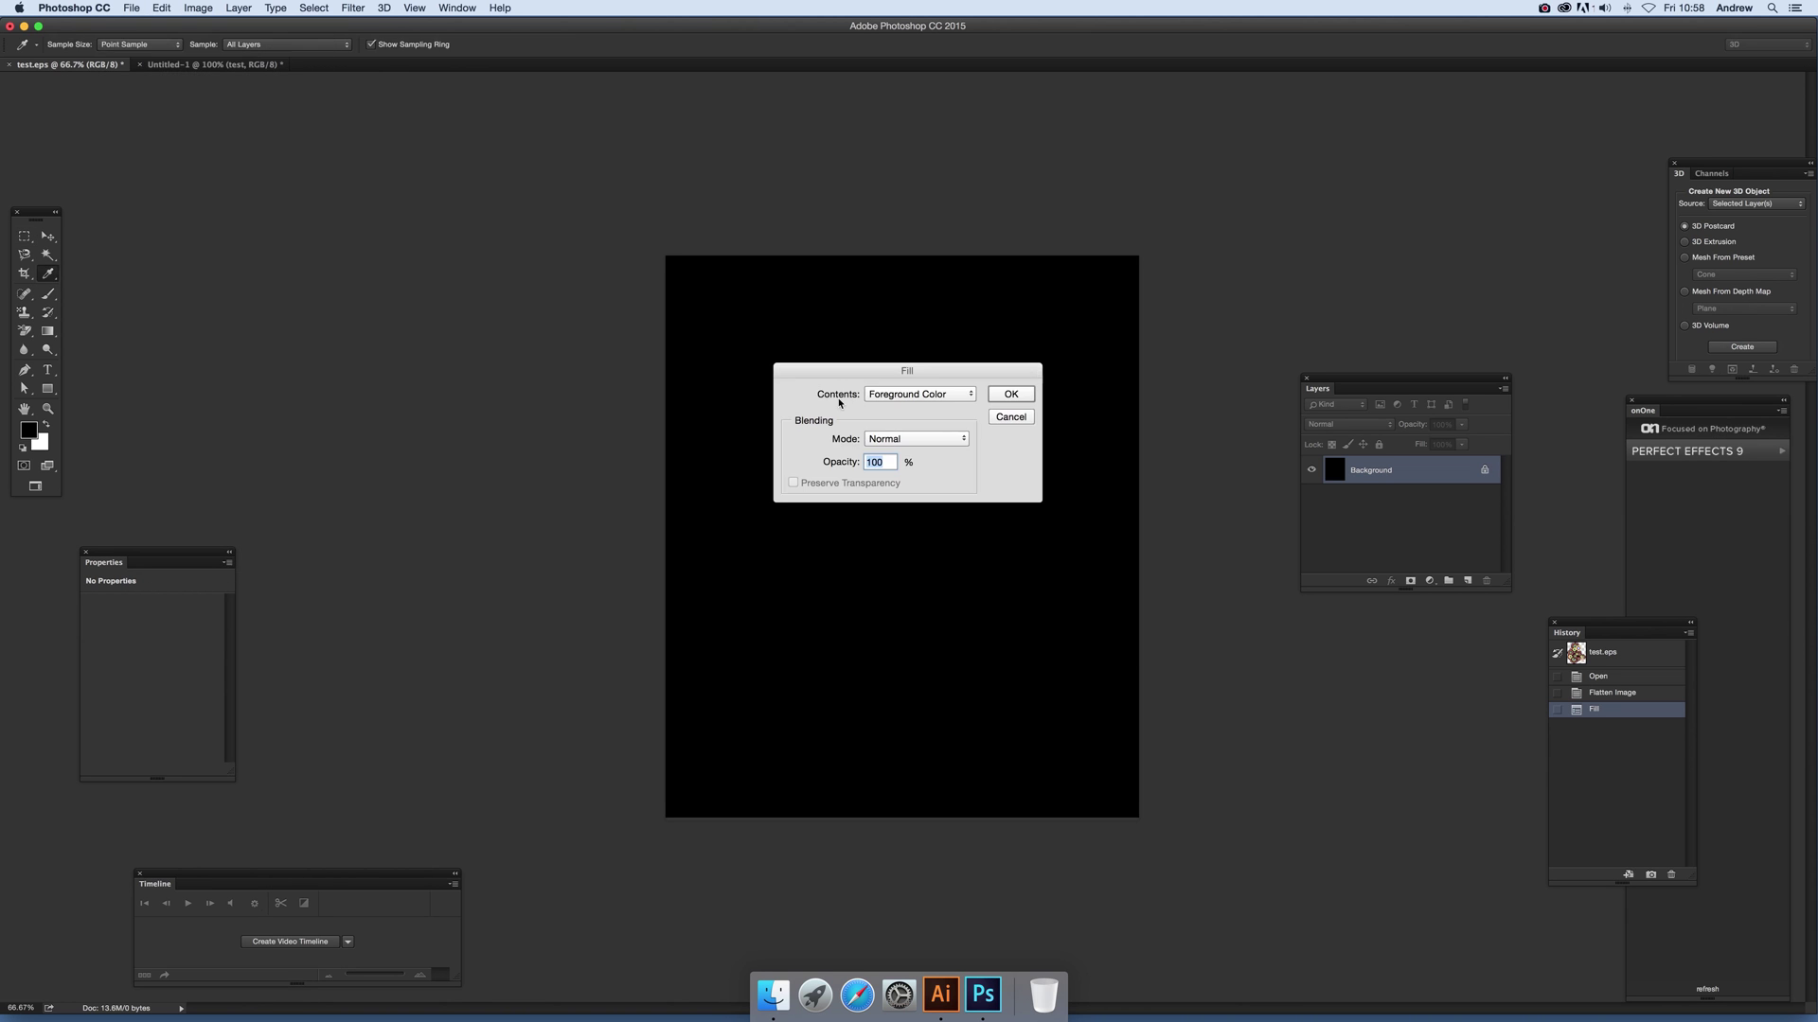
pyautogui.click(914, 394)
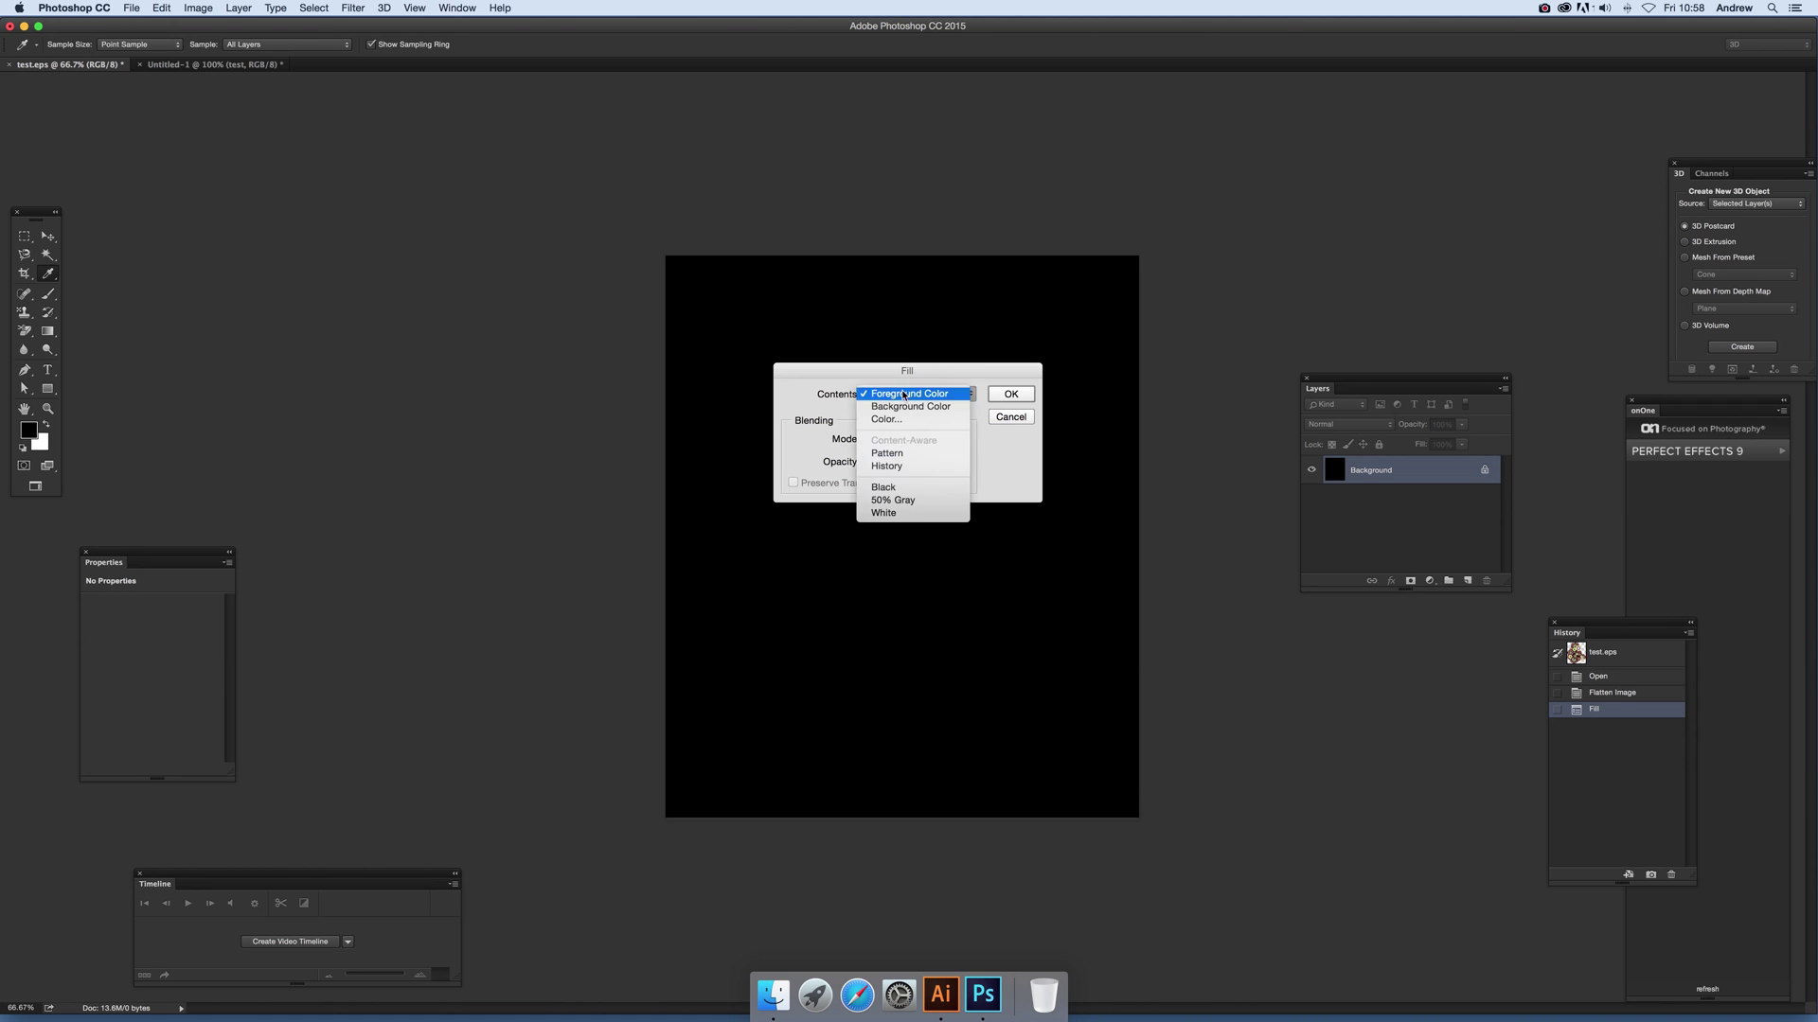
pyautogui.click(889, 454)
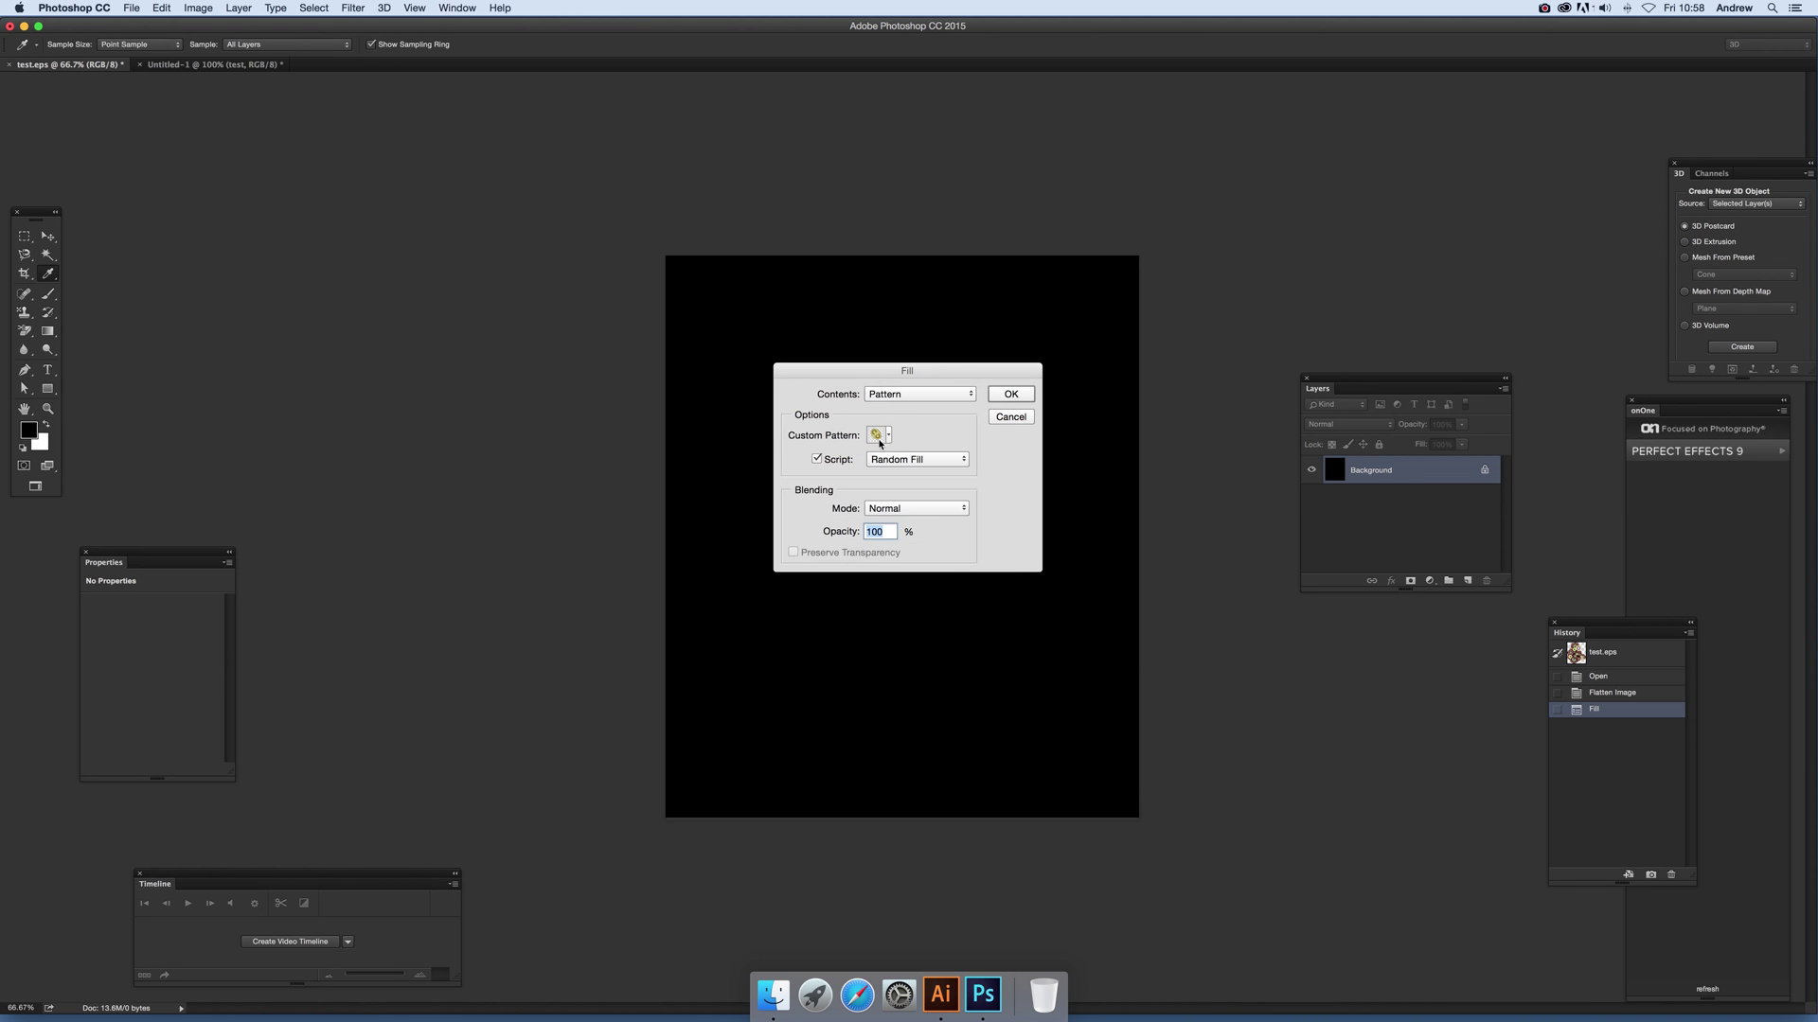
pyautogui.click(888, 436)
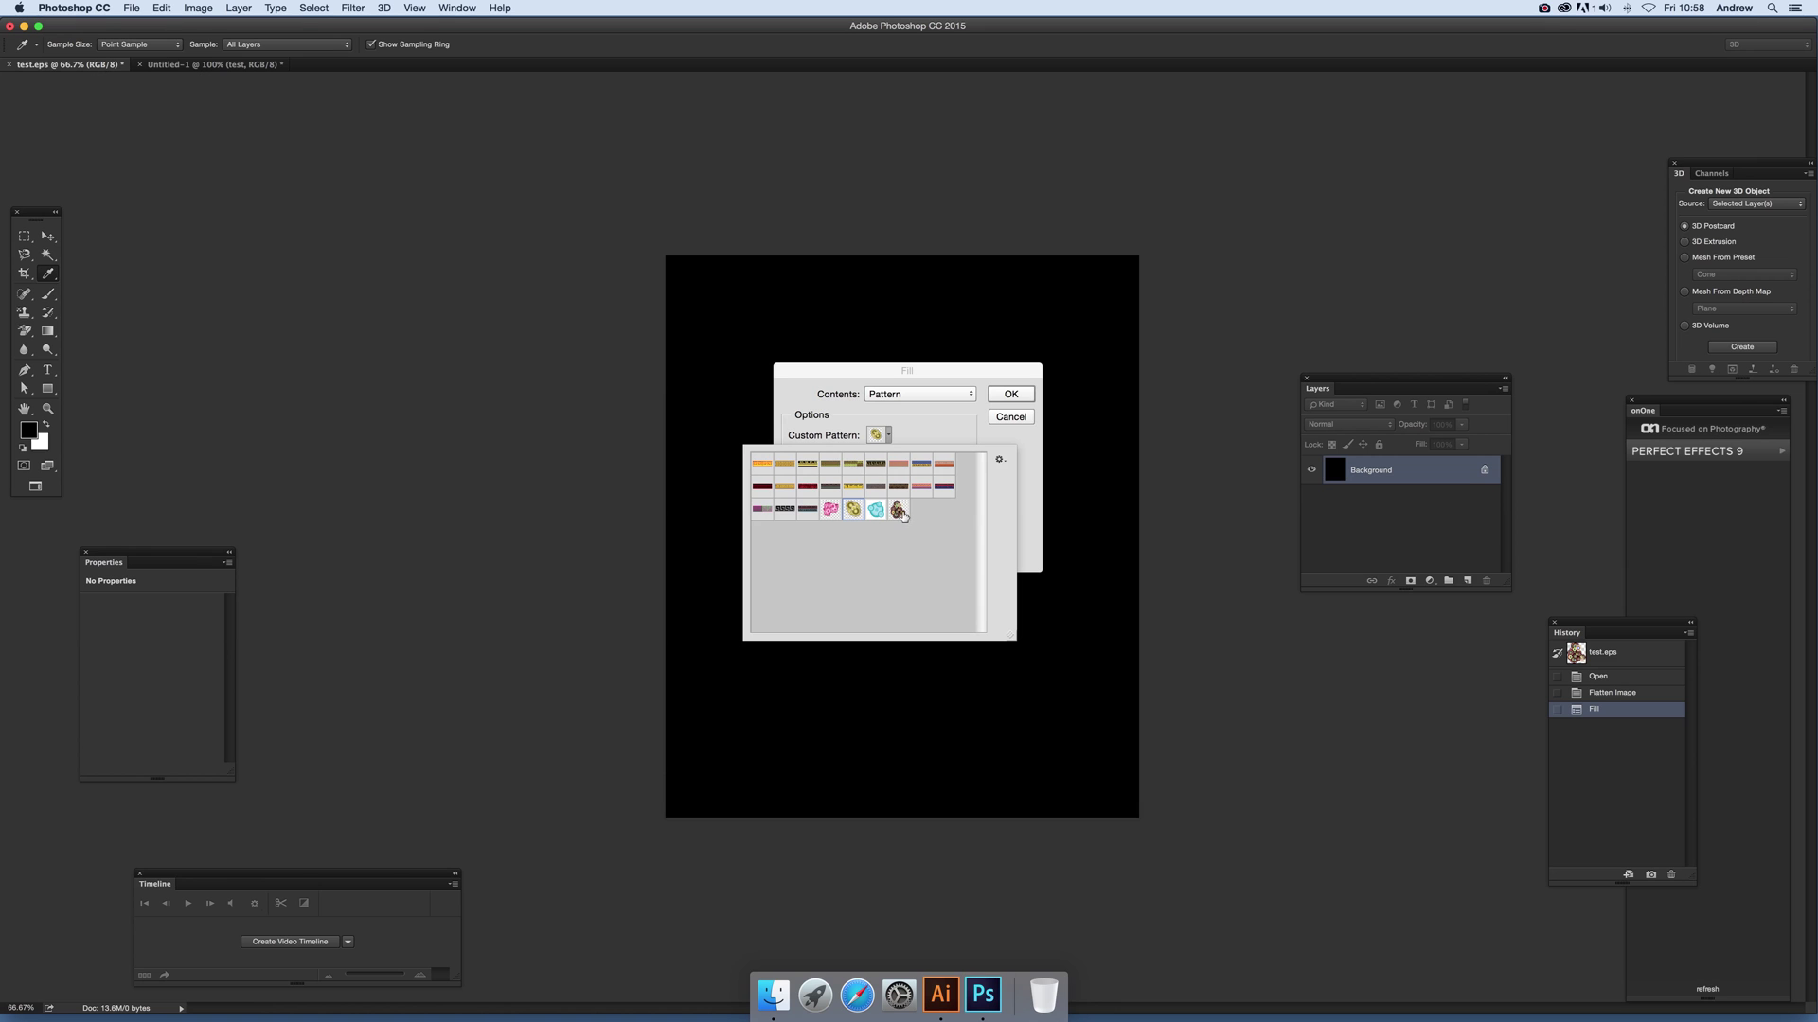
pyautogui.click(899, 512)
pyautogui.click(939, 374)
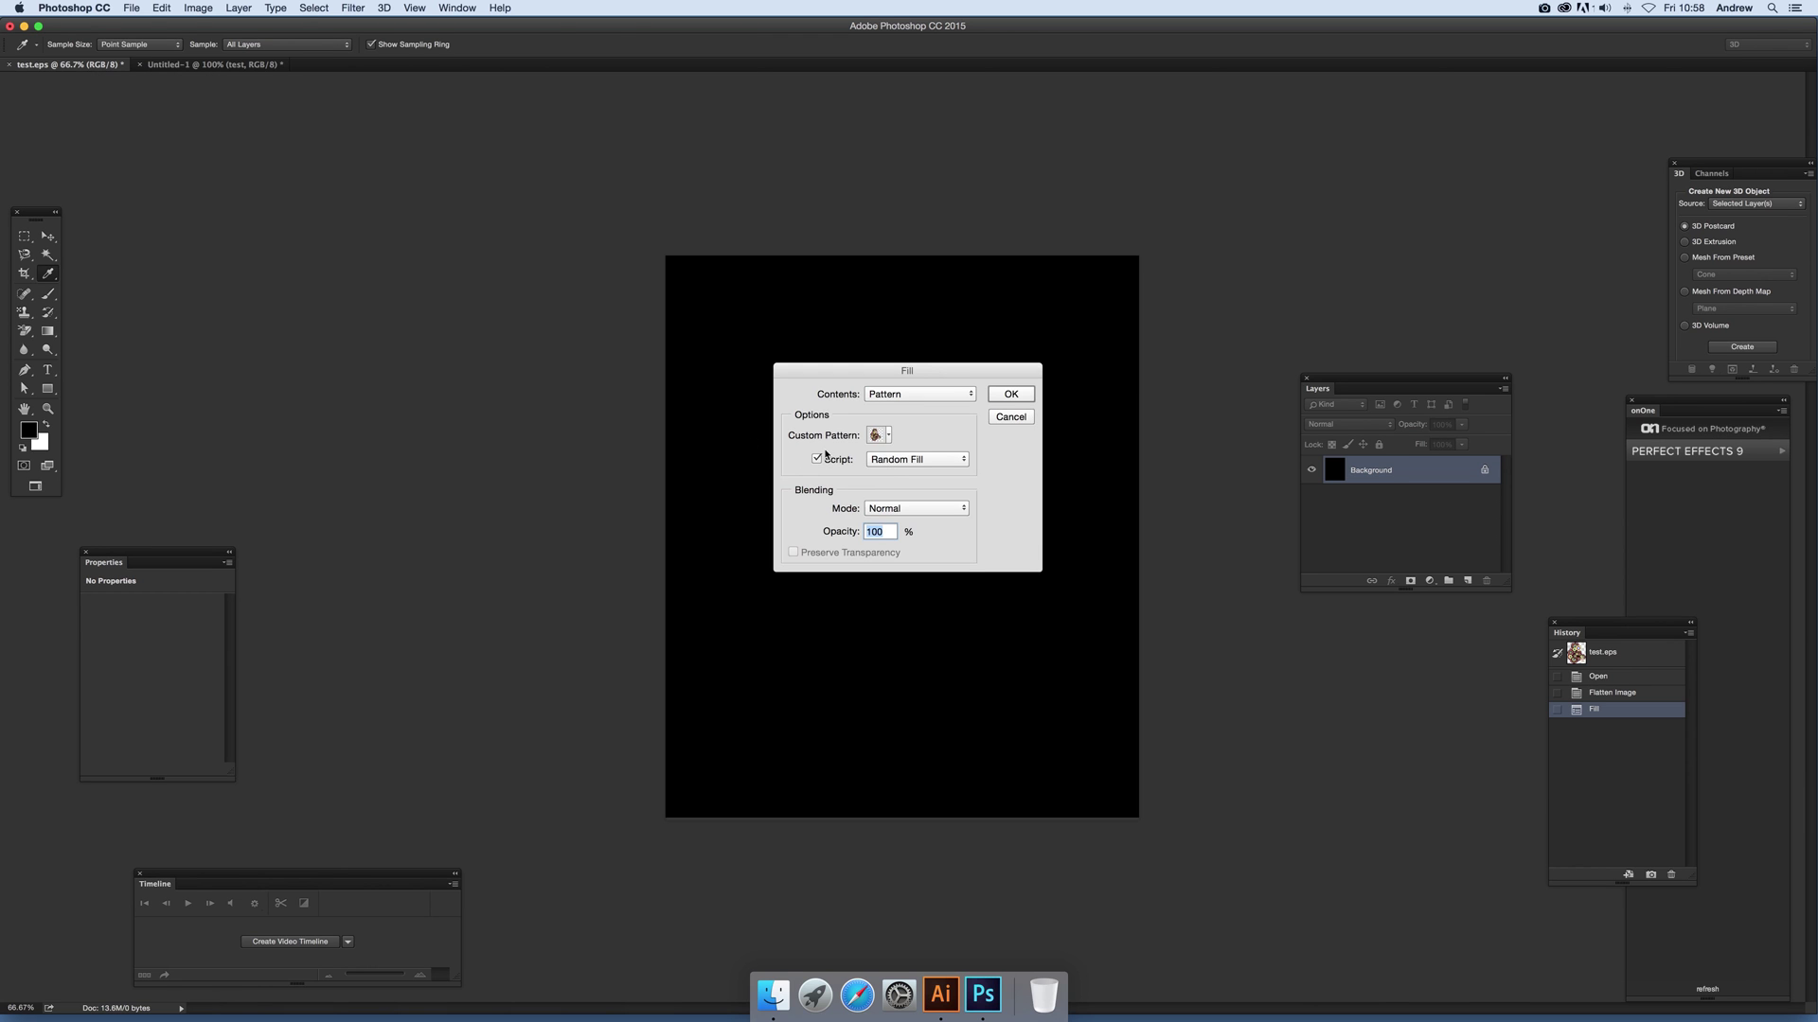
# Choose Random Fill as the script and apply the pattern fill.
pyautogui.click(886, 461)
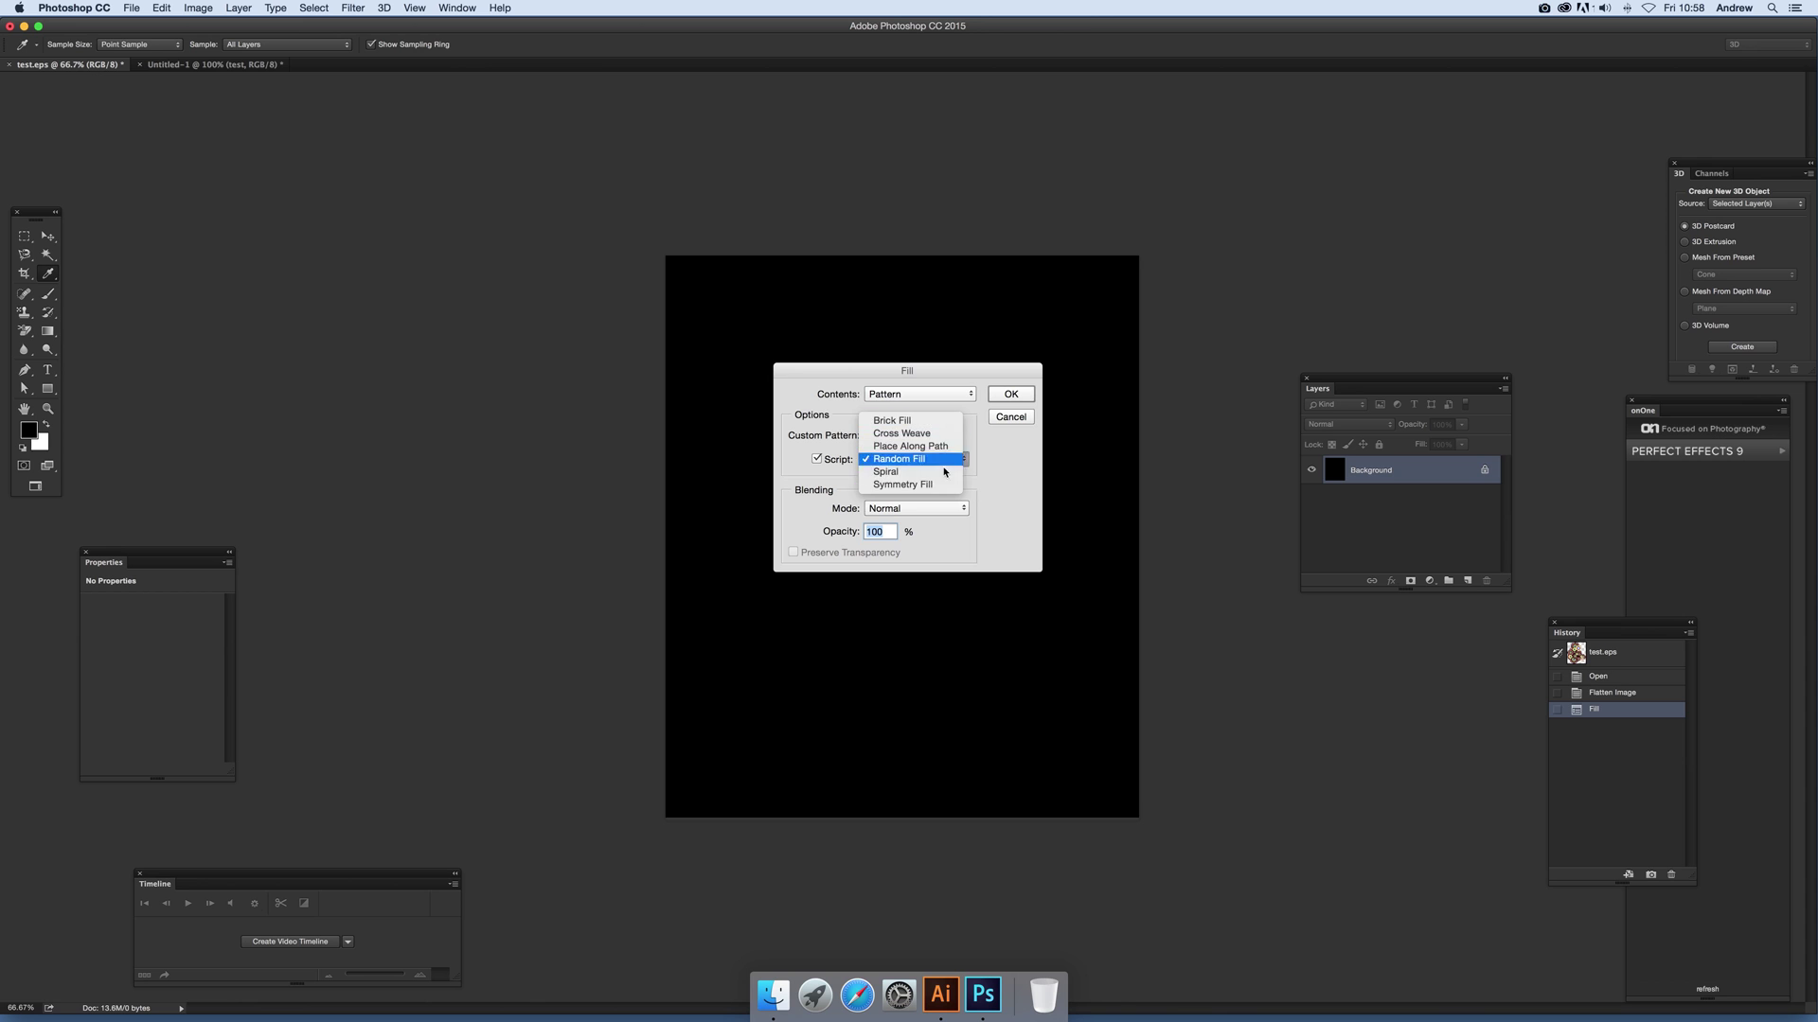
pyautogui.click(1028, 502)
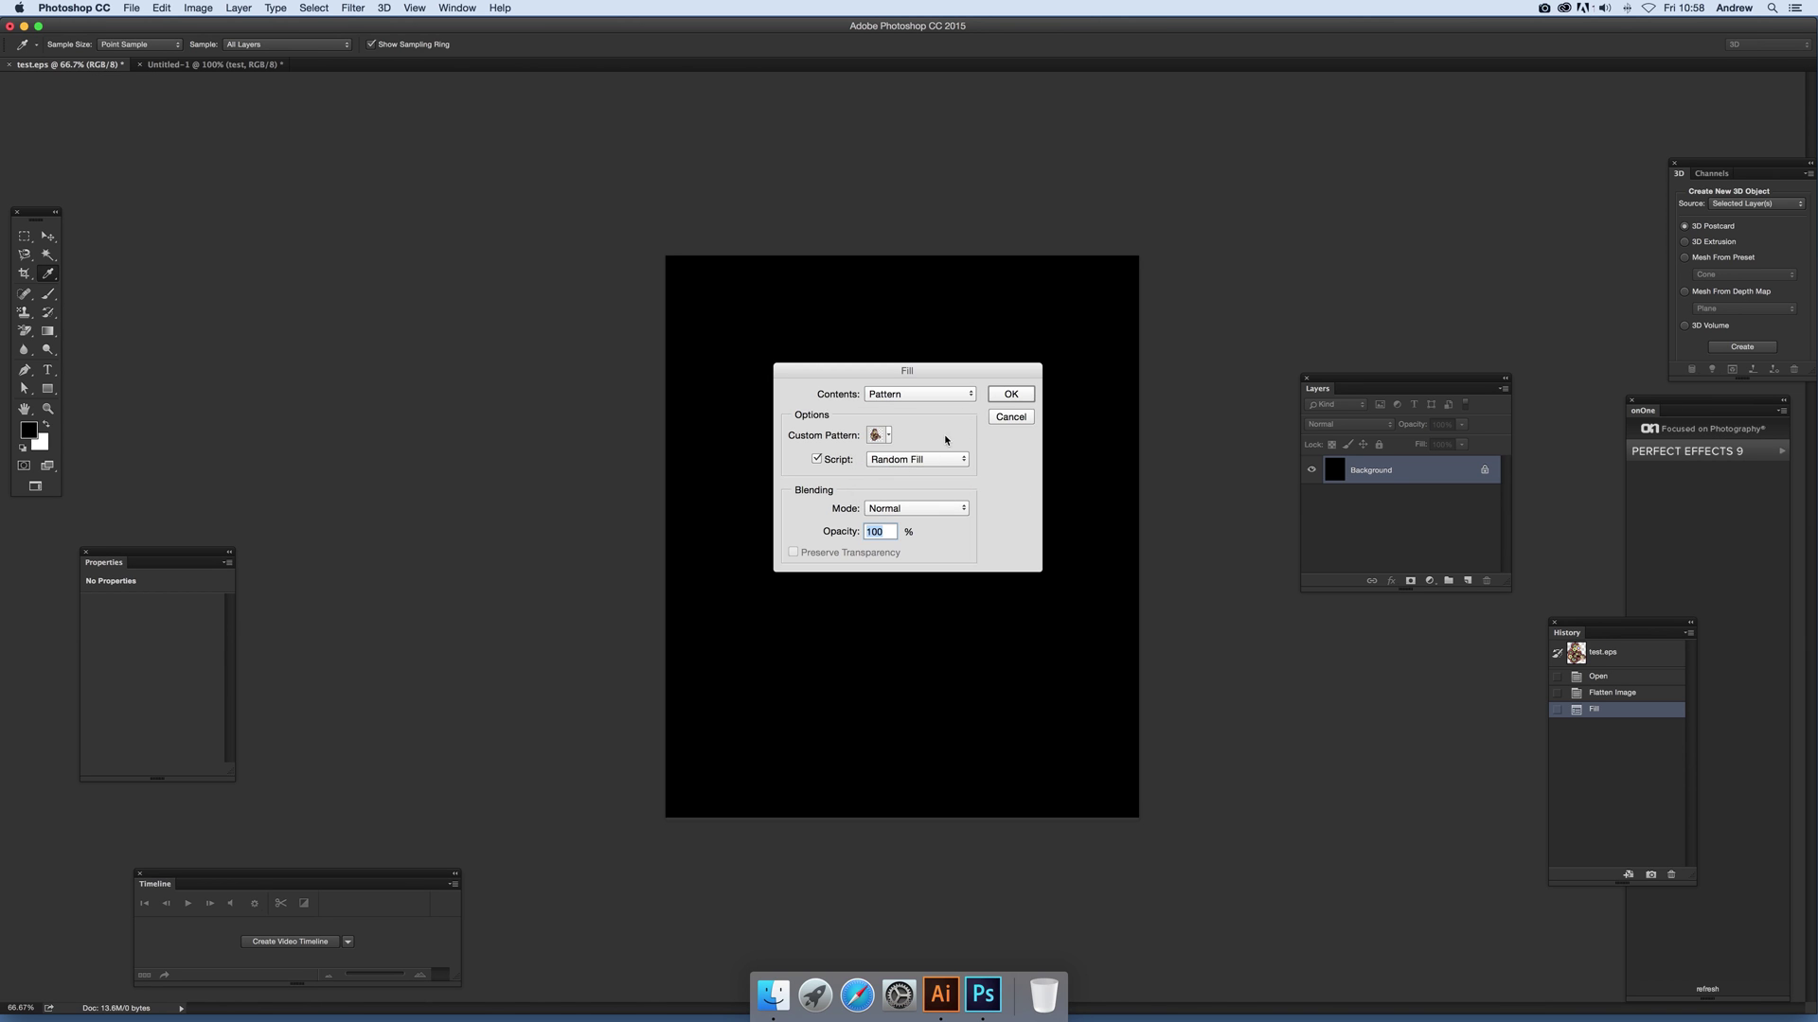
pyautogui.click(916, 461)
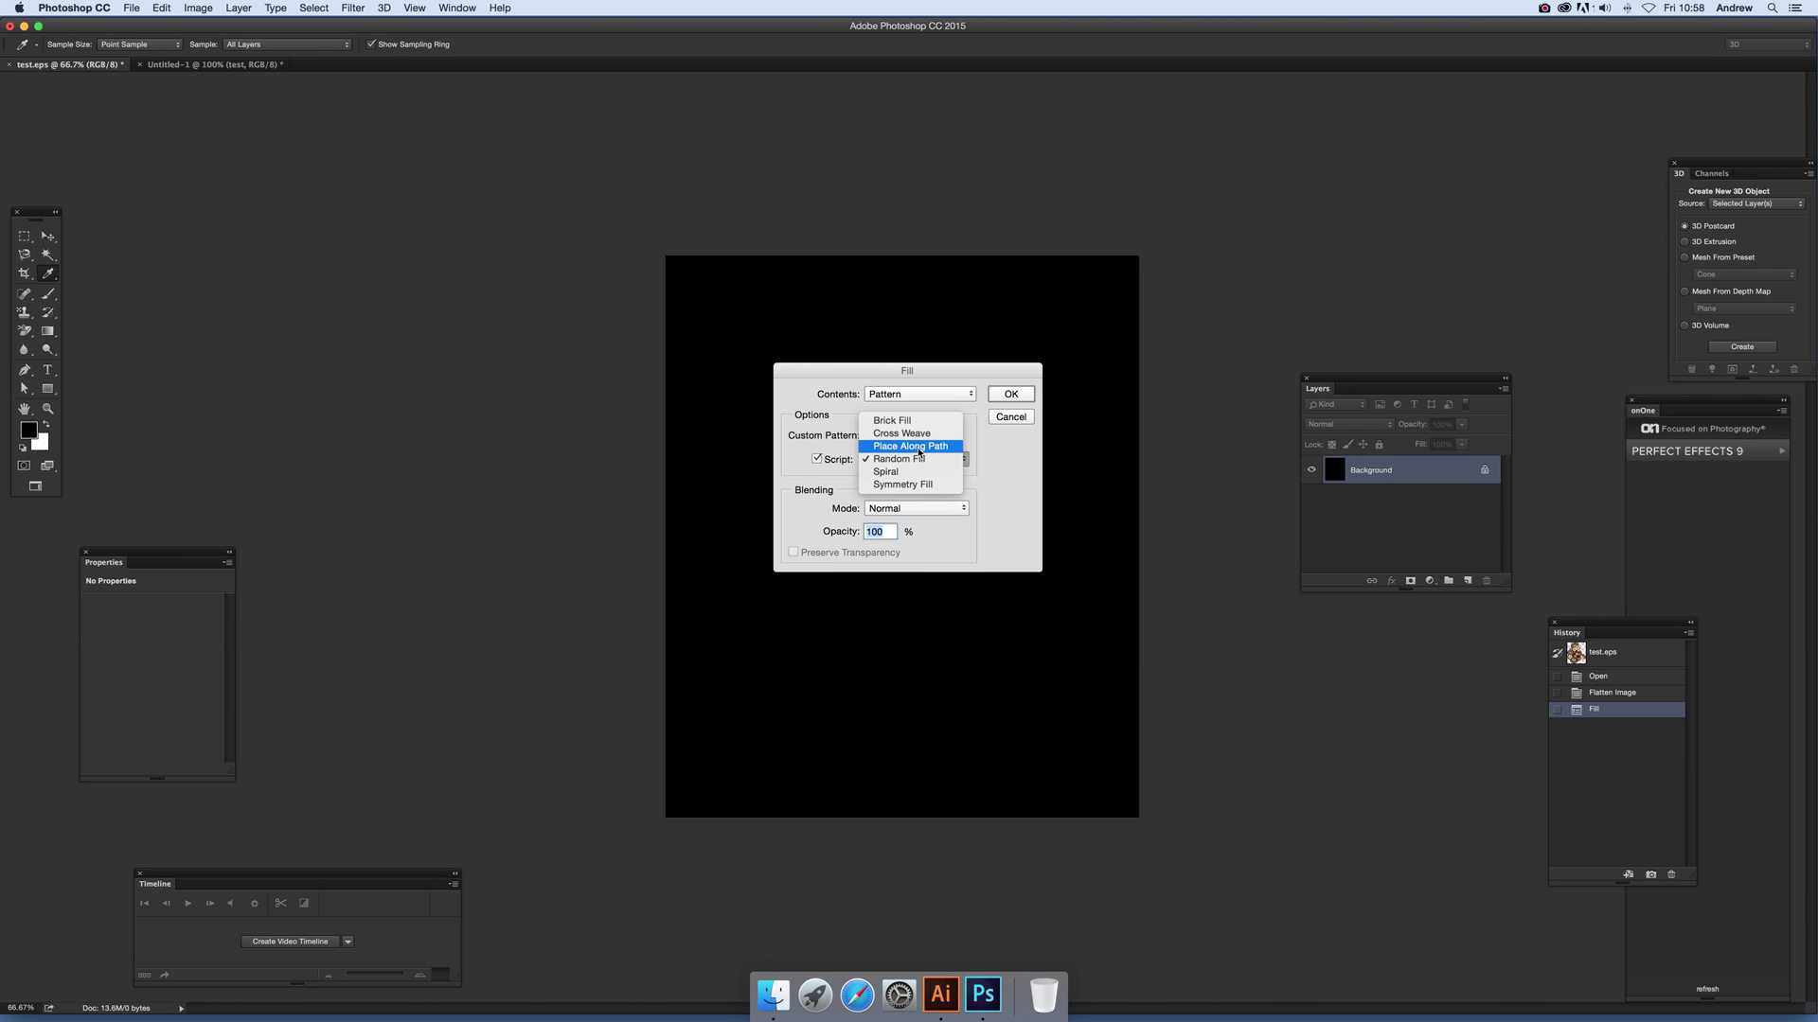
pyautogui.click(1041, 469)
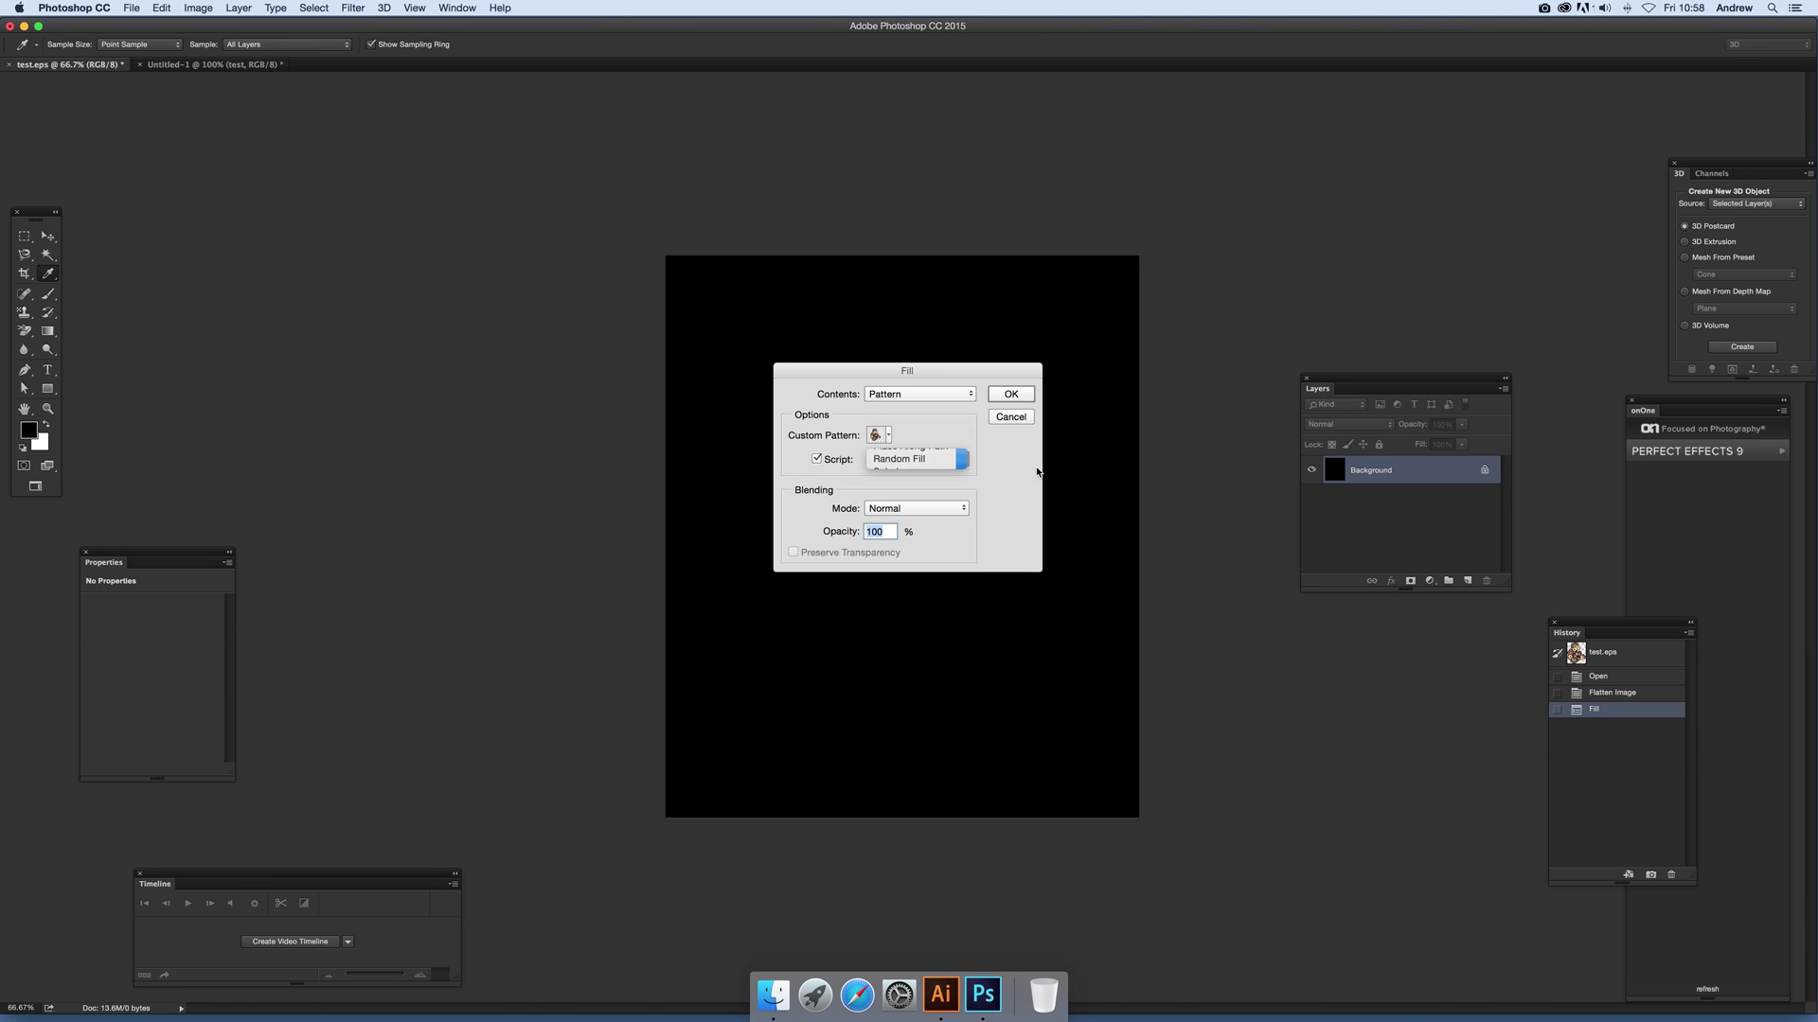
pyautogui.click(1011, 393)
pyautogui.press('m')
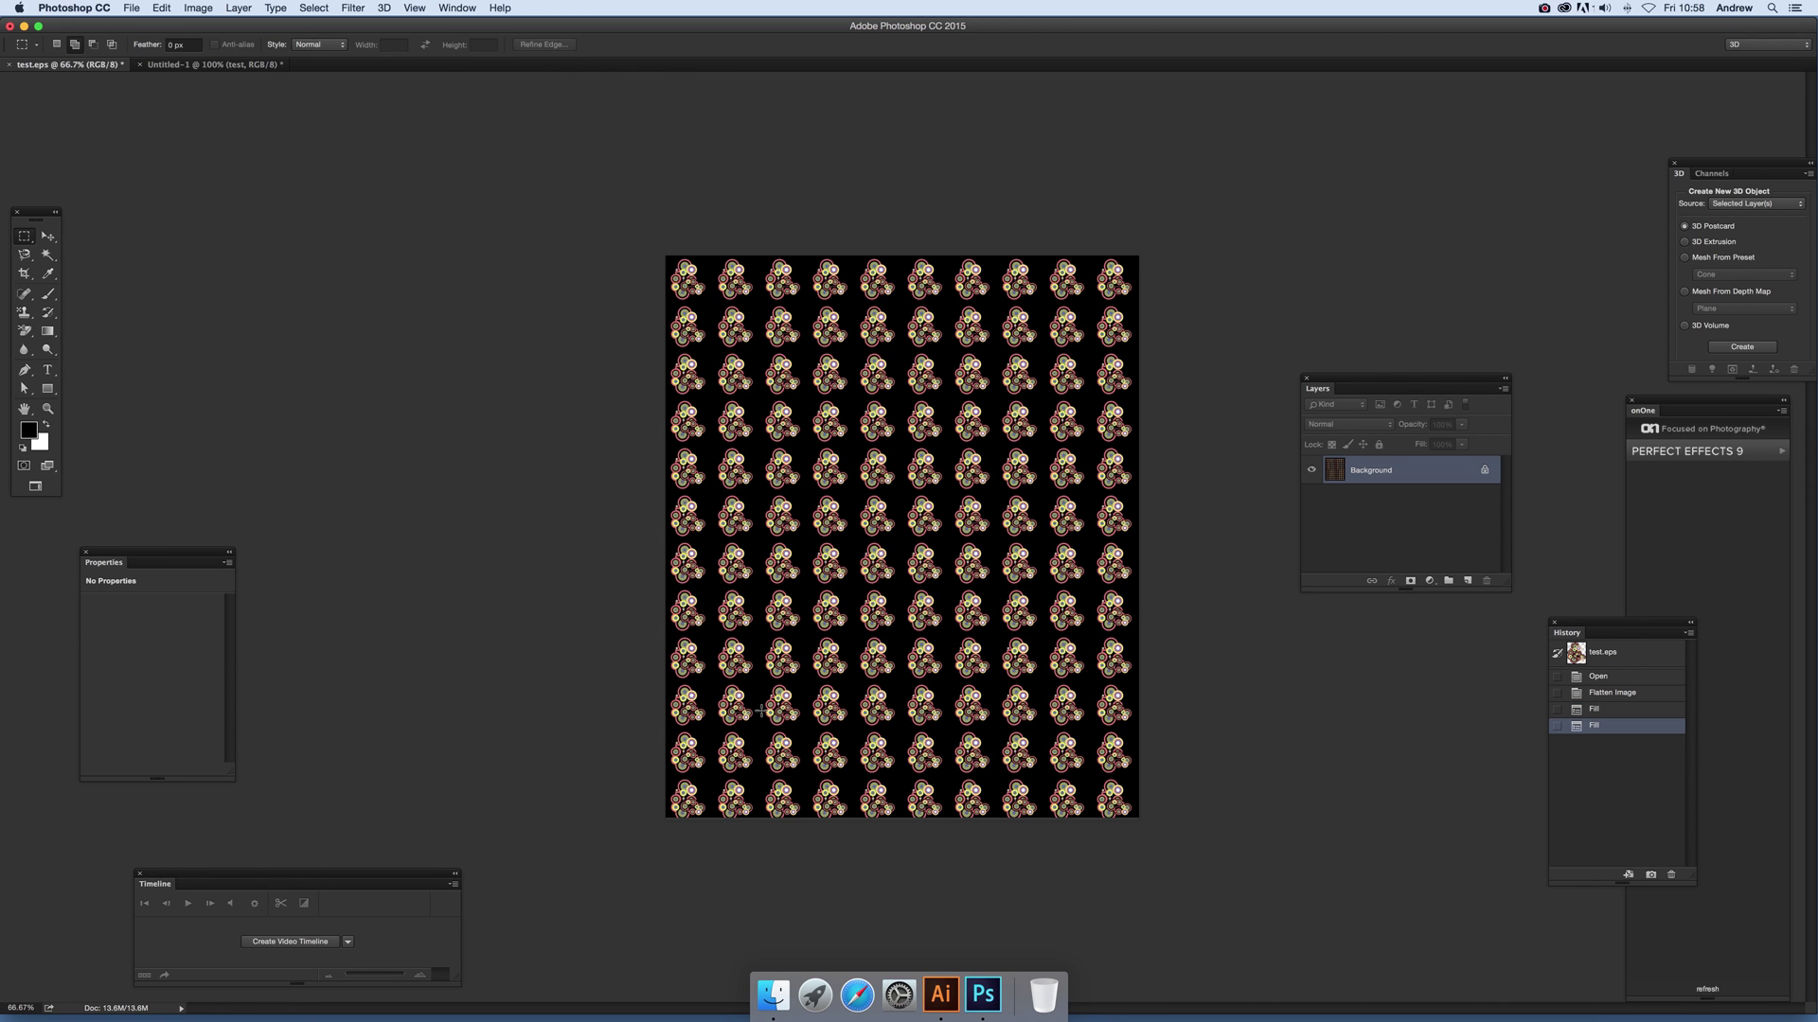
# Undo the pattern fill back to black and reopen Fill with the Random Fill script enabled.
pyautogui.click(162, 8)
pyautogui.click(182, 23)
pyautogui.click(162, 8)
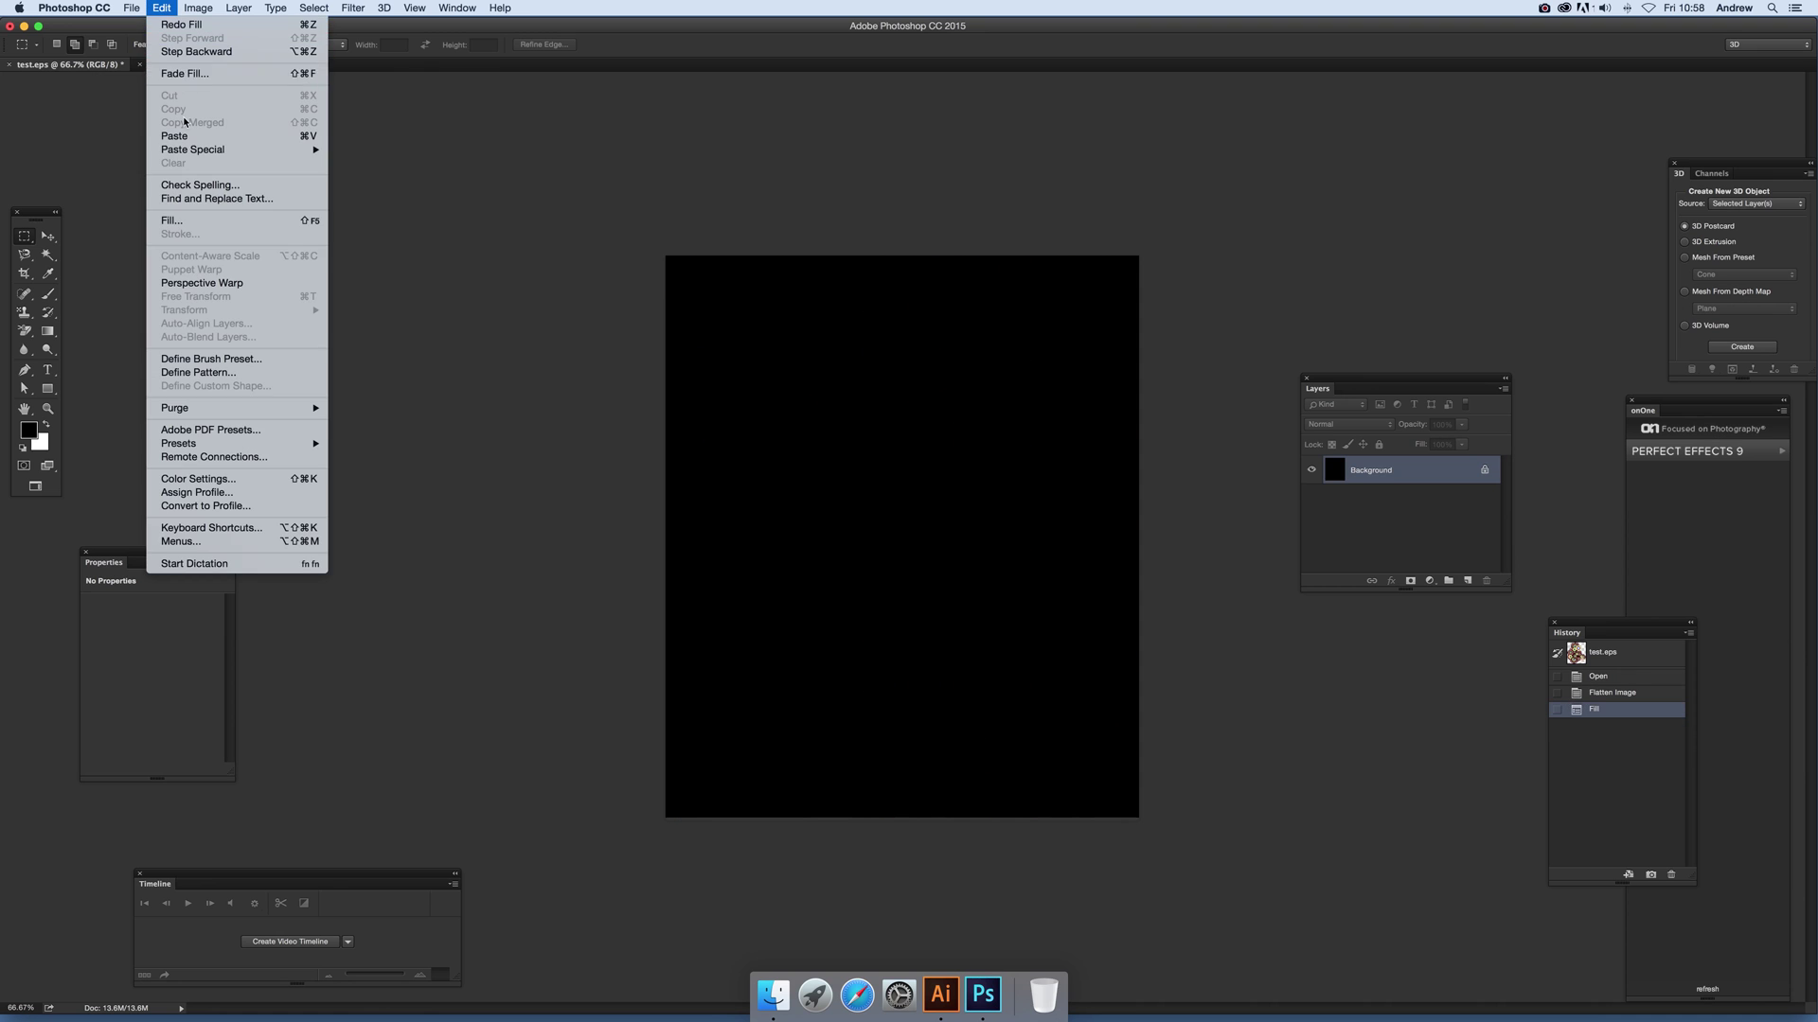
pyautogui.click(183, 222)
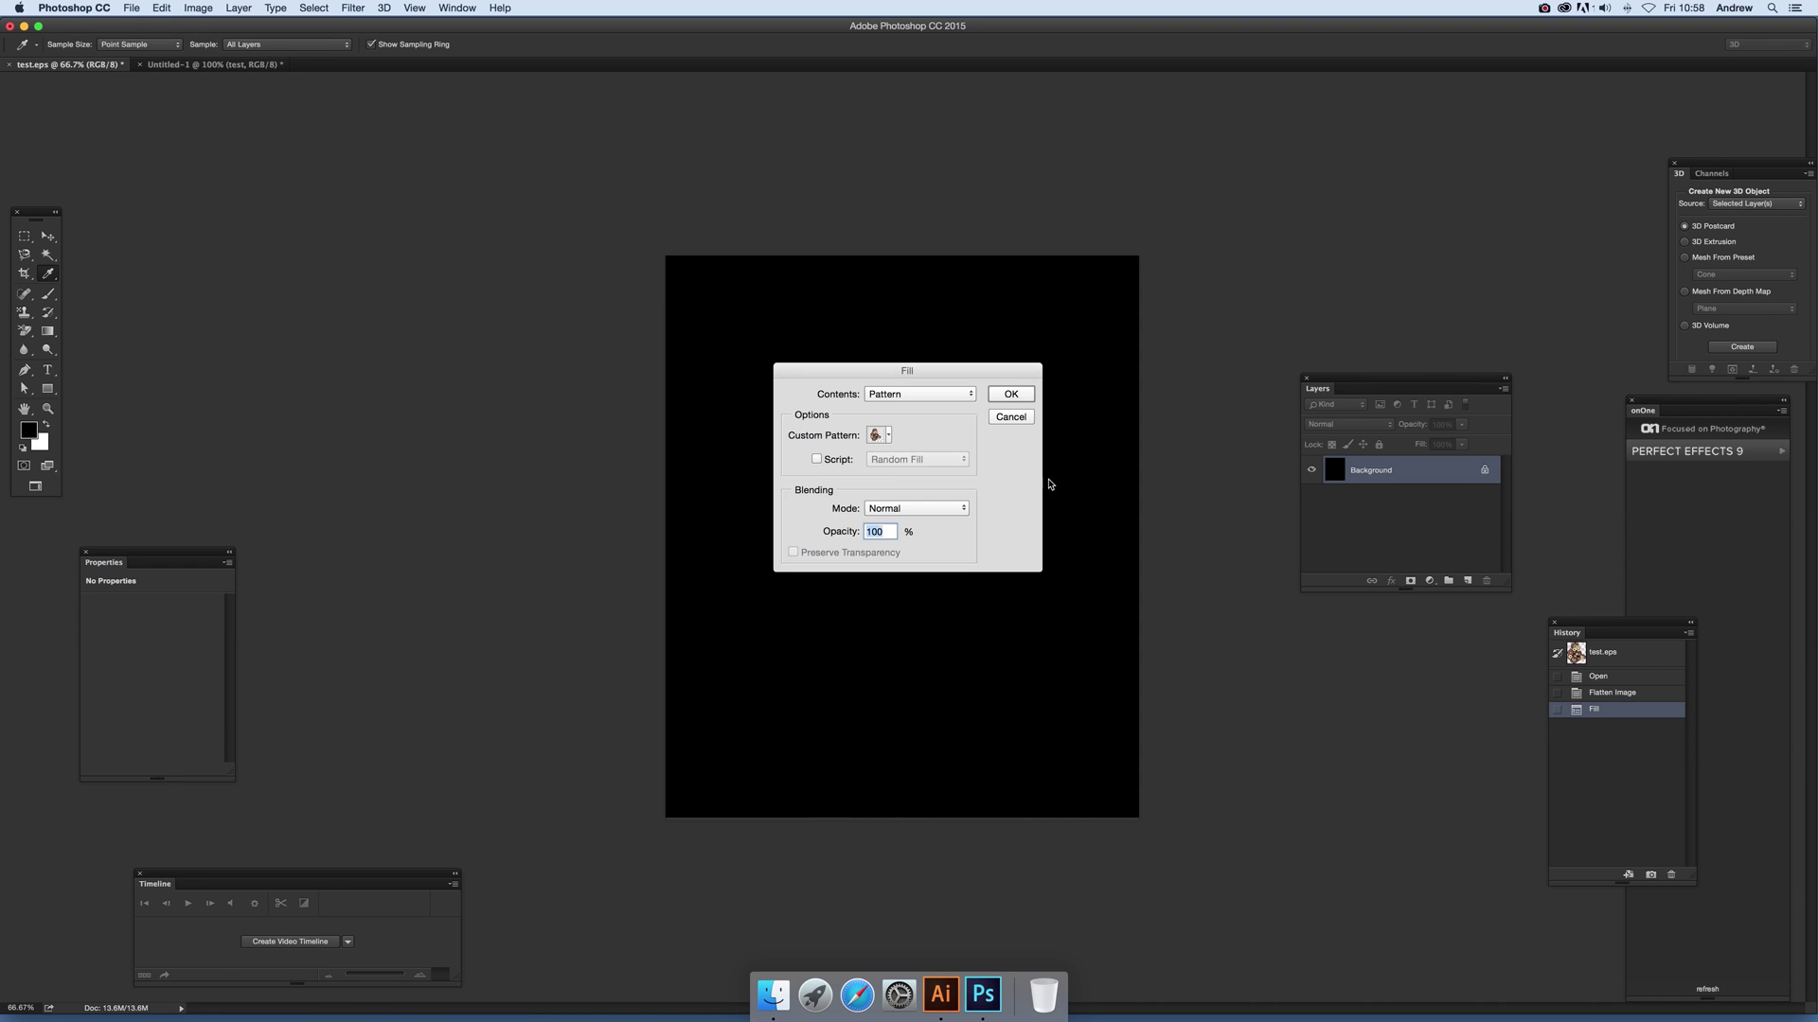
pyautogui.click(814, 461)
# Apply Random Fill with density 10, scale 2.05–2.16 and colour randomness 0.59.
pyautogui.click(1011, 395)
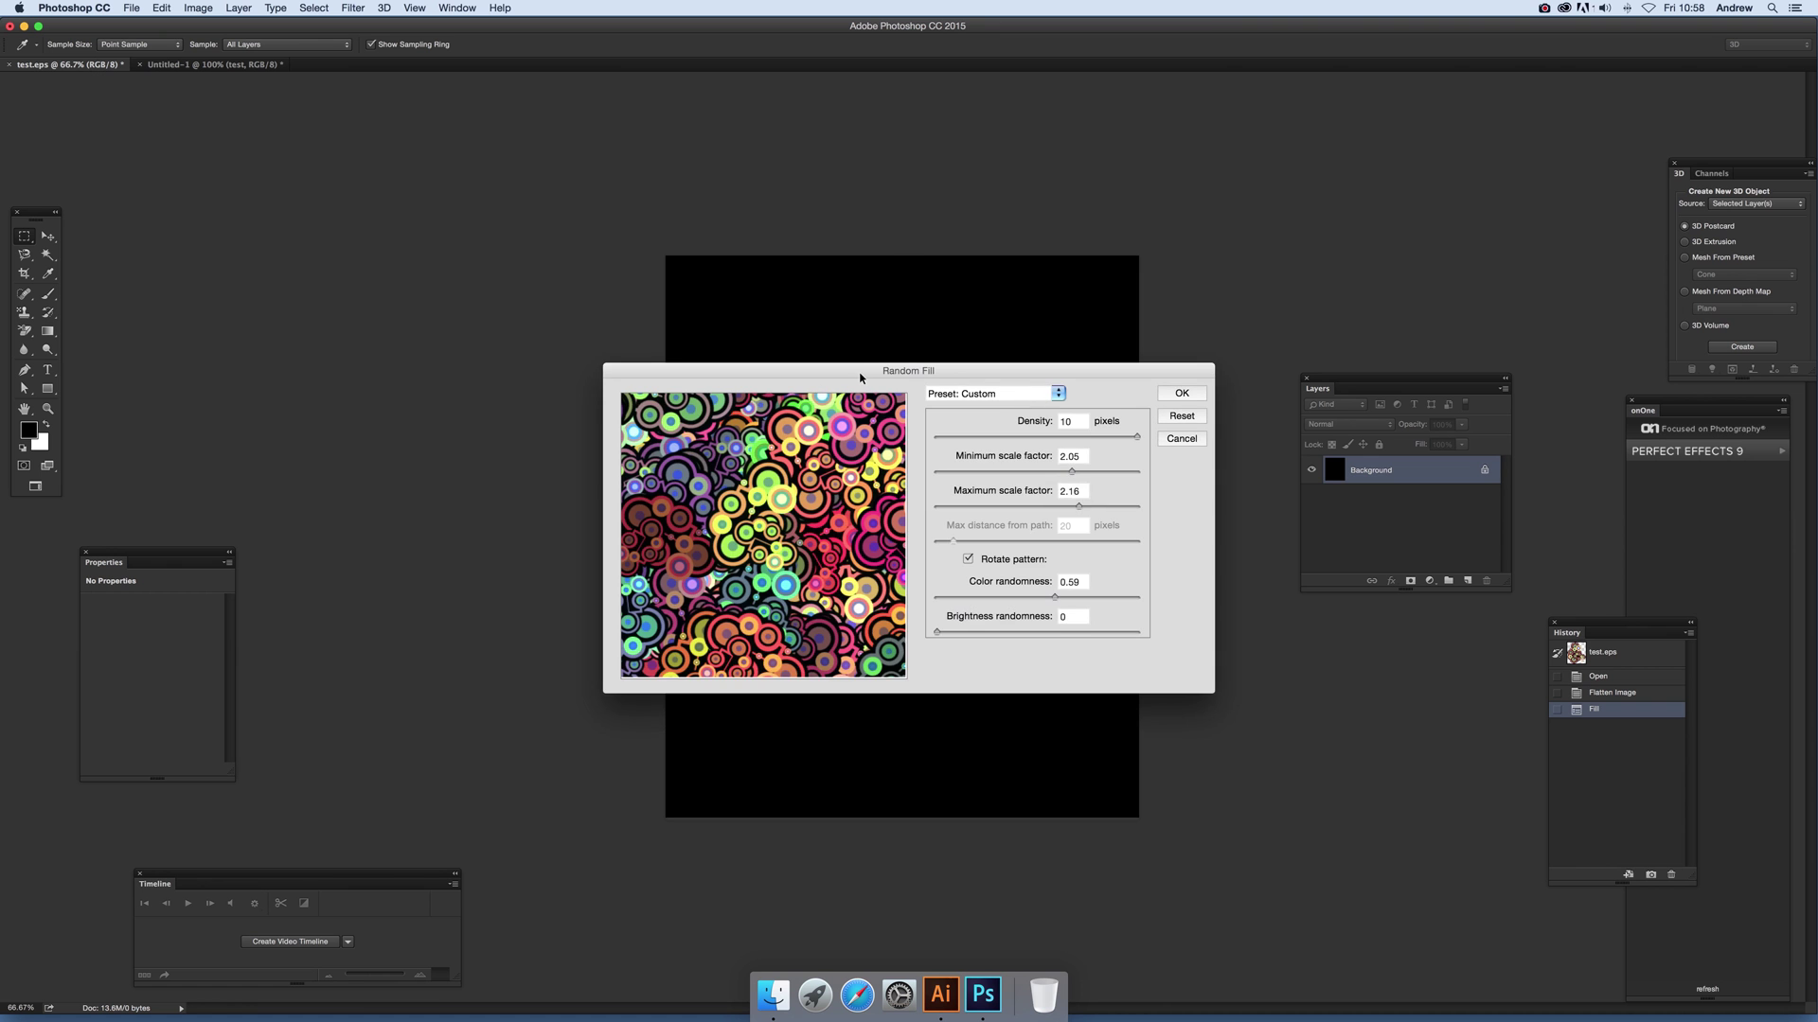
pyautogui.moveTo(859, 377); pyautogui.dragTo(1020, 393)
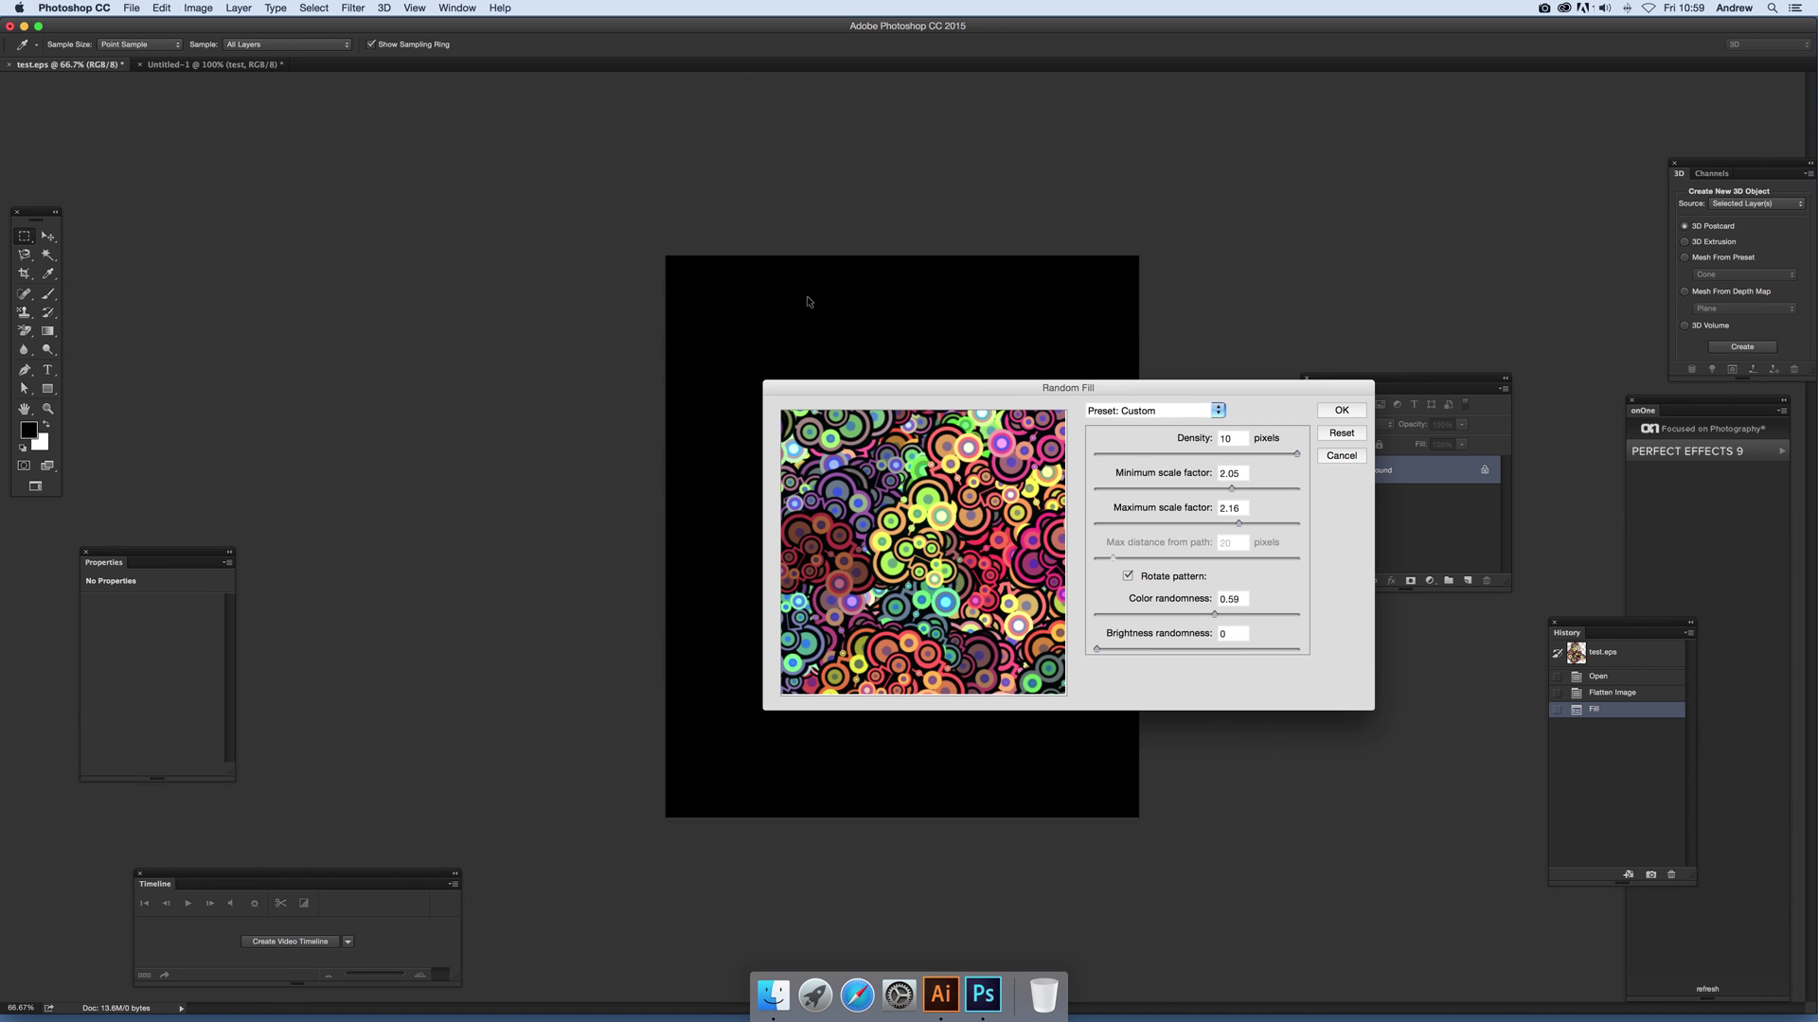
pyautogui.moveTo(962, 395); pyautogui.dragTo(830, 281)
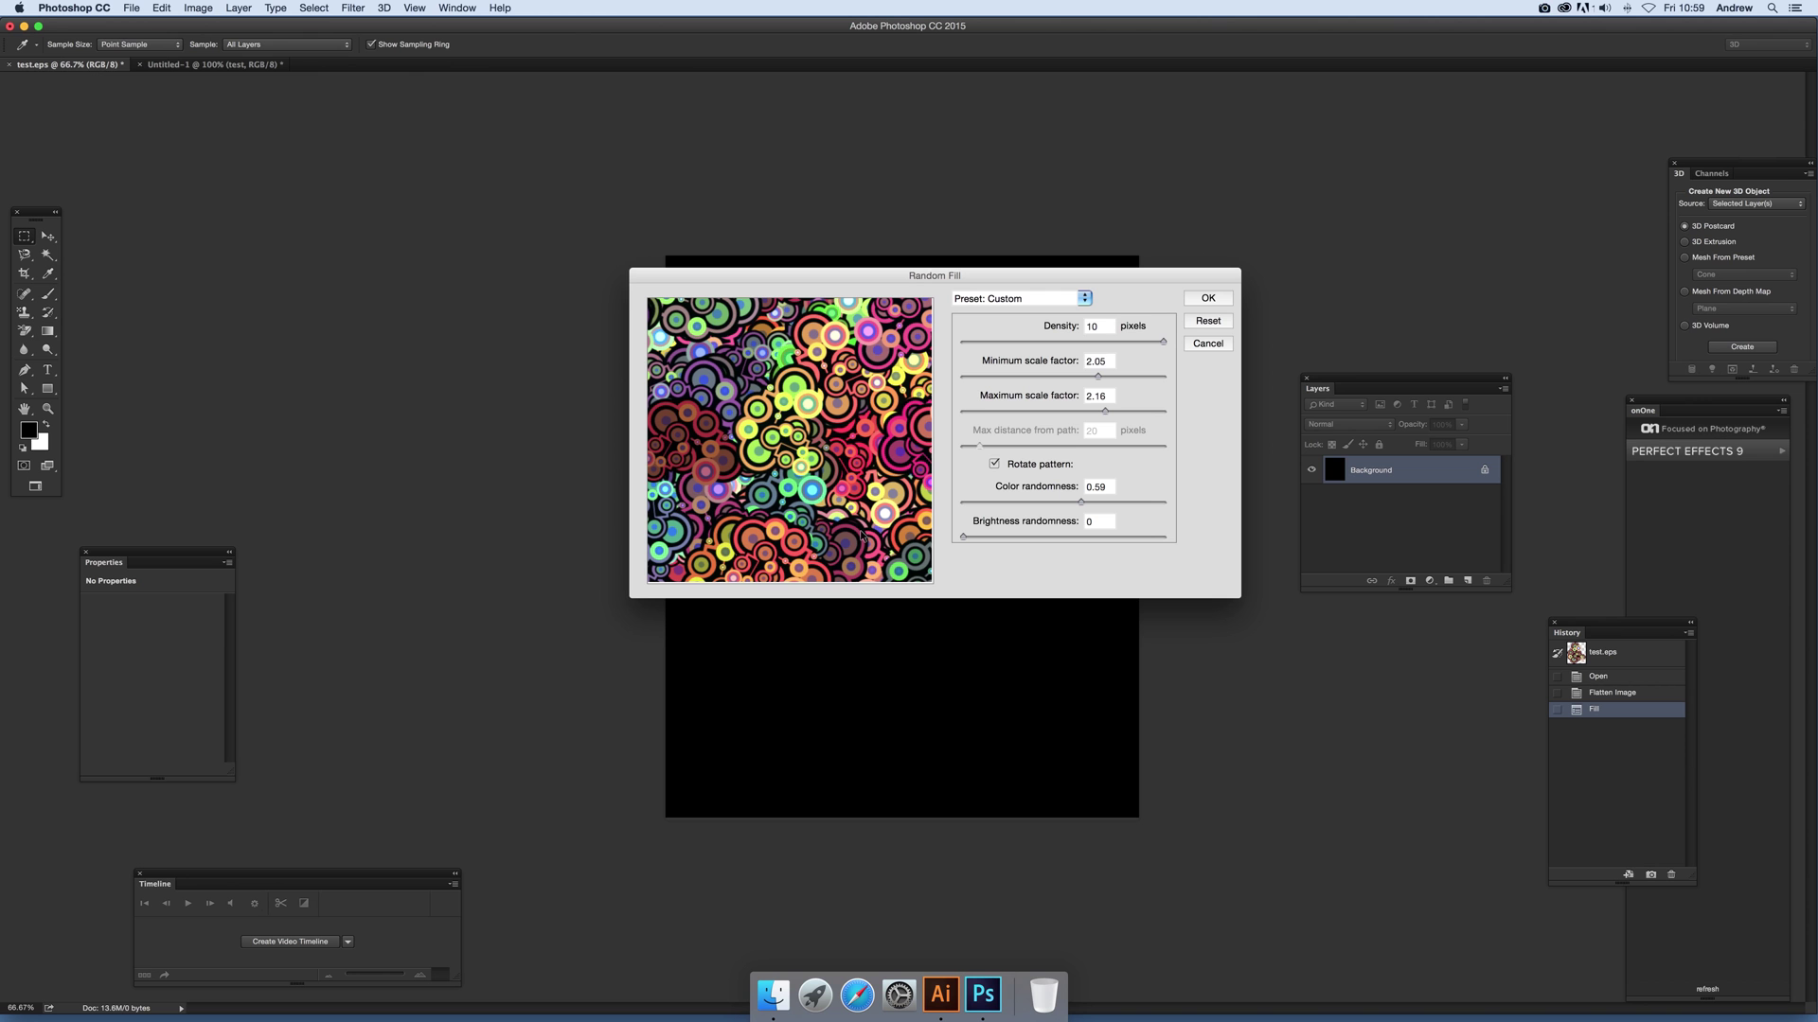
pyautogui.click(1209, 299)
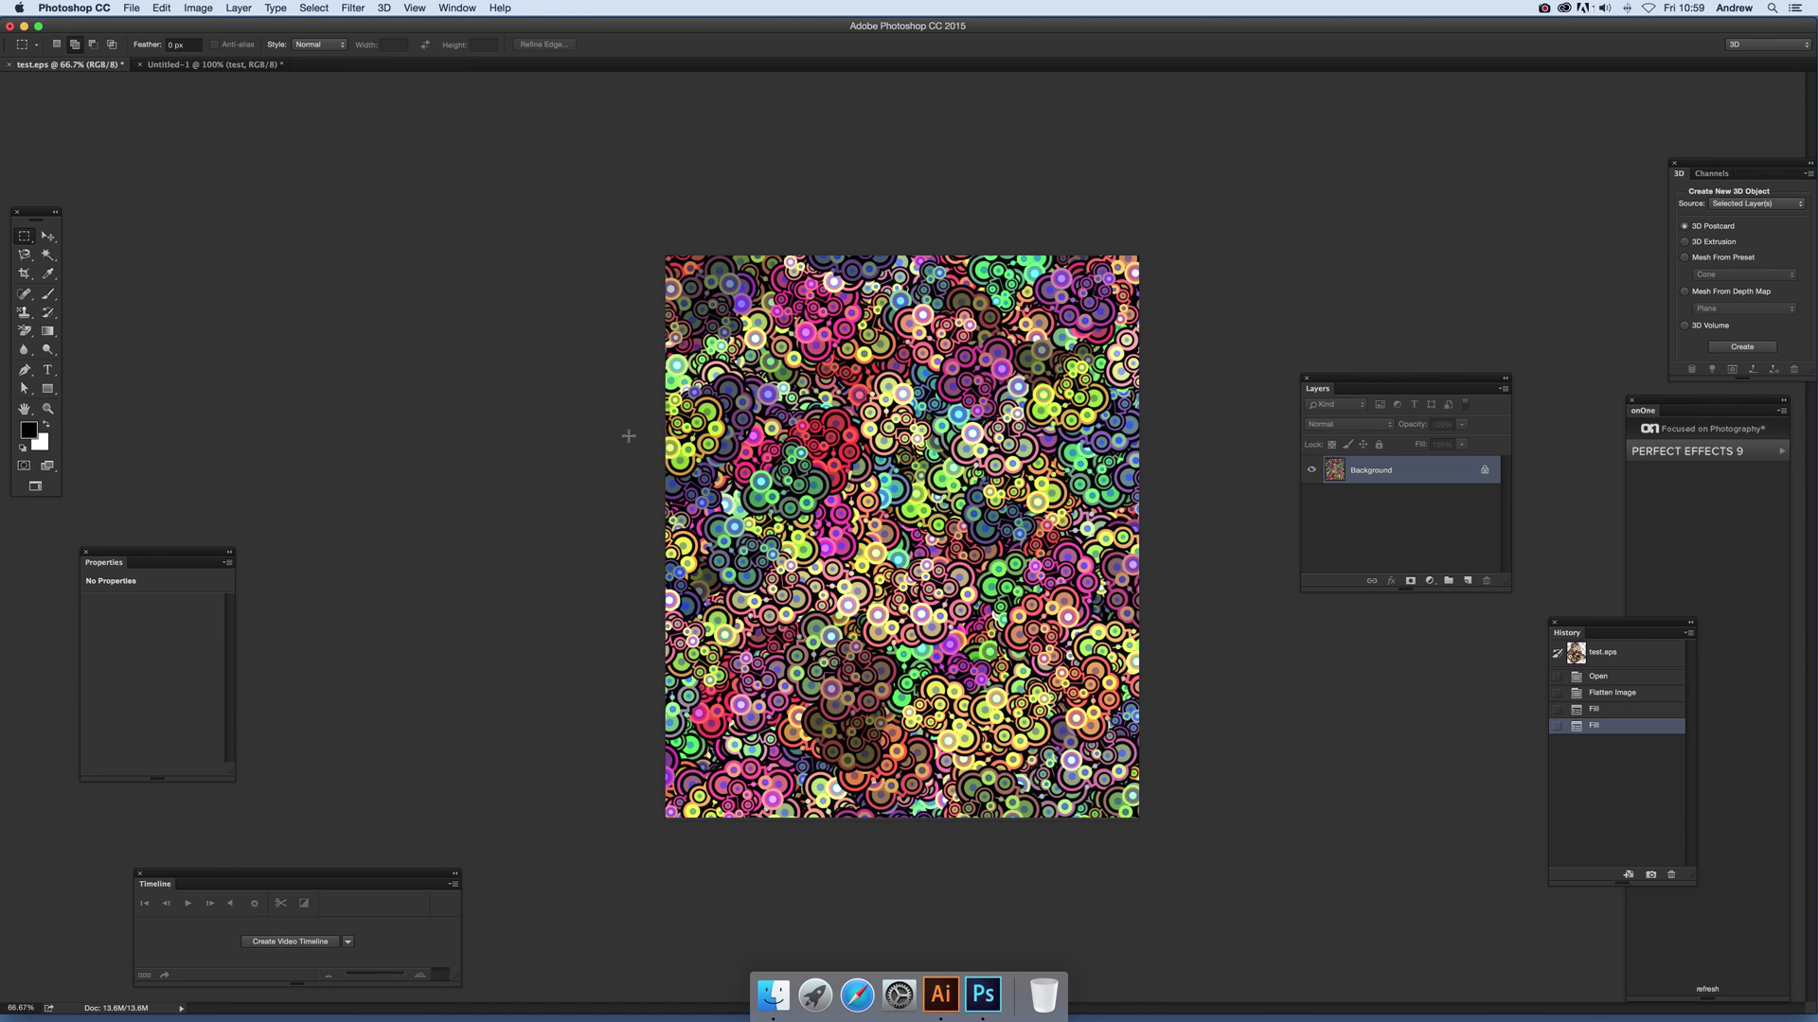
# Zoom the test.eps canvas to 100%, then to 200%.
pyautogui.click(9, 1008)
pyautogui.write('100')
pyautogui.press('Return')
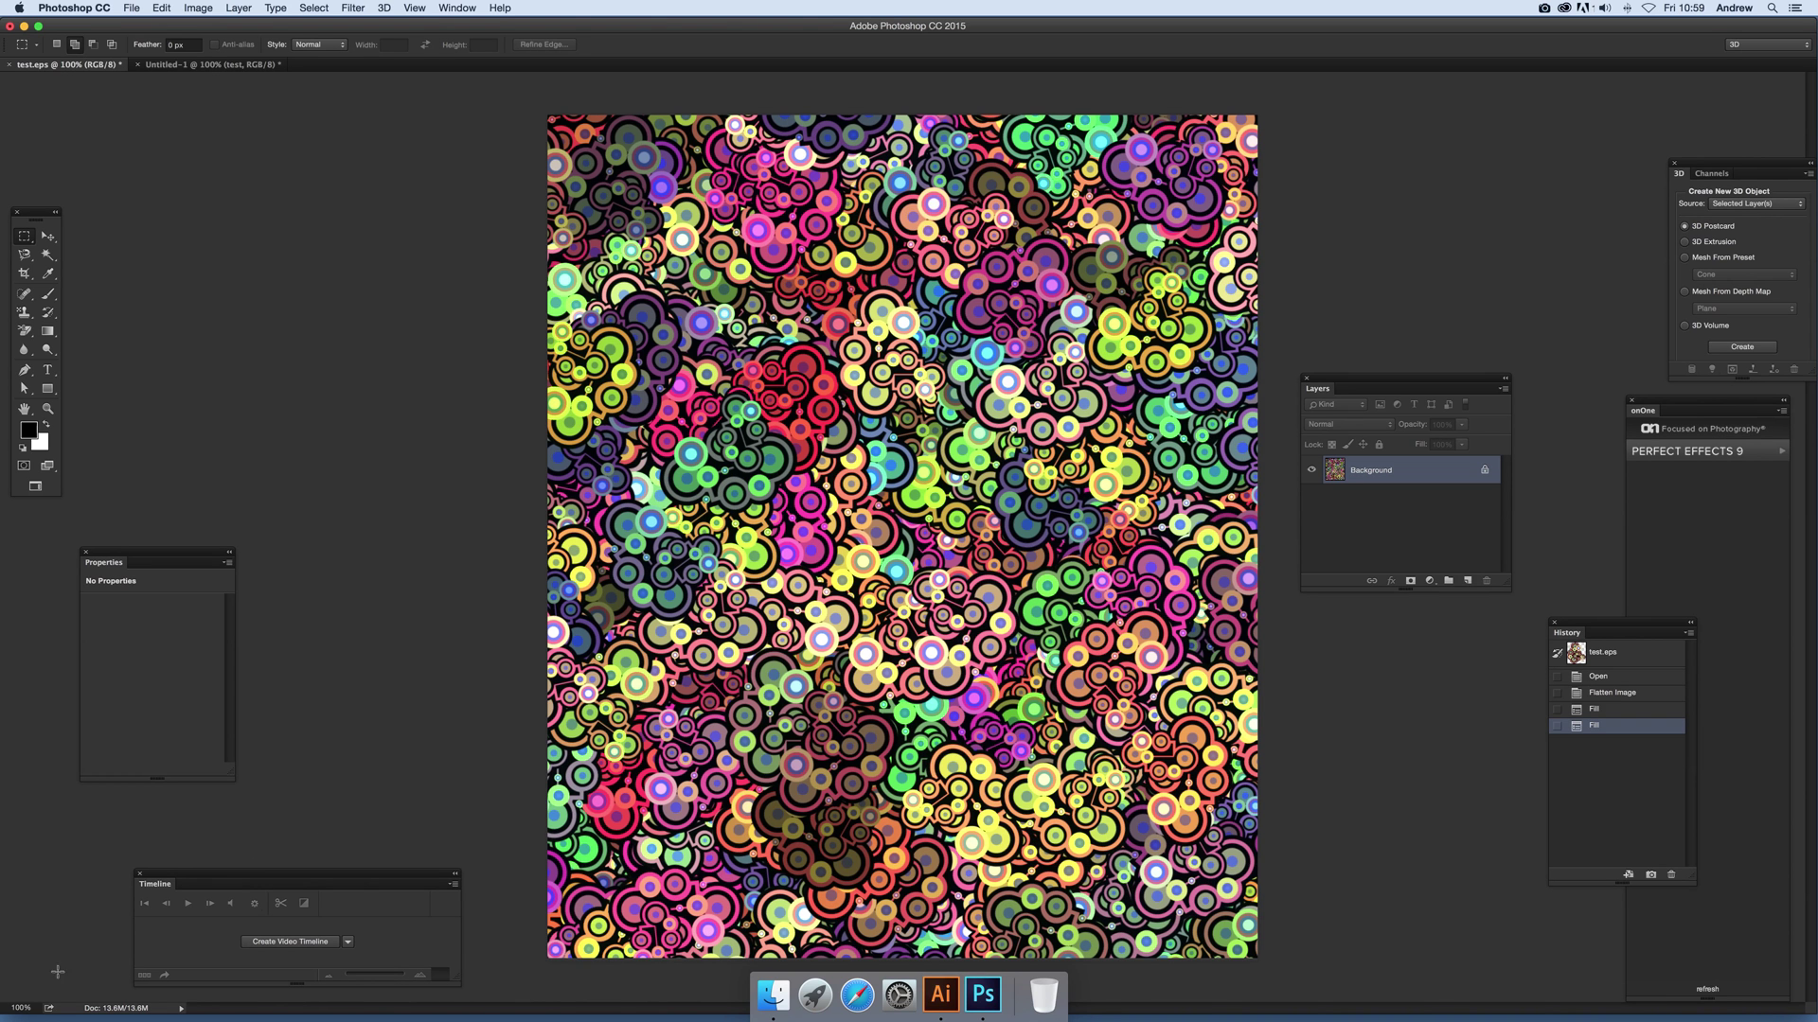
pyautogui.click(13, 1008)
pyautogui.write('2')
pyautogui.press('Return')
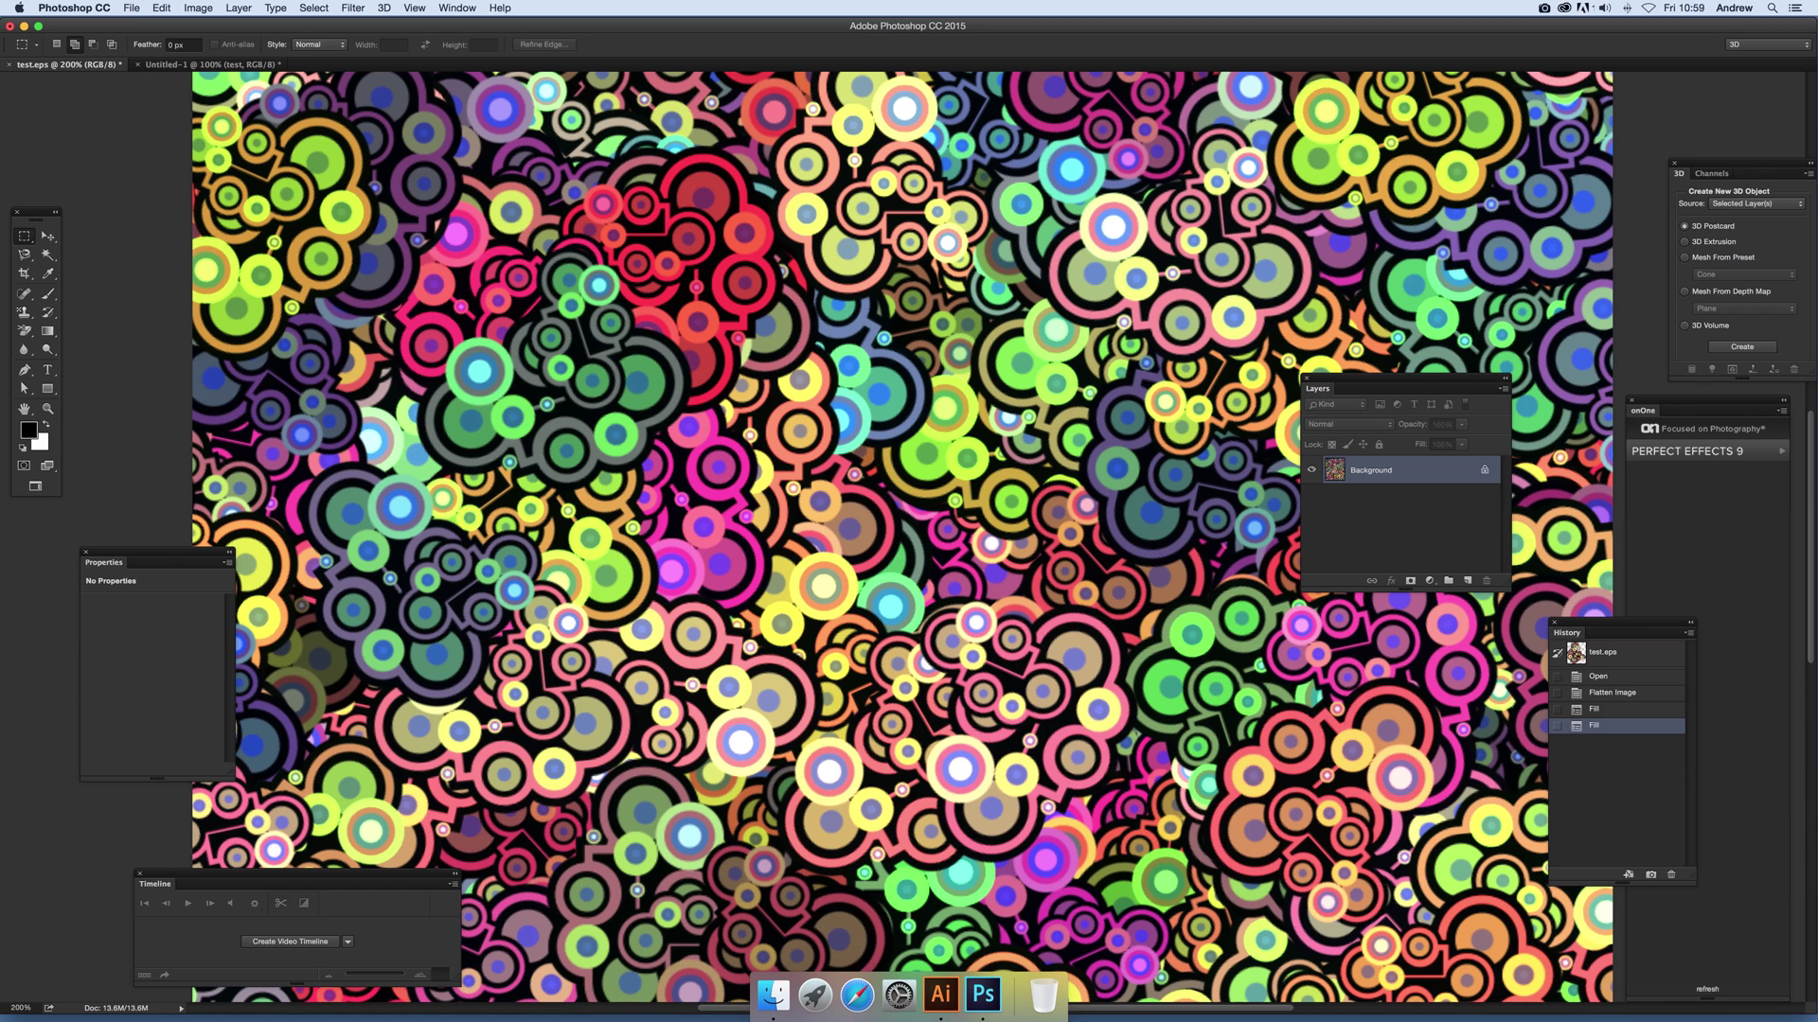